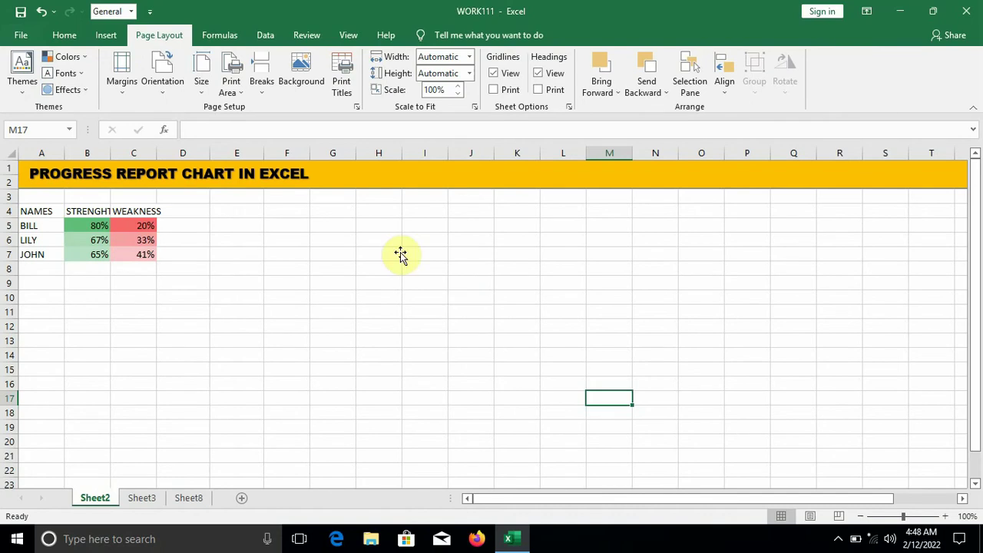
- Hide the sheet gridlines and insert a blank doughnut chart
{"action": "left_click", "coordinate": [504, 75]}
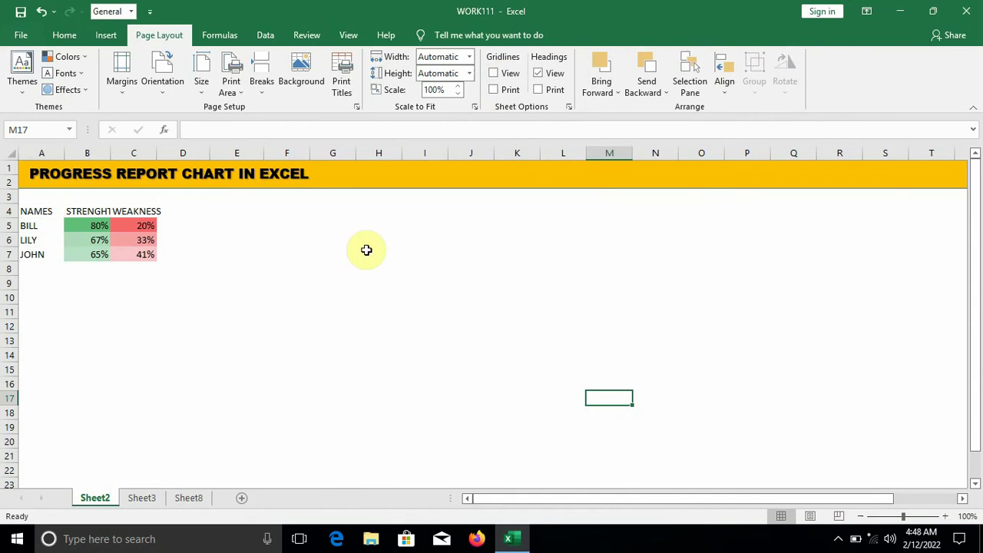
{"action": "left_click", "coordinate": [113, 39]}
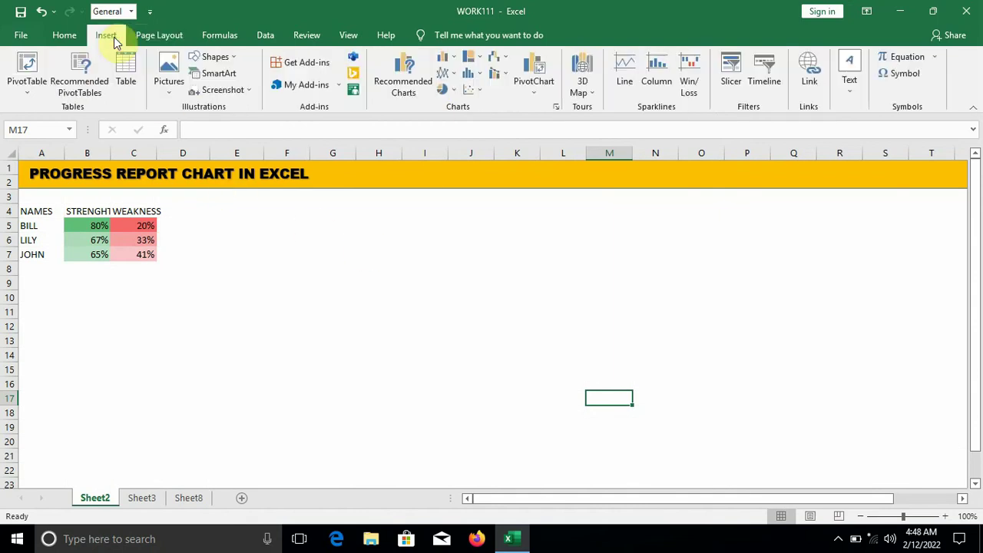
{"action": "left_click", "coordinate": [452, 92]}
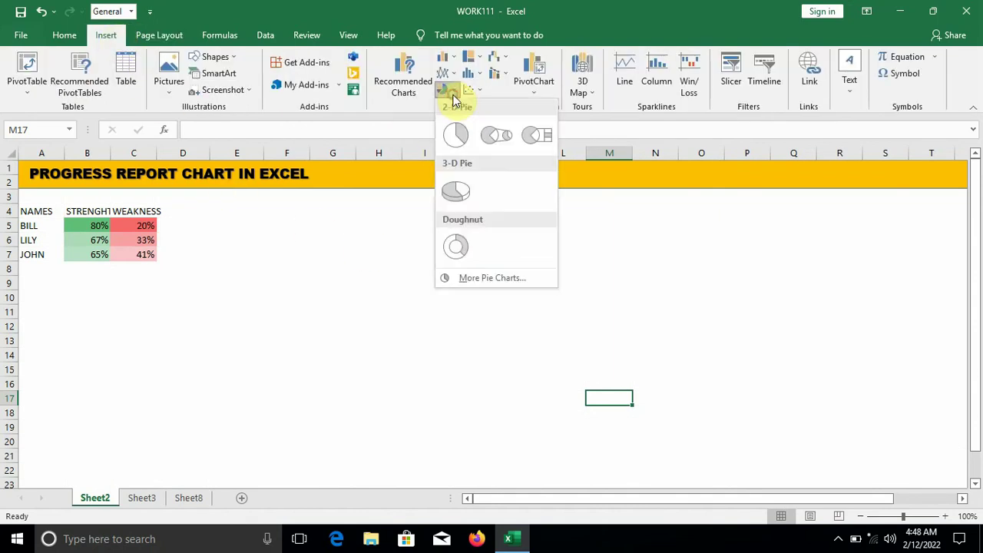
{"action": "left_click", "coordinate": [457, 247]}
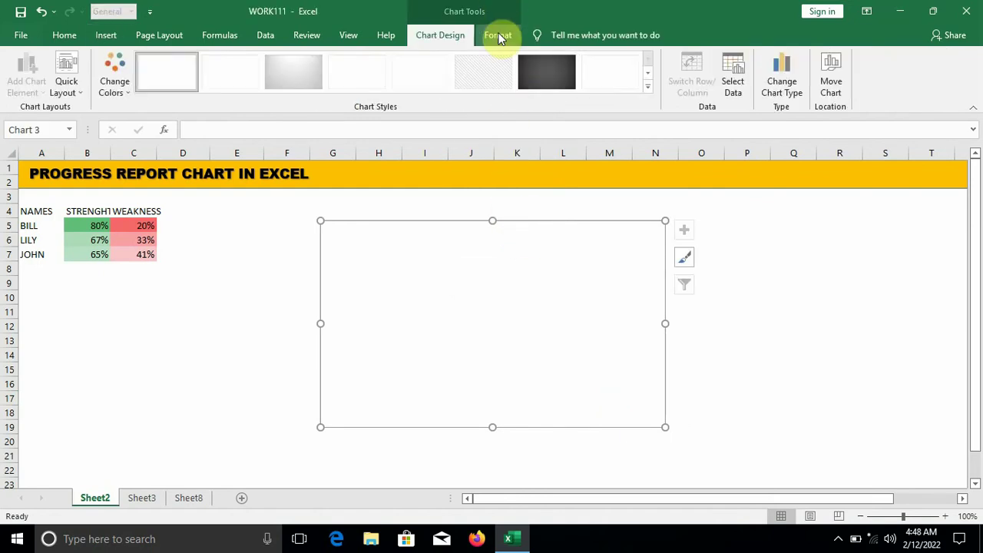
- Set the doughnut chart's width to 3 inches
{"action": "left_click", "coordinate": [498, 35]}
{"action": "left_click", "coordinate": [823, 84]}
{"action": "left_click", "coordinate": [824, 85]}
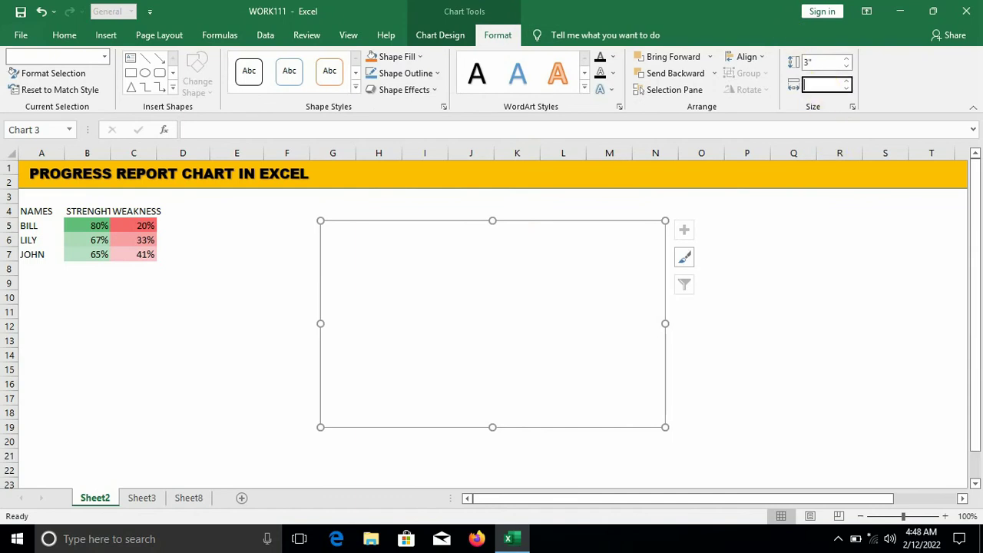
{"action": "key", "text": "Return"}
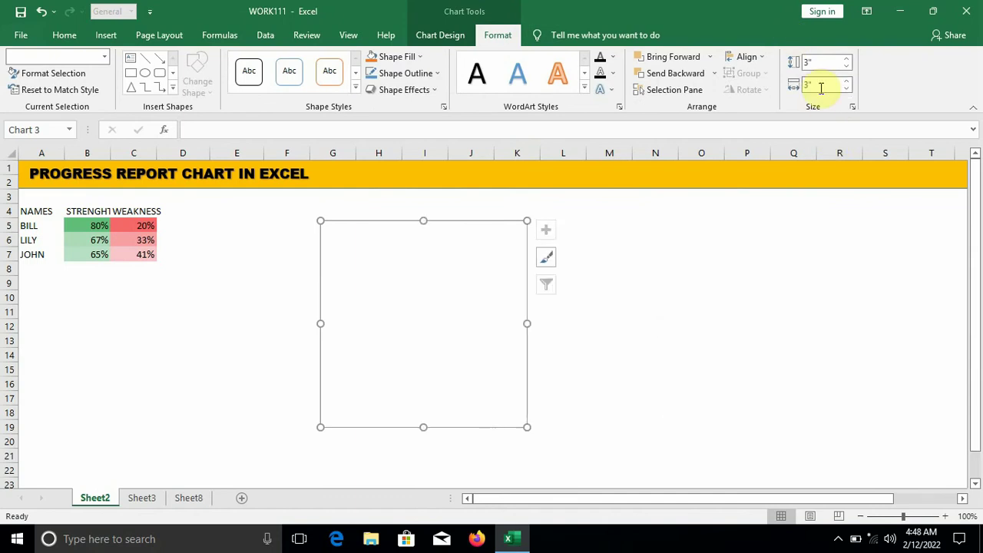
- Add a chart series named from cell A5 (BILL) with twenty values of 1
{"action": "right_click", "coordinate": [419, 311]}
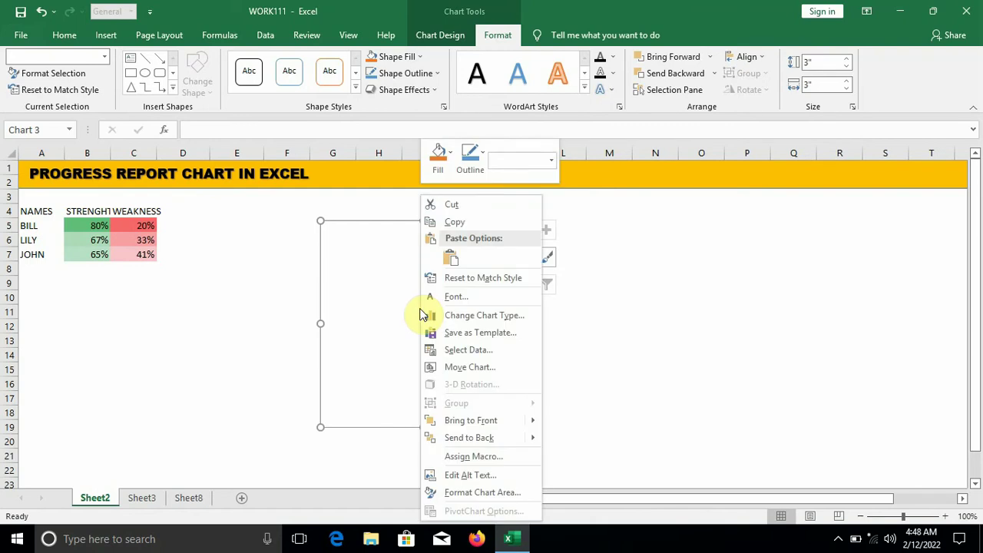
{"action": "left_click", "coordinate": [481, 353]}
{"action": "left_click", "coordinate": [277, 198]}
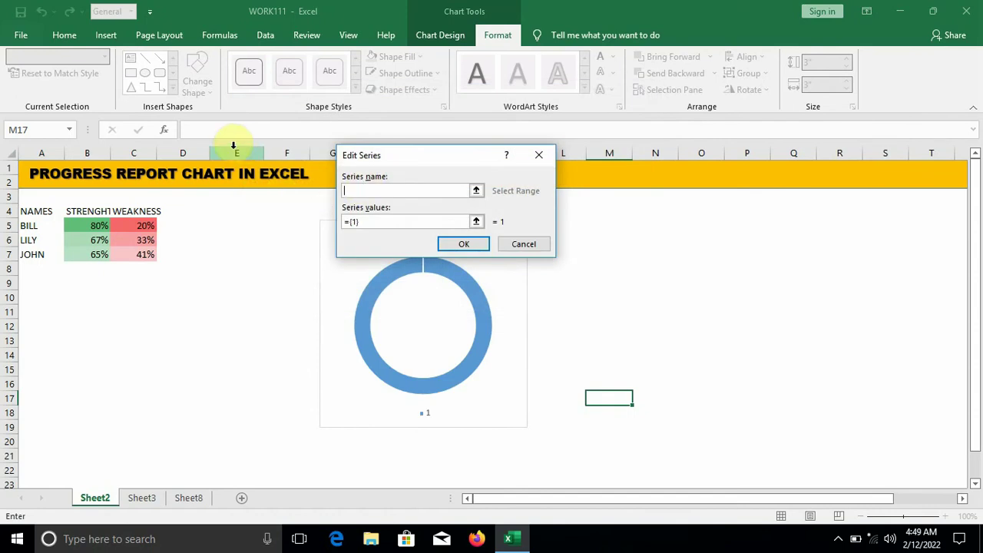
{"action": "left_click", "coordinate": [34, 225]}
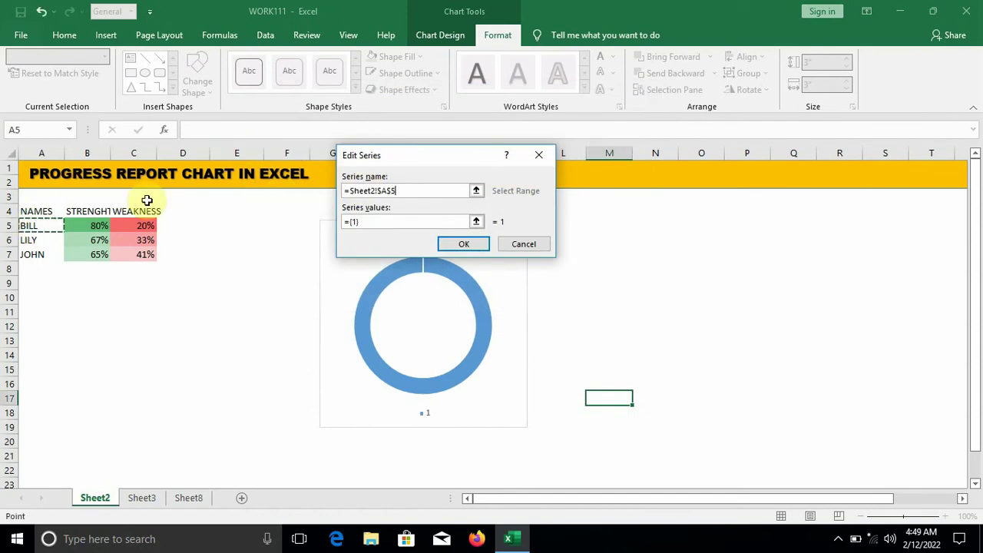
{"action": "left_click", "coordinate": [369, 221]}
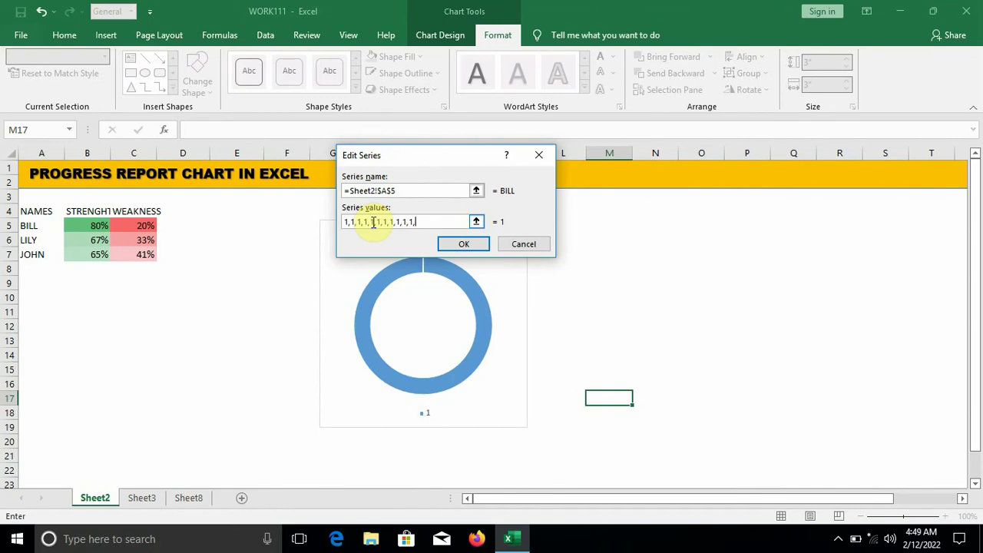
{"action": "key", "text": "BackSpace"}
{"action": "key", "text": "BackSpace"}
{"action": "key", "text": "BackSpace"}
{"action": "key", "text": "BackSpace"}
{"action": "key", "text": "BackSpace"}
{"action": "key", "text": "BackSpace"}
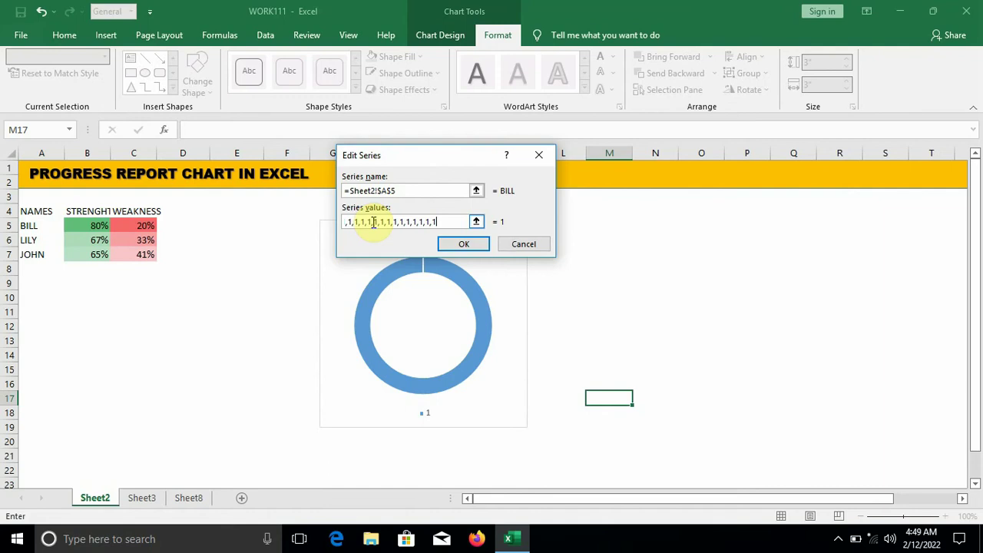
{"action": "left_click", "coordinate": [462, 244]}
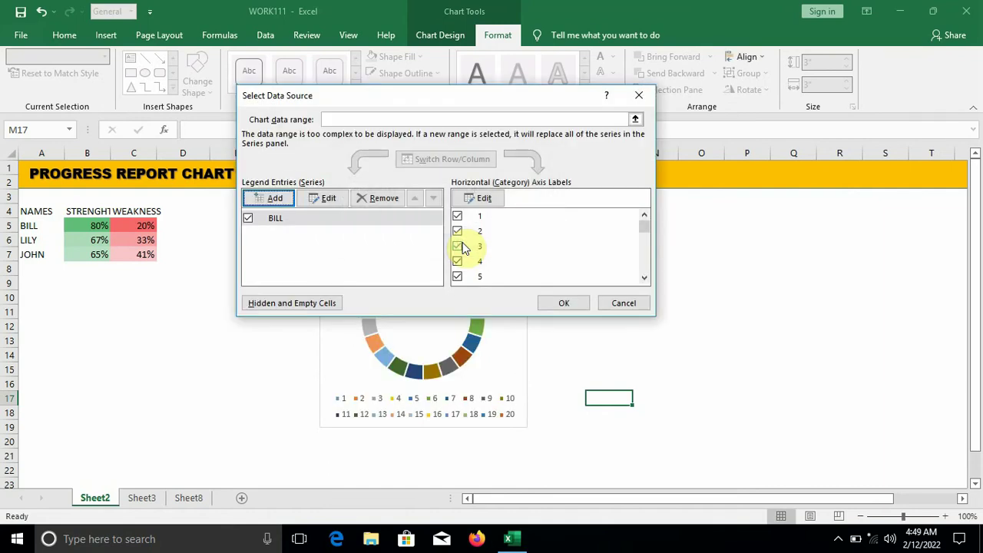
{"action": "left_click", "coordinate": [558, 304]}
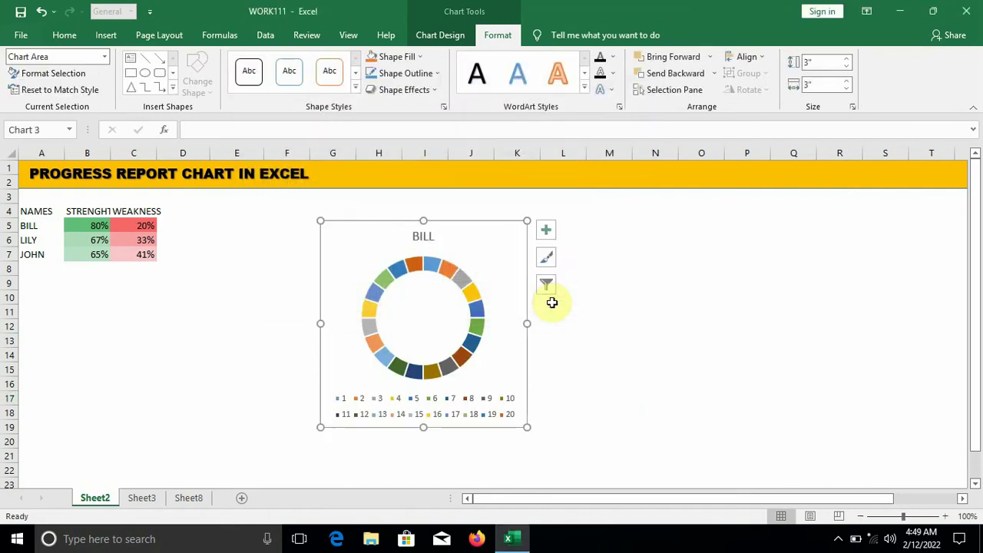
- Remove the chart title and legend and set the doughnut hole size to 35%
{"action": "left_click", "coordinate": [547, 231]}
{"action": "left_click", "coordinate": [581, 247]}
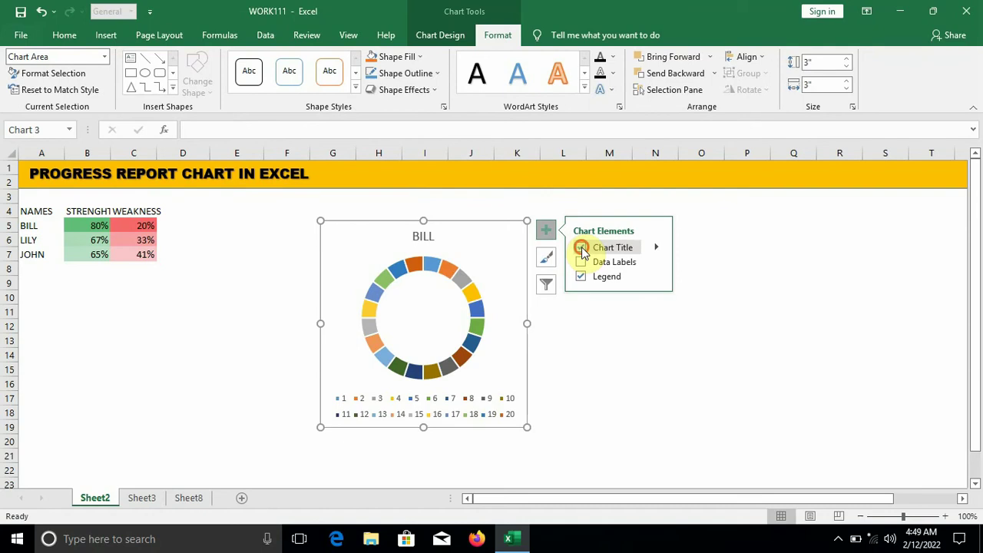
{"action": "left_click", "coordinate": [581, 275]}
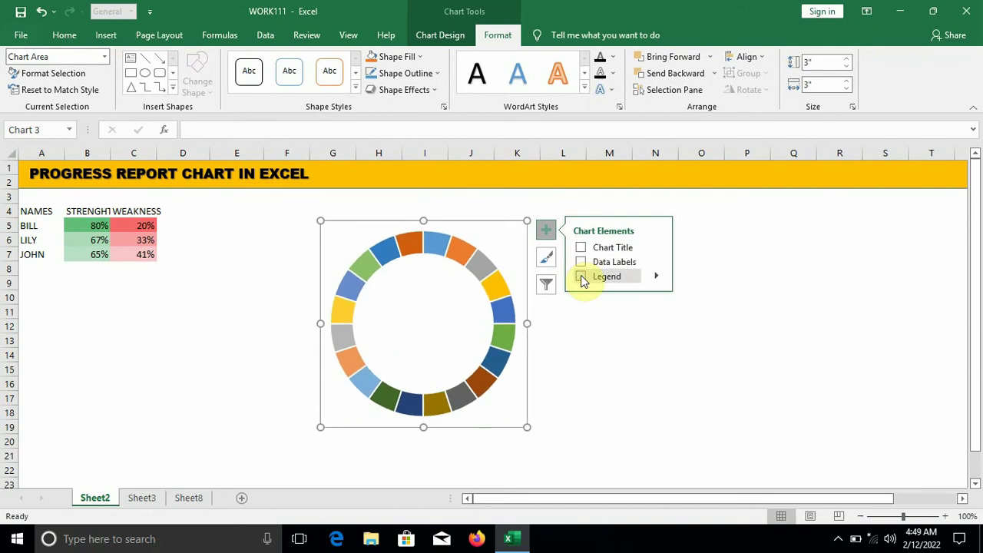
{"action": "right_click", "coordinate": [464, 258]}
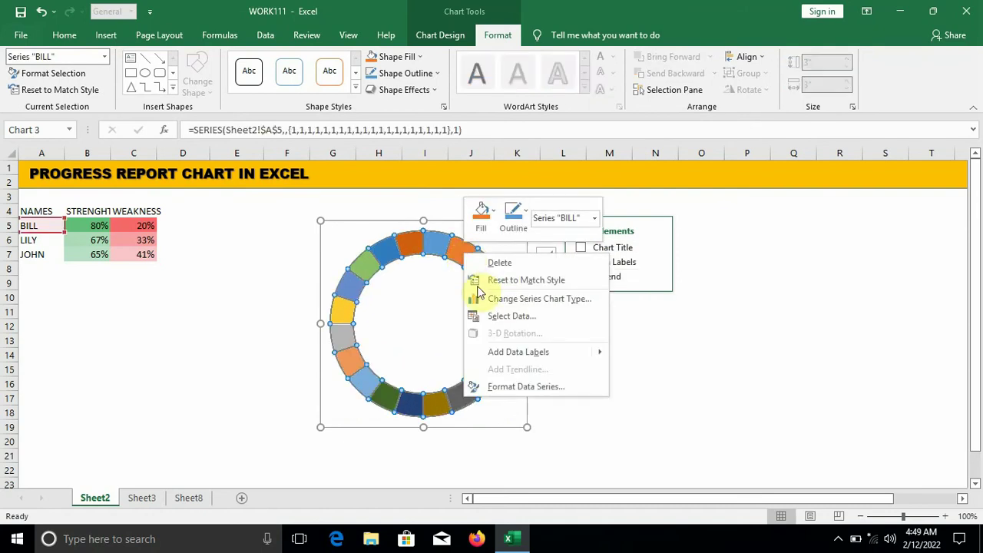
{"action": "left_click", "coordinate": [526, 387]}
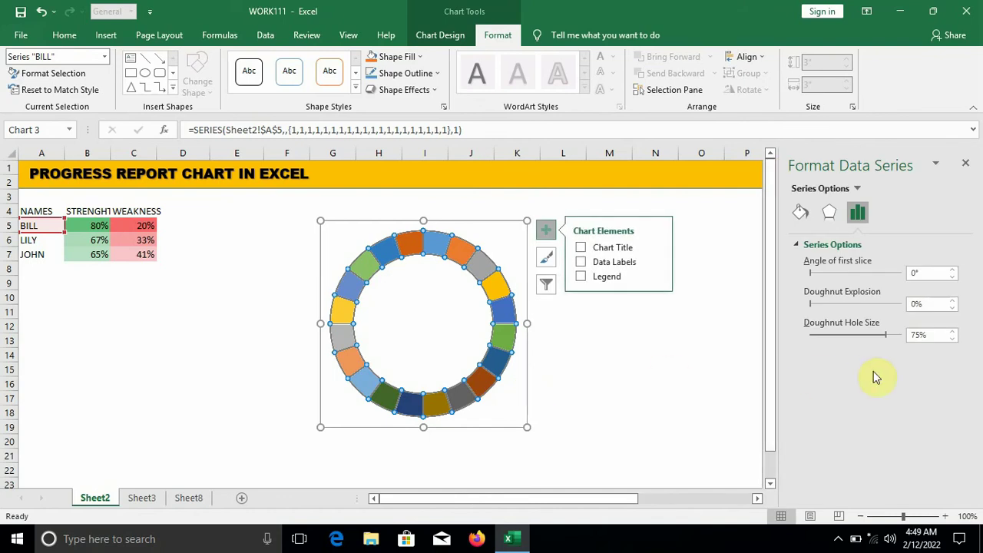
{"action": "double_click", "coordinate": [920, 338]}
{"action": "type", "text": "7"}
{"action": "type", "text": "5"}
{"action": "key", "text": "Return"}
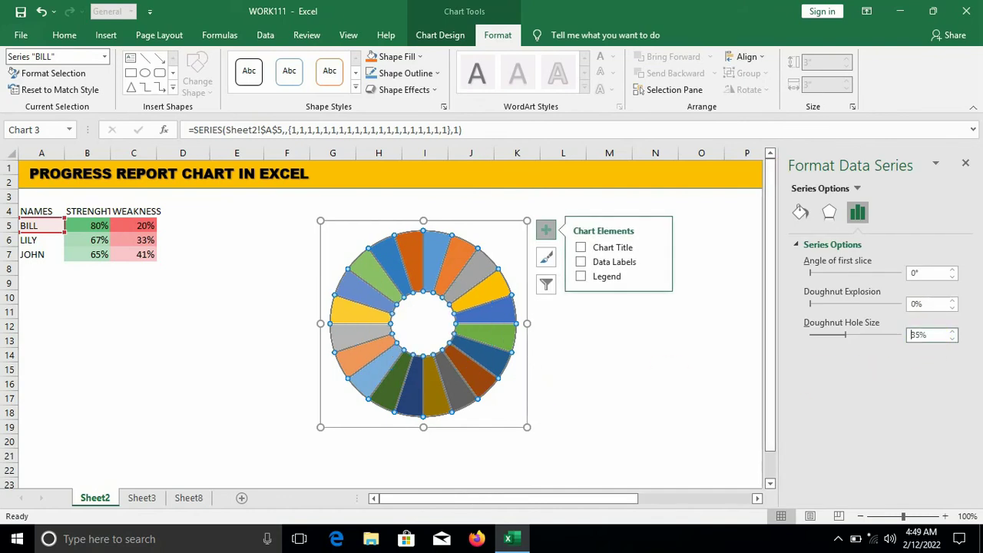
- Fill all the ring's segments with magenta
{"action": "left_click", "coordinate": [801, 214]}
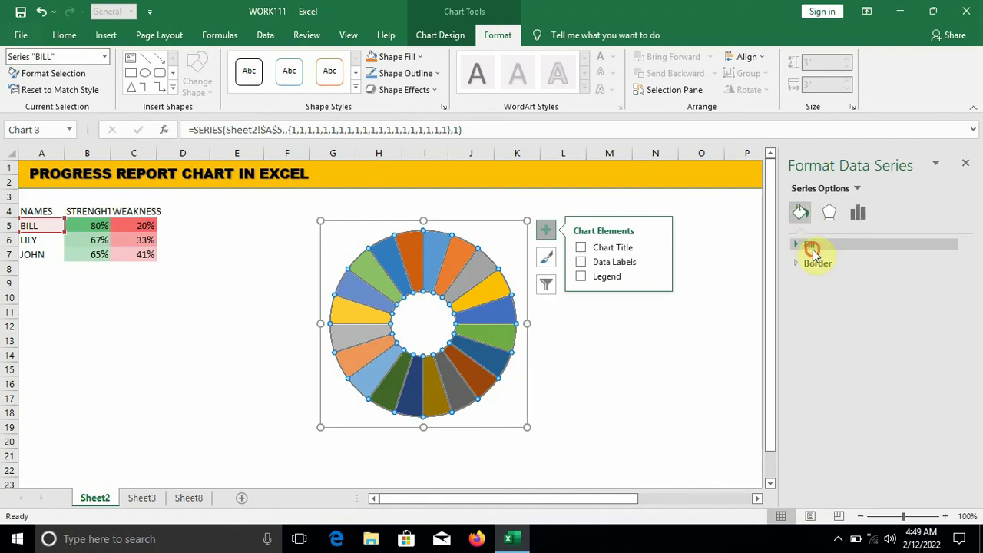
{"action": "left_click", "coordinate": [813, 247]}
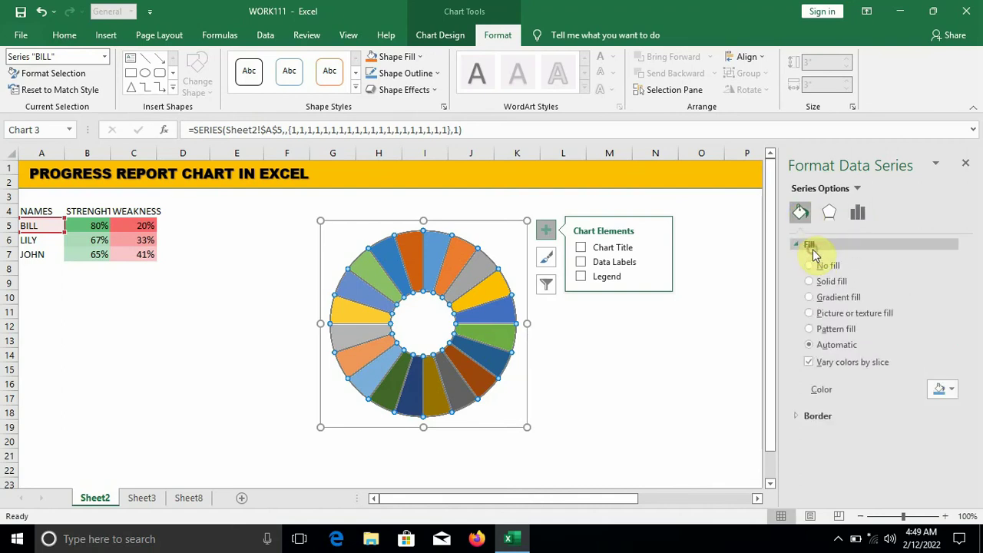
{"action": "left_click", "coordinate": [952, 390]}
{"action": "left_click", "coordinate": [865, 358]}
{"action": "left_click", "coordinate": [965, 163]}
{"action": "left_click", "coordinate": [632, 383]}
- Give the chart area No Fill and No Outline
{"action": "left_click", "coordinate": [510, 222]}
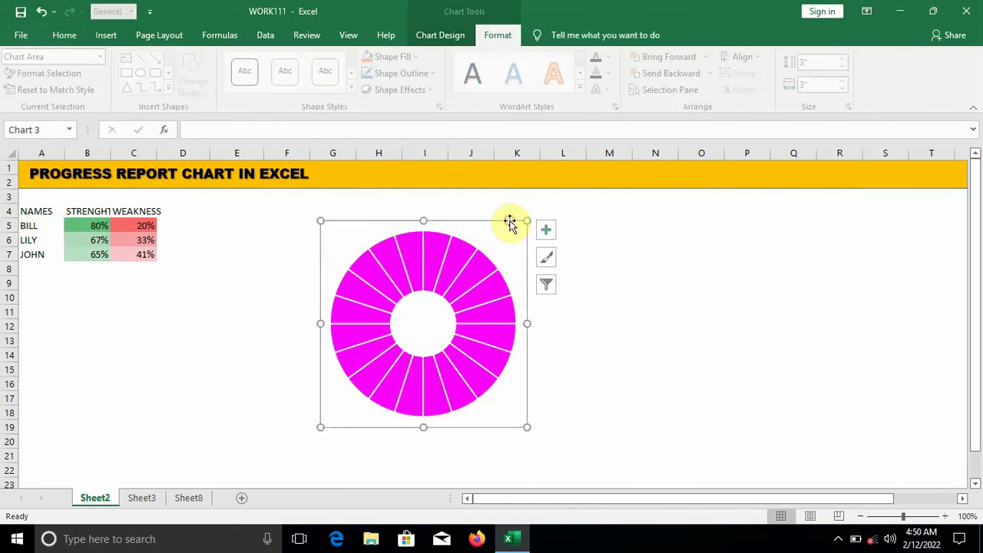
{"action": "right_click", "coordinate": [511, 222]}
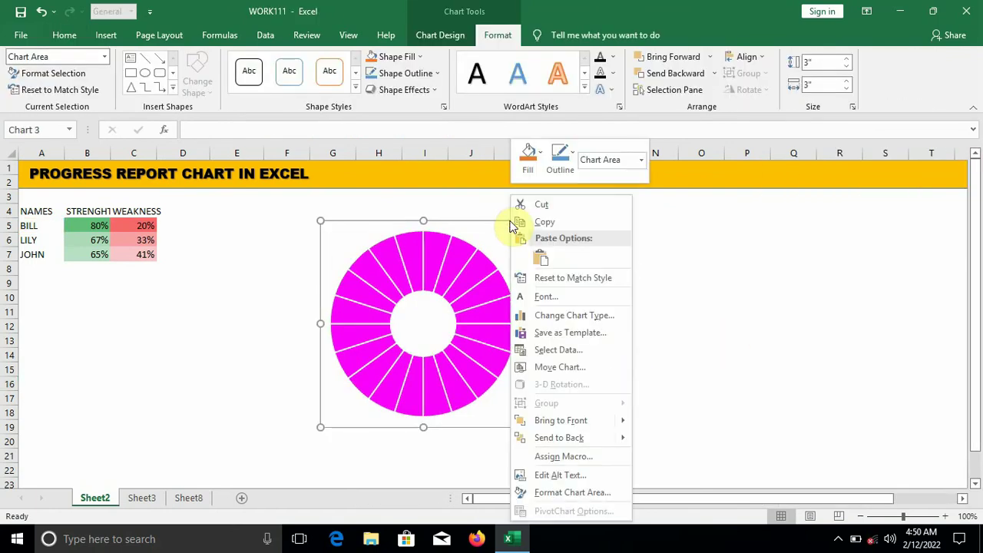
{"action": "left_click", "coordinate": [525, 176]}
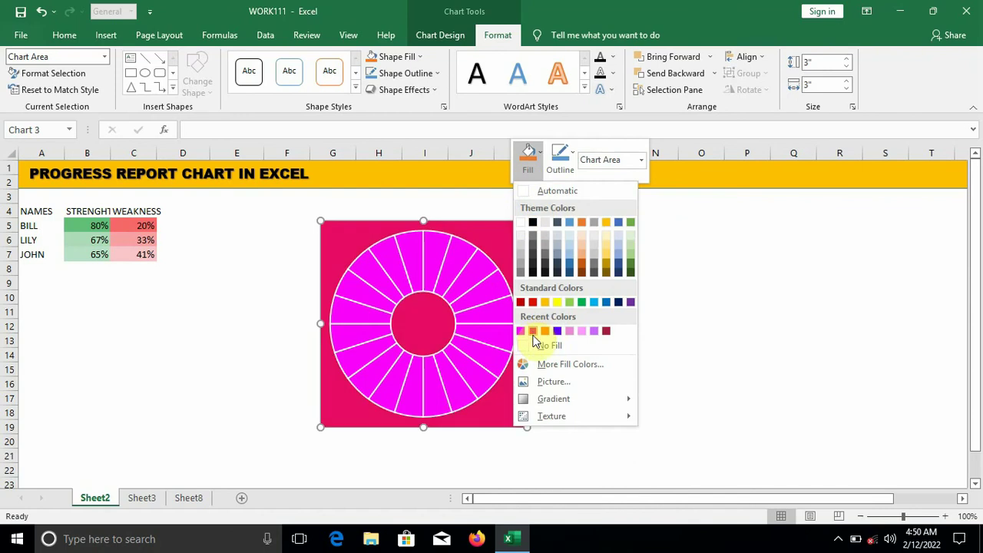
{"action": "left_click", "coordinate": [527, 345]}
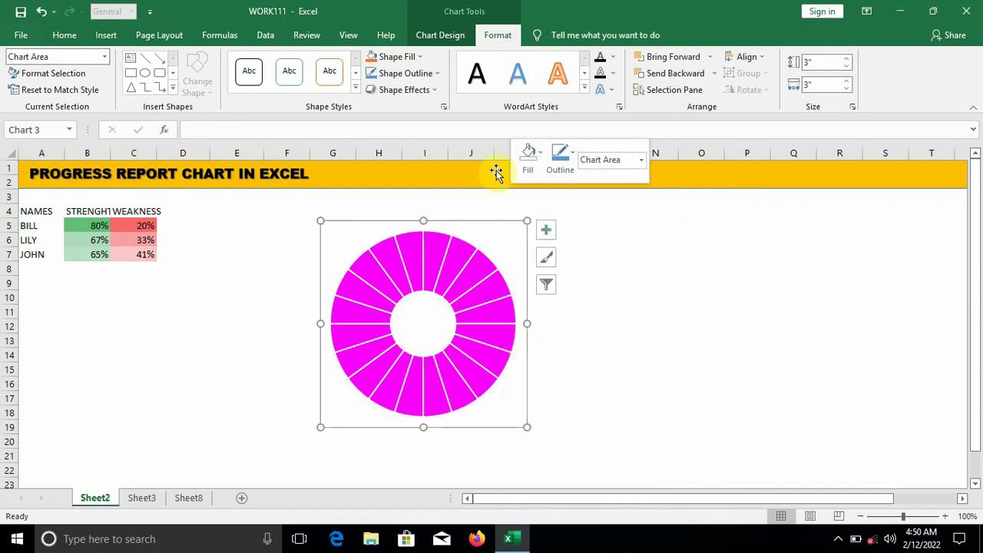
{"action": "left_click", "coordinate": [561, 159]}
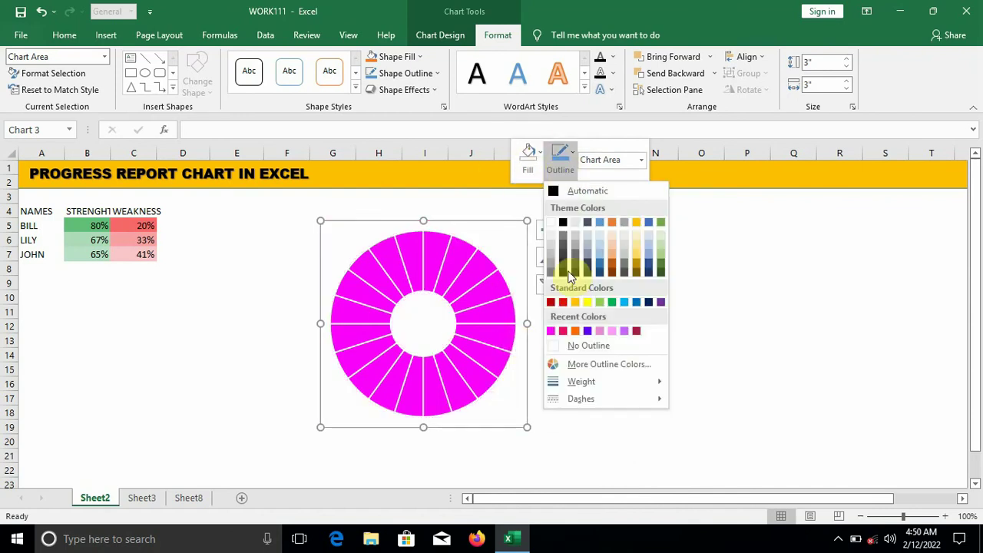
{"action": "left_click", "coordinate": [554, 345]}
{"action": "left_click", "coordinate": [557, 344]}
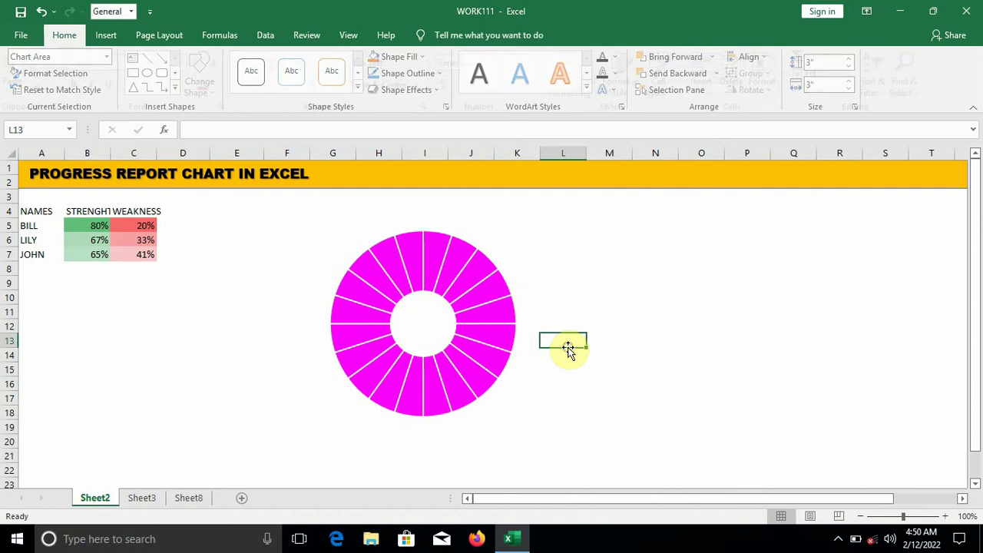
- Add a second series using BILL's 80% and 20% values from B5:C5
{"action": "right_click", "coordinate": [485, 324]}
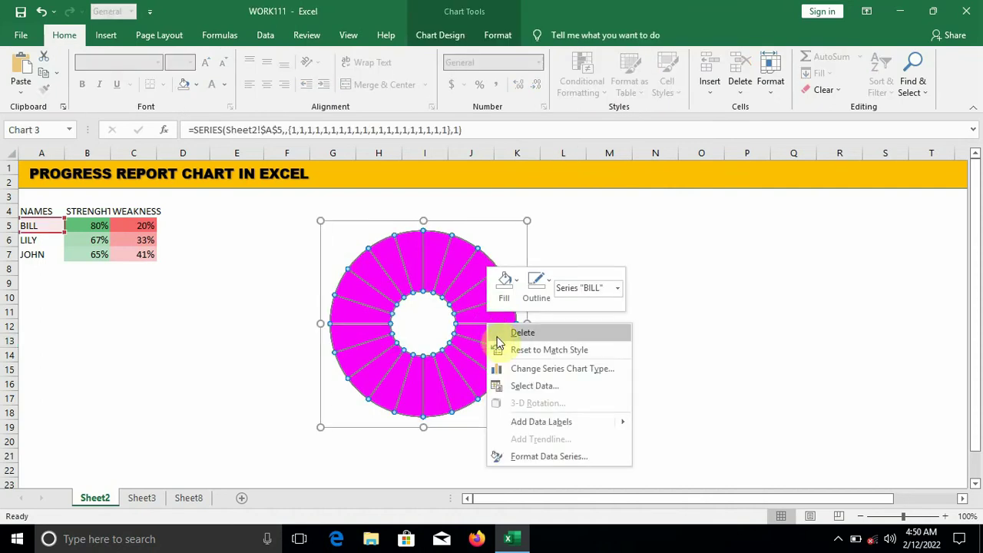
{"action": "left_click", "coordinate": [528, 386]}
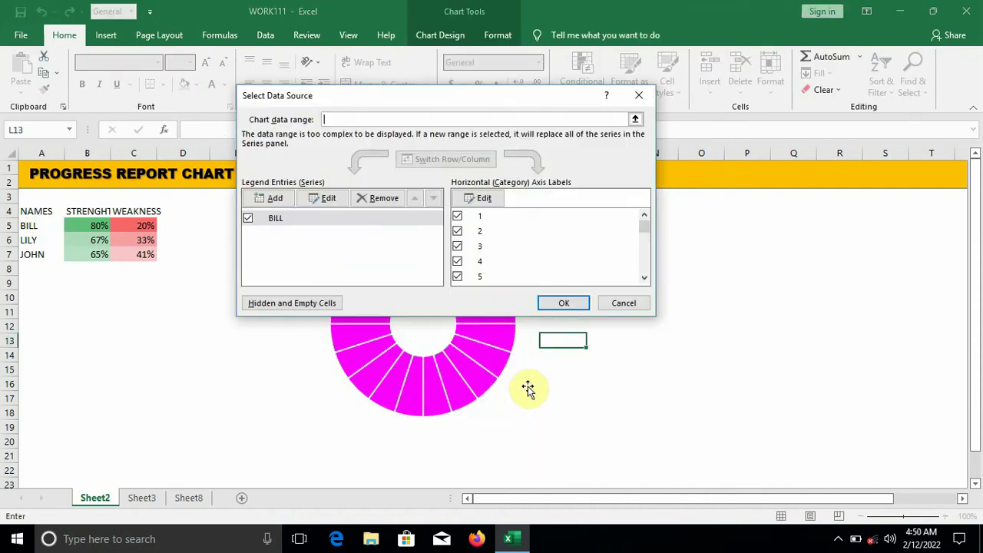
{"action": "left_click", "coordinate": [275, 200]}
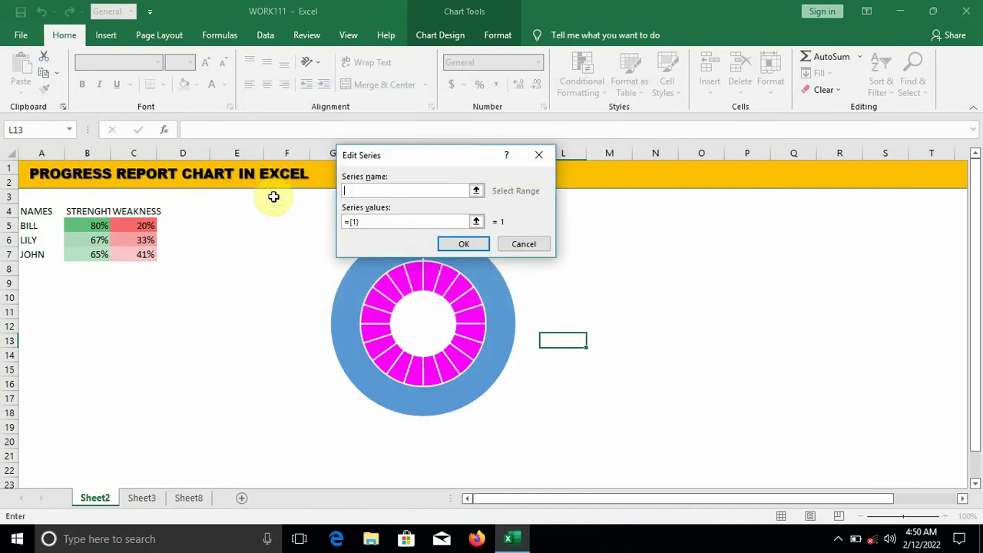
{"action": "left_click", "coordinate": [367, 221]}
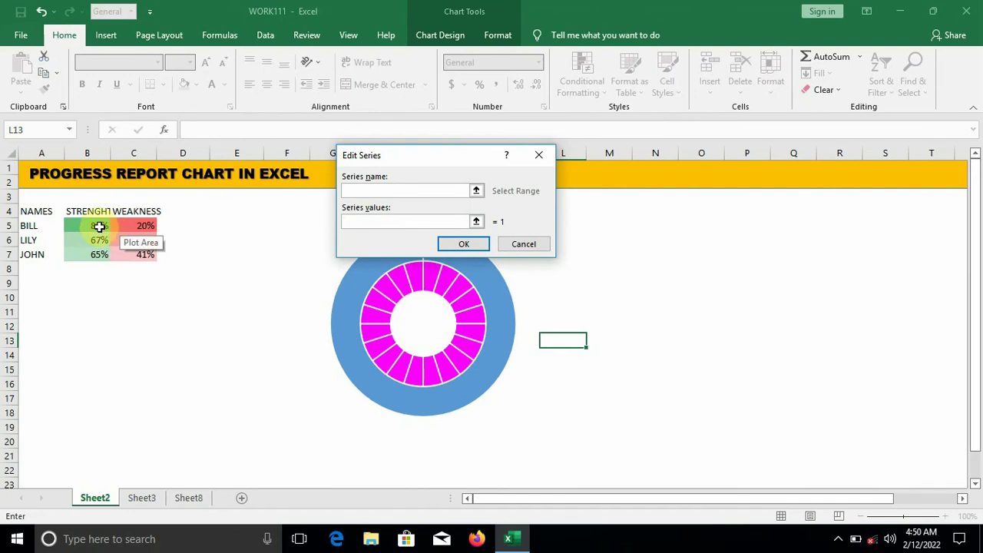
{"action": "left_click_drag", "start_coordinate": [99, 225], "coordinate": [125, 225]}
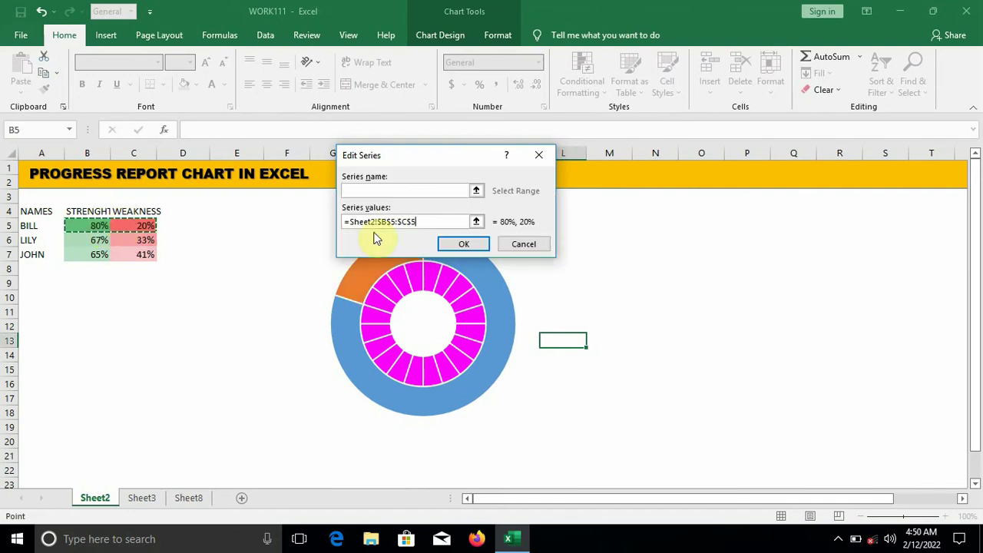
{"action": "left_click", "coordinate": [462, 243]}
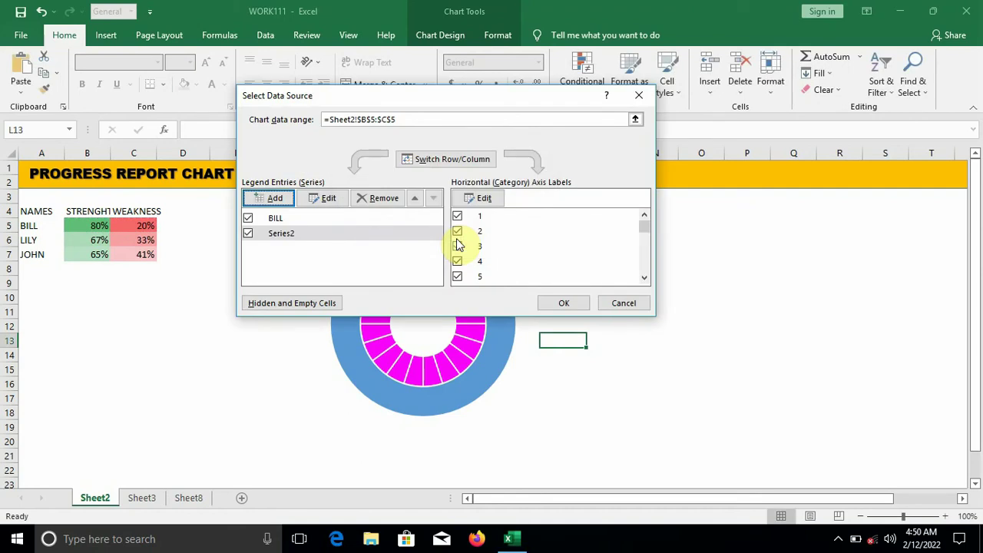
{"action": "left_click", "coordinate": [560, 304]}
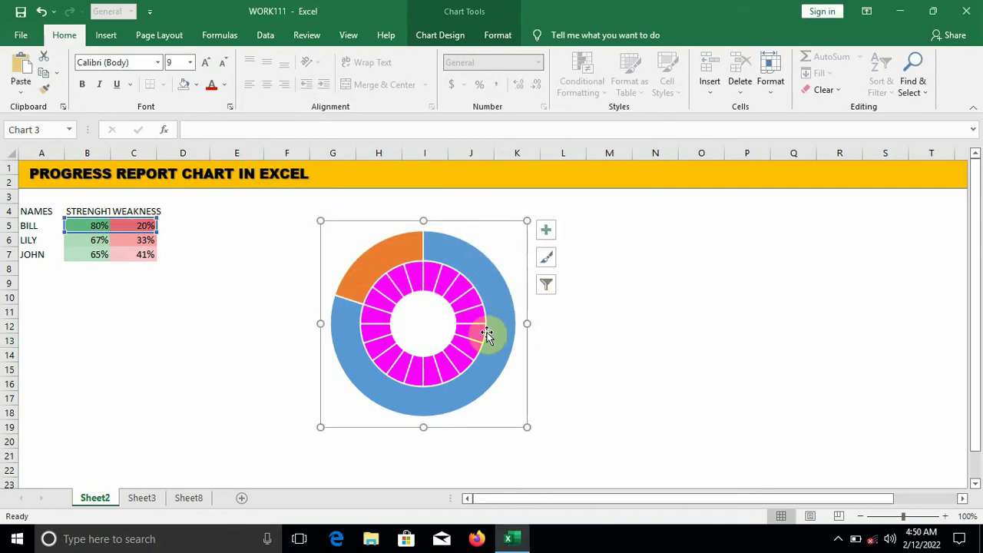
- Plot Series2 on the secondary axis
{"action": "right_click", "coordinate": [477, 377]}
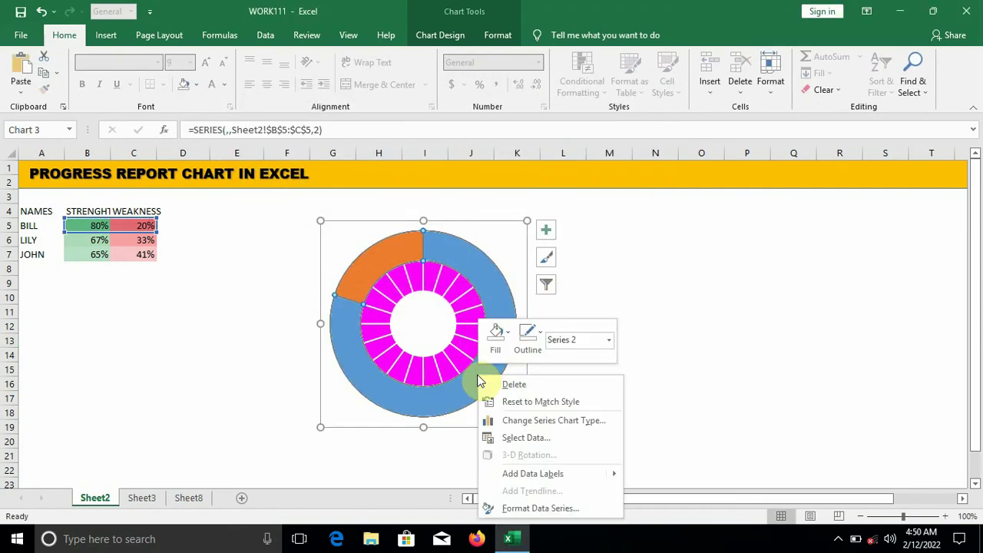
{"action": "left_click", "coordinate": [531, 421]}
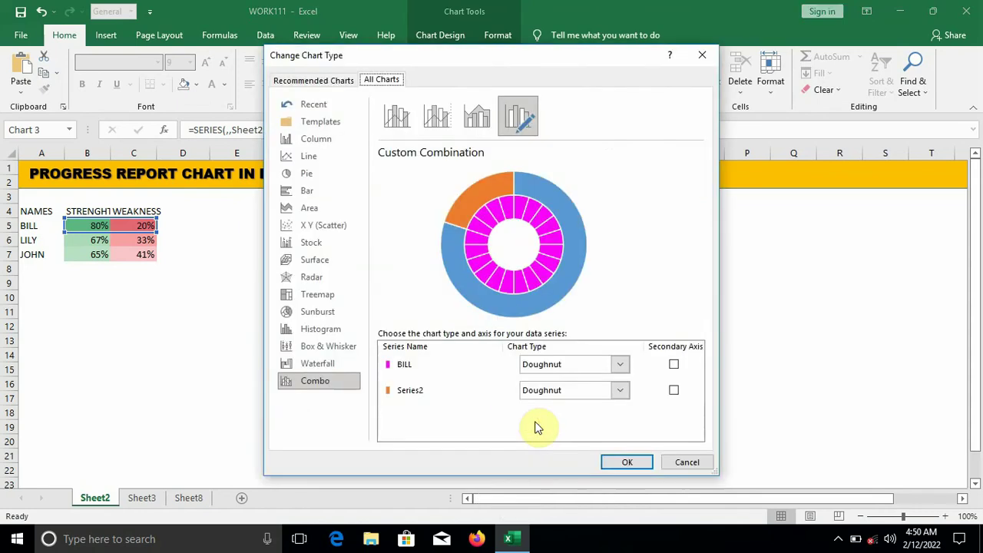
{"action": "left_click", "coordinate": [674, 390]}
{"action": "left_click", "coordinate": [624, 462]}
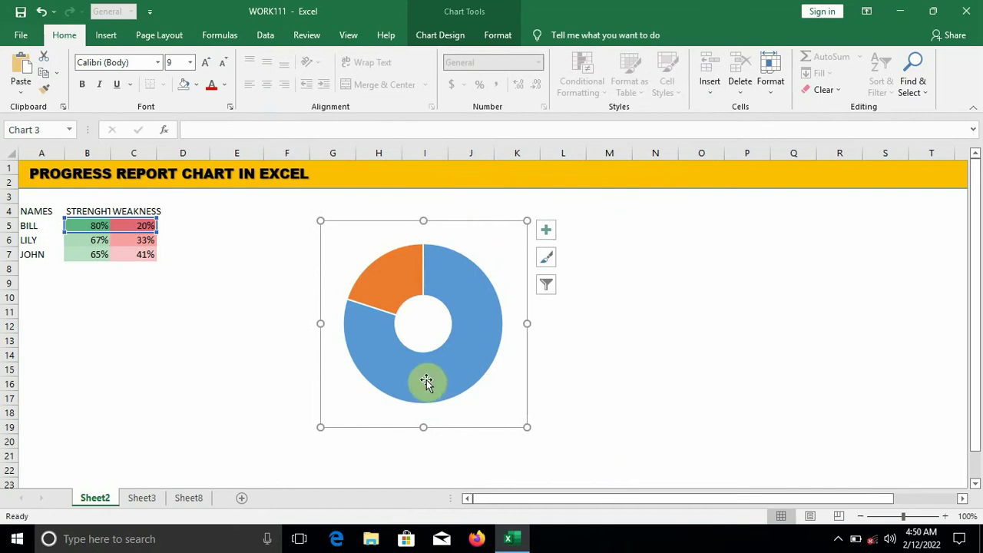
- Set the blue 80% slice to No fill
{"action": "double_click", "coordinate": [458, 370]}
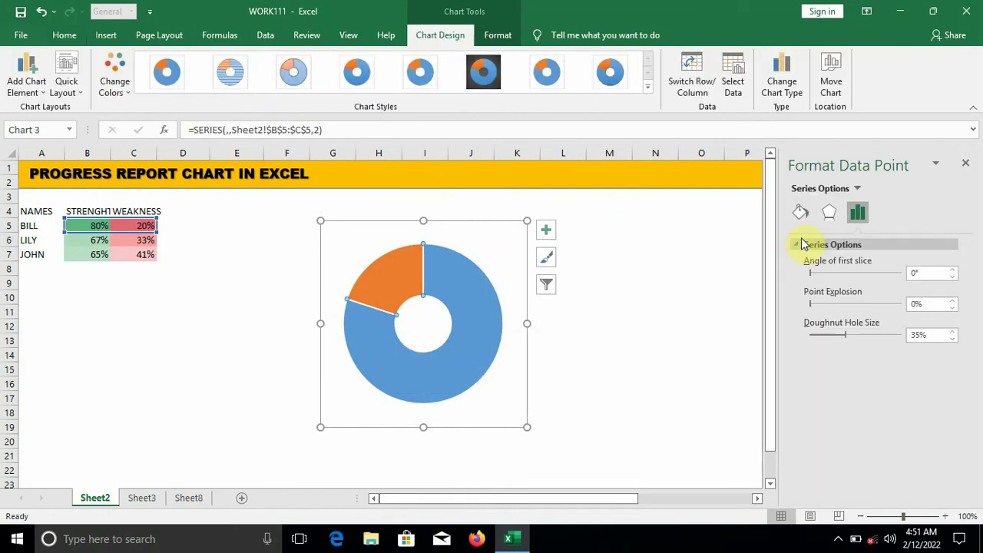
{"action": "left_click", "coordinate": [800, 218]}
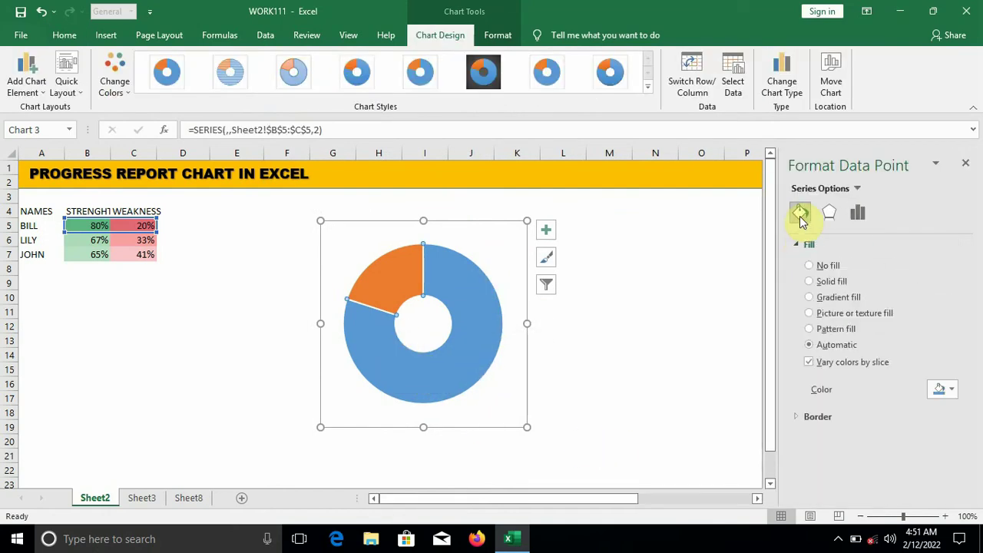
{"action": "left_click", "coordinate": [809, 265]}
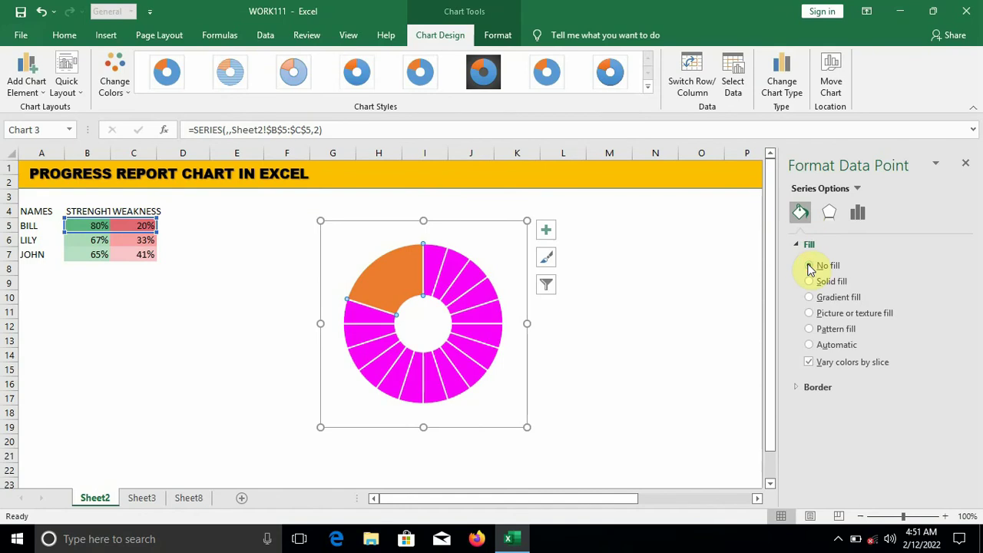
- Fill the orange 20% slice white at 20% transparency
{"action": "left_click", "coordinate": [391, 280]}
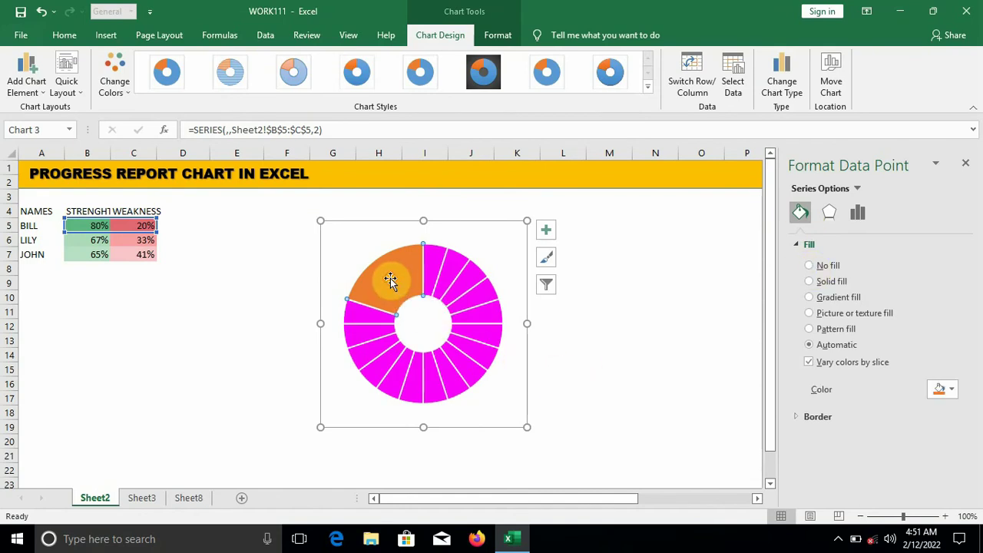
{"action": "left_click", "coordinate": [950, 390]}
{"action": "left_click", "coordinate": [863, 251]}
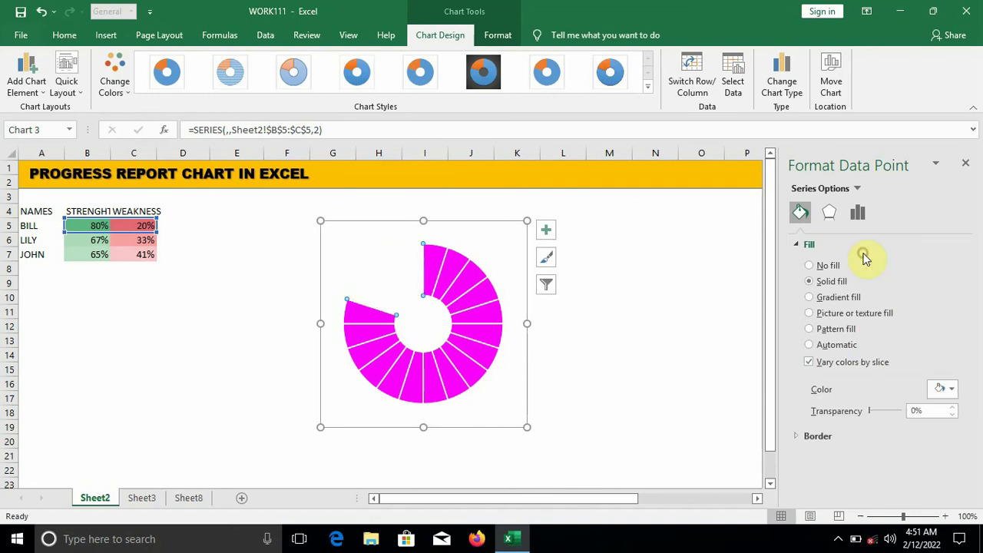
{"action": "left_click", "coordinate": [929, 412]}
{"action": "key", "text": "BackSpace"}
{"action": "key", "text": "BackSpace"}
{"action": "type", "text": "20"}
{"action": "key", "text": "Return"}
{"action": "left_click", "coordinate": [729, 341]}
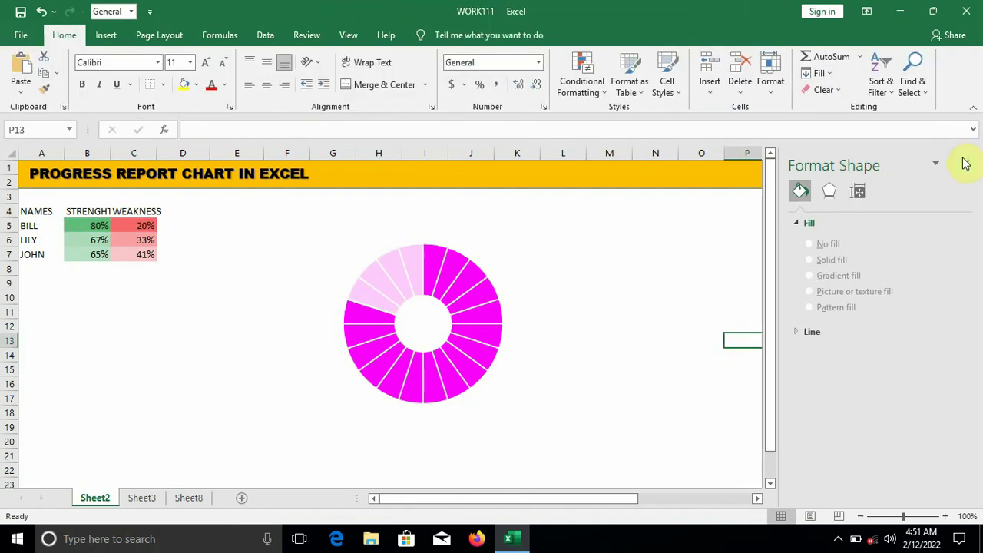
{"action": "left_click", "coordinate": [965, 163]}
- Move the doughnut chart further left on the sheet
{"action": "left_click", "coordinate": [468, 259]}
{"action": "left_click_drag", "start_coordinate": [433, 217], "coordinate": [330, 220]}
{"action": "left_click", "coordinate": [475, 308]}
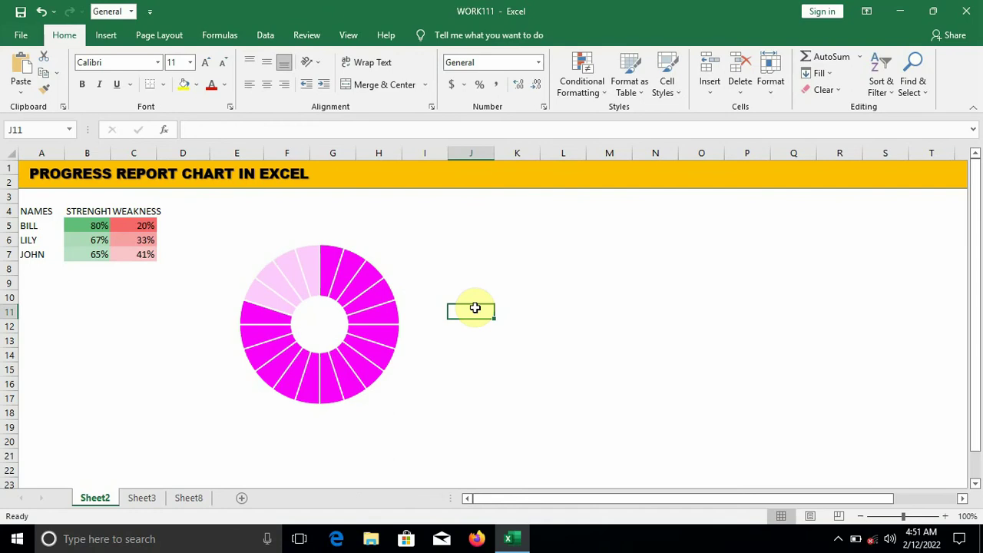
{"action": "left_click", "coordinate": [561, 309]}
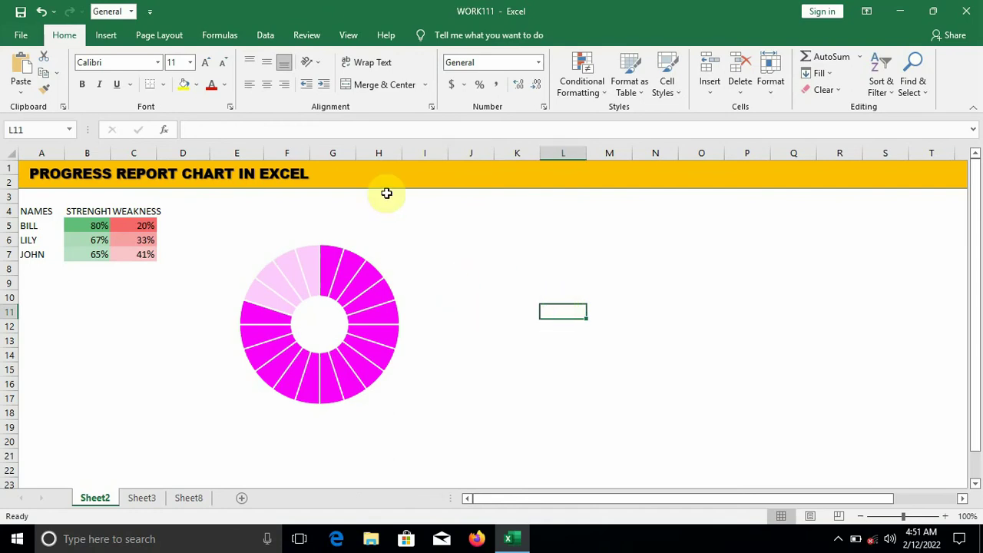
- Insert a second doughnut chart and set its width to 3 inches
{"action": "left_click", "coordinate": [112, 37]}
{"action": "left_click", "coordinate": [451, 90]}
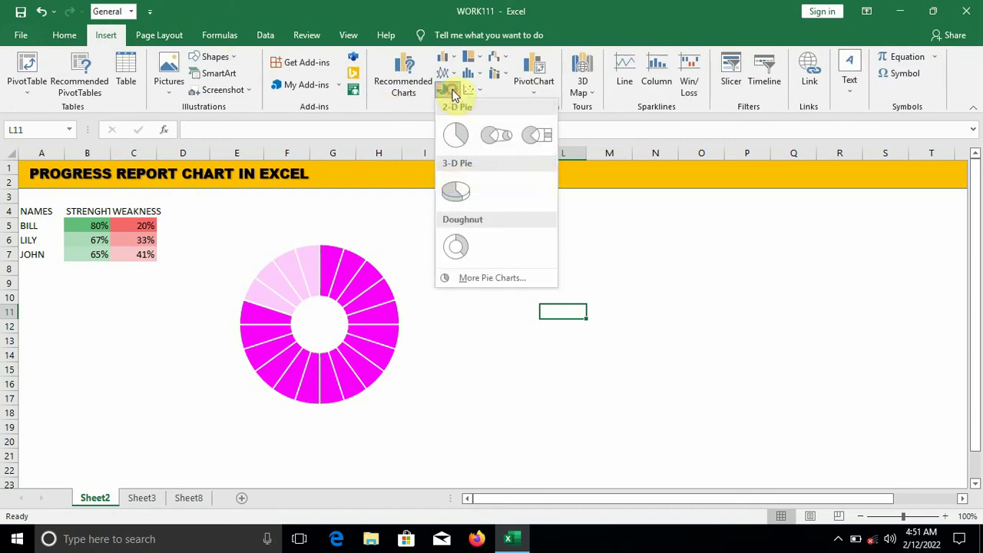
{"action": "left_click", "coordinate": [455, 243]}
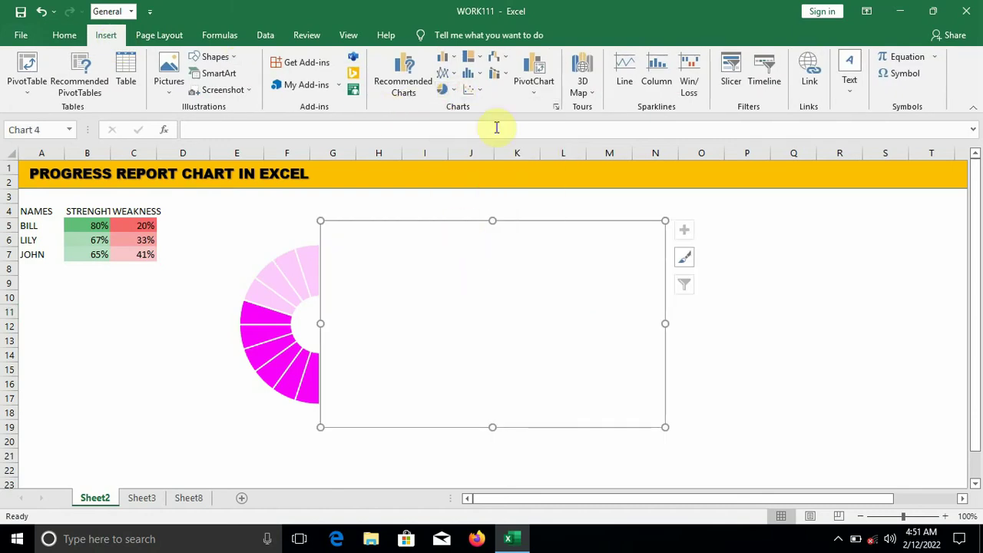
{"action": "left_click", "coordinate": [566, 226]}
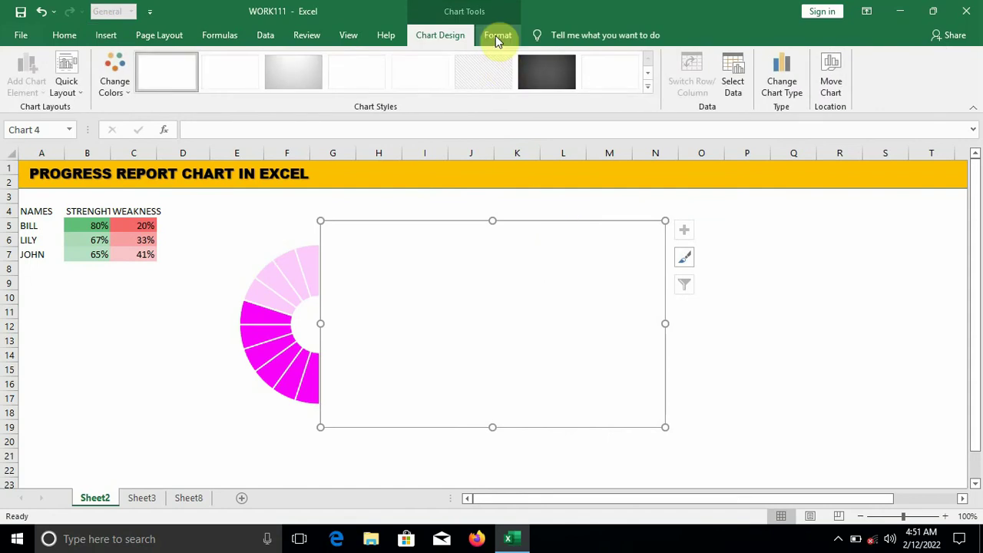
{"action": "left_click", "coordinate": [496, 35]}
{"action": "left_click", "coordinate": [819, 87]}
{"action": "type", "text": "3"}
{"action": "key", "text": "Return"}
- Move the new chart right and give it No Fill and No Outline
{"action": "left_click_drag", "start_coordinate": [464, 222], "coordinate": [536, 229]}
{"action": "right_click", "coordinate": [536, 229]}
{"action": "left_click", "coordinate": [554, 169]}
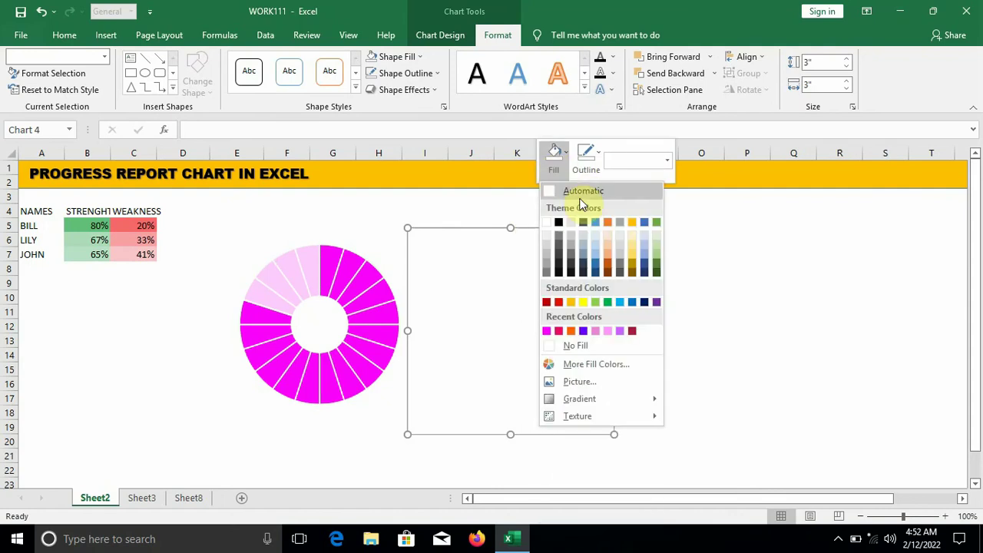
{"action": "left_click", "coordinate": [550, 345]}
{"action": "left_click", "coordinate": [600, 166]}
{"action": "left_click", "coordinate": [582, 351]}
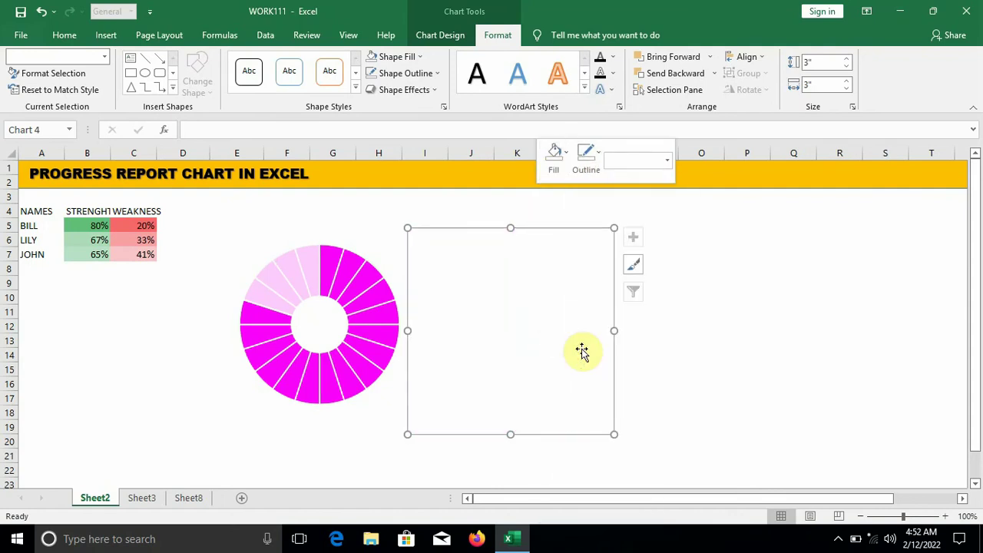
{"action": "right_click", "coordinate": [505, 300]}
- Add a series named from cell A6 (LILY) with twenty values of 1
{"action": "left_click", "coordinate": [550, 350]}
{"action": "left_click", "coordinate": [275, 199]}
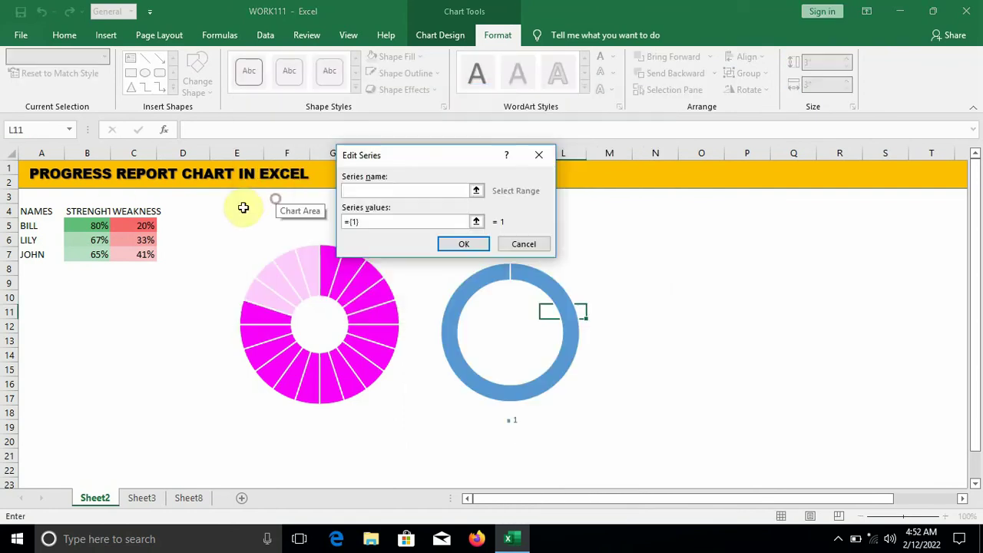
{"action": "left_click", "coordinate": [30, 240]}
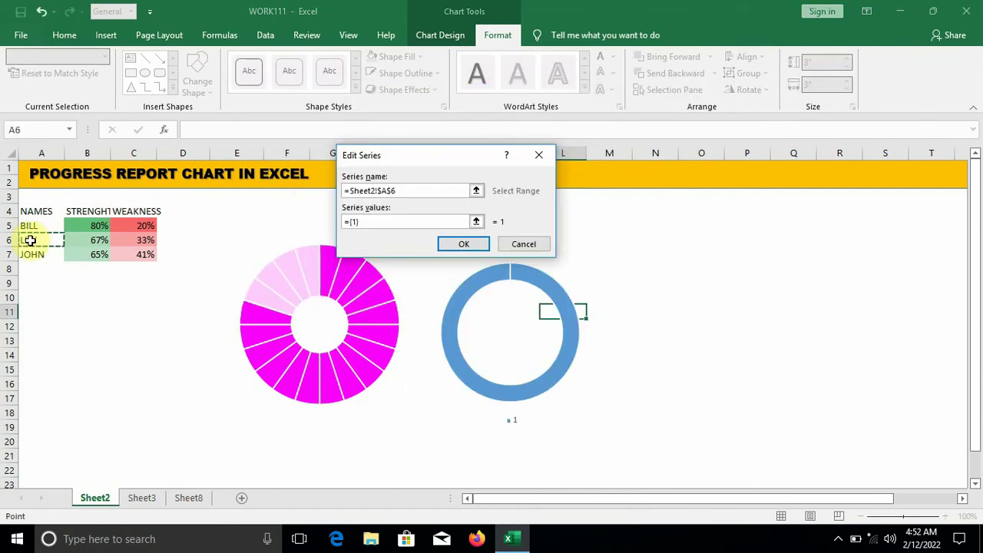
{"action": "left_click", "coordinate": [394, 224]}
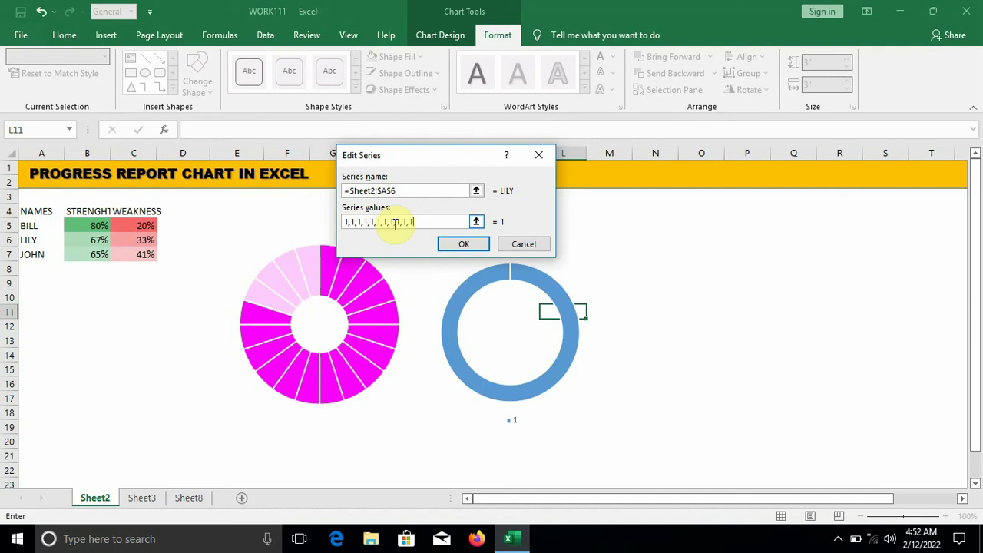
{"action": "type", "text": "1,1,1"}
{"action": "left_click", "coordinate": [464, 242]}
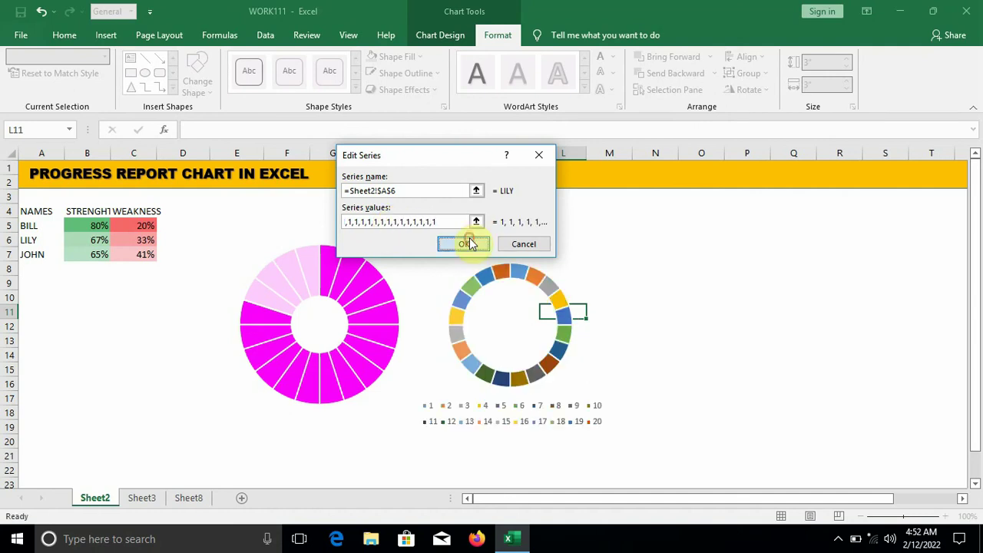
{"action": "left_click", "coordinate": [560, 302]}
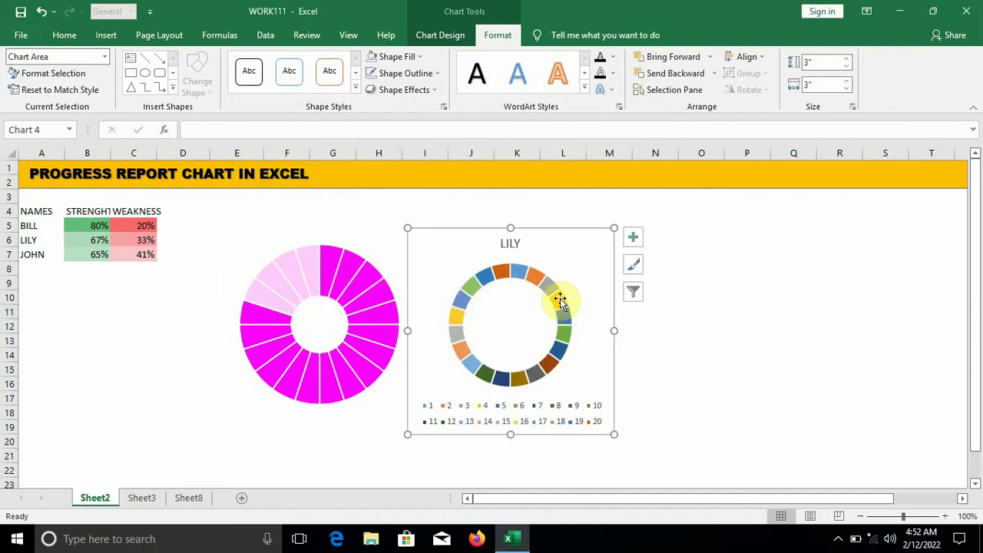
- Remove the title and legend and set LILY's doughnut hole size to 35%
{"action": "left_click", "coordinate": [633, 238]}
{"action": "left_click", "coordinate": [668, 283]}
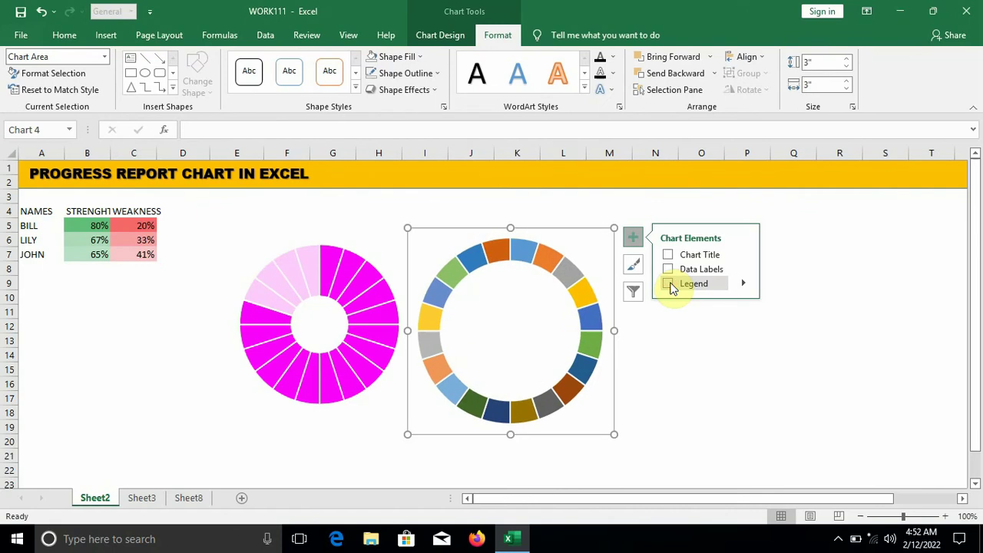
{"action": "right_click", "coordinate": [582, 298]}
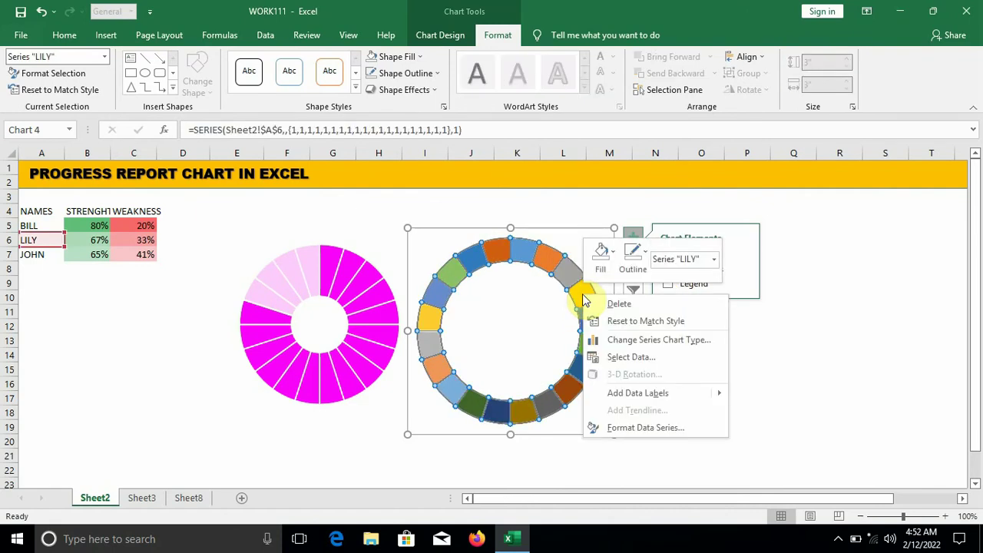
{"action": "left_click", "coordinate": [630, 430]}
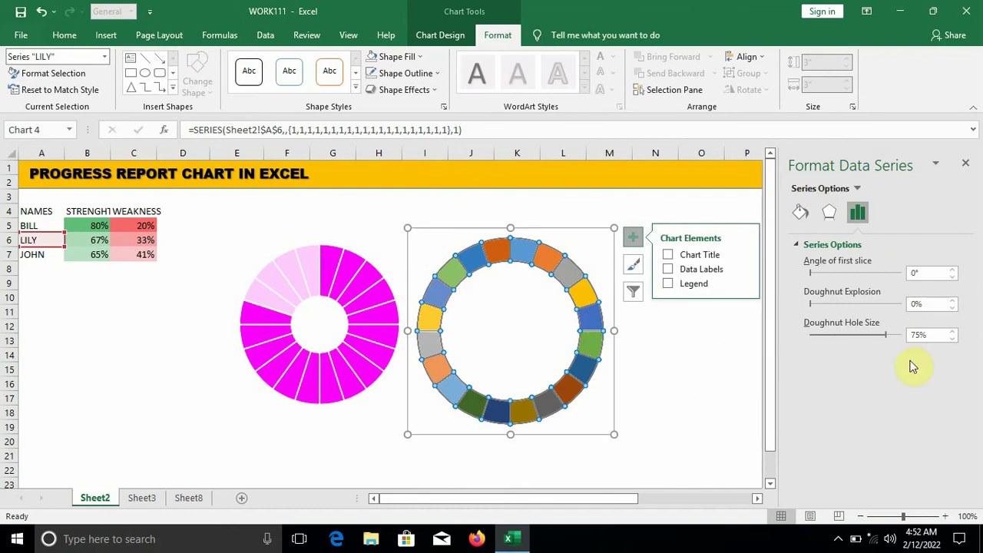
{"action": "left_click", "coordinate": [930, 336]}
{"action": "key", "text": "BackSpace"}
- Fill all of LILY's ring segments golden yellow
{"action": "left_click", "coordinate": [800, 212]}
{"action": "left_click", "coordinate": [953, 391]}
{"action": "left_click", "coordinate": [891, 327]}
{"action": "left_click", "coordinate": [966, 163]}
{"action": "left_click", "coordinate": [737, 403]}
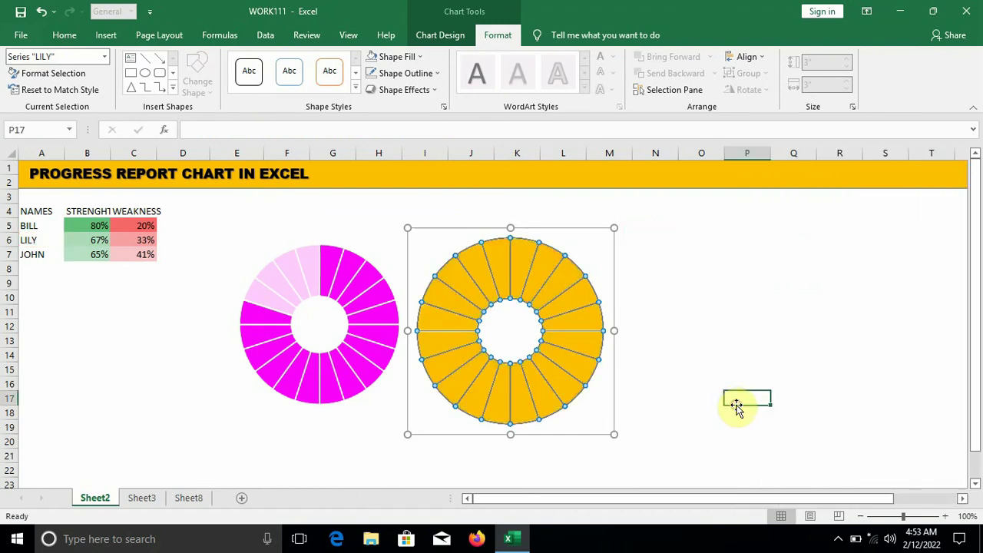
- Add a second series to the LILY chart using values from B6:C6
{"action": "right_click", "coordinate": [582, 342]}
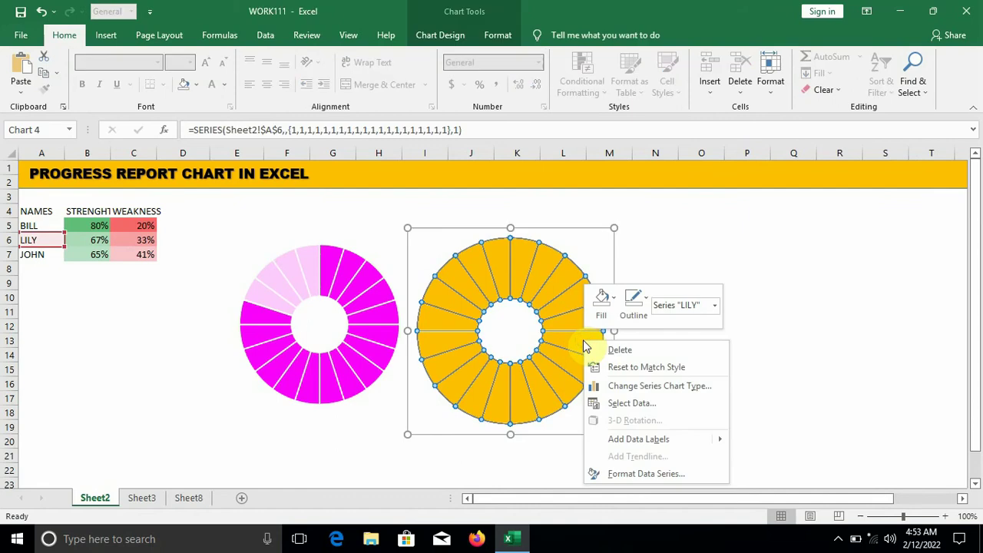
{"action": "left_click", "coordinate": [626, 403]}
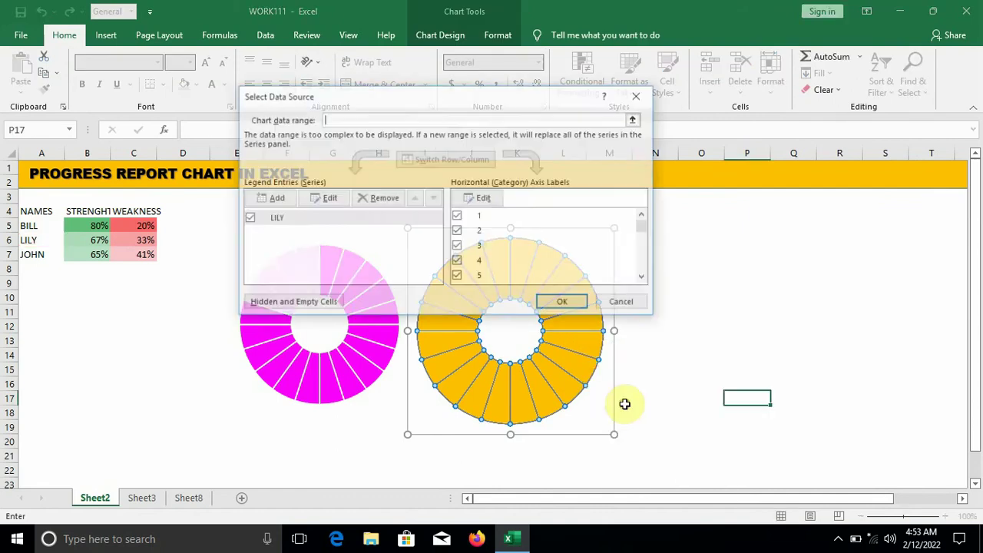
{"action": "left_click", "coordinate": [274, 198]}
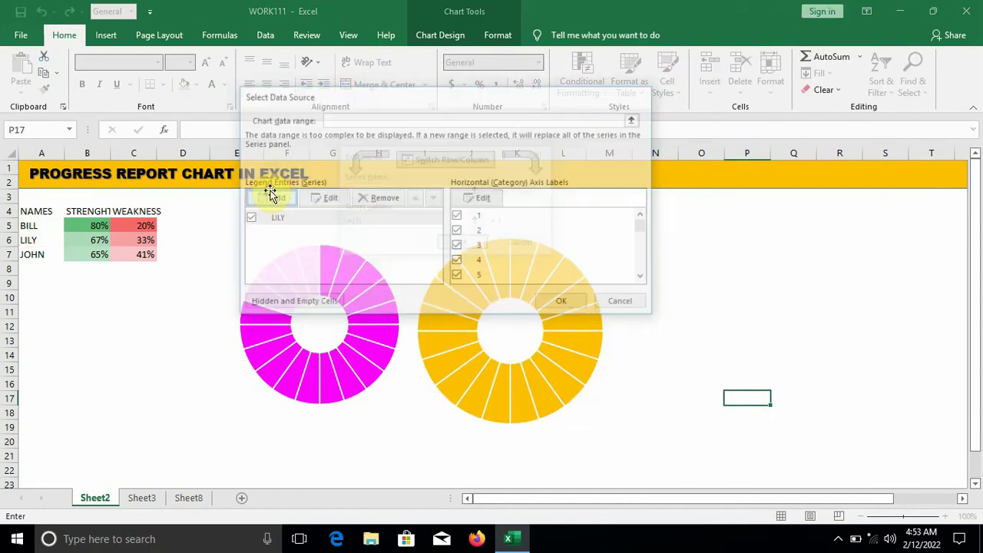
{"action": "left_click", "coordinate": [377, 221]}
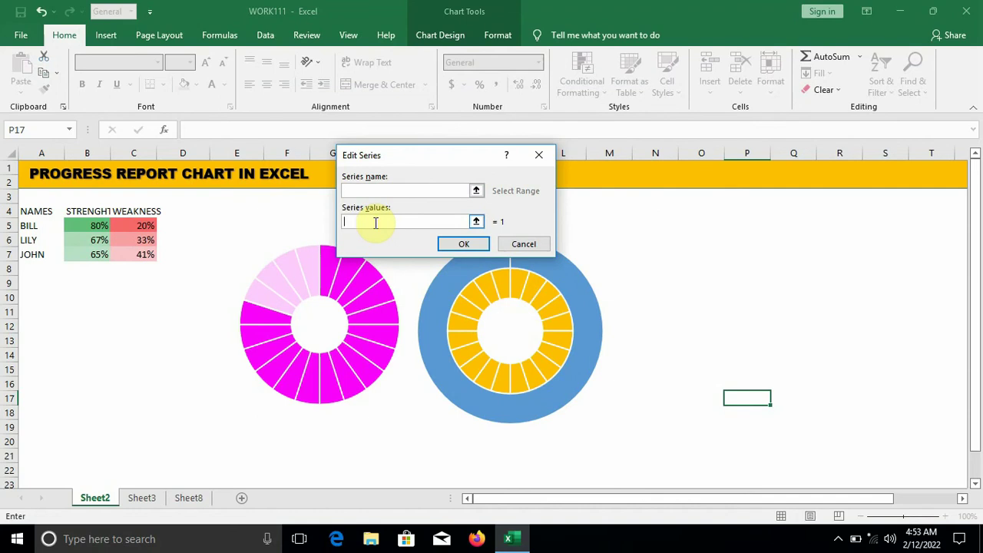
{"action": "left_click_drag", "start_coordinate": [102, 240], "coordinate": [156, 237]}
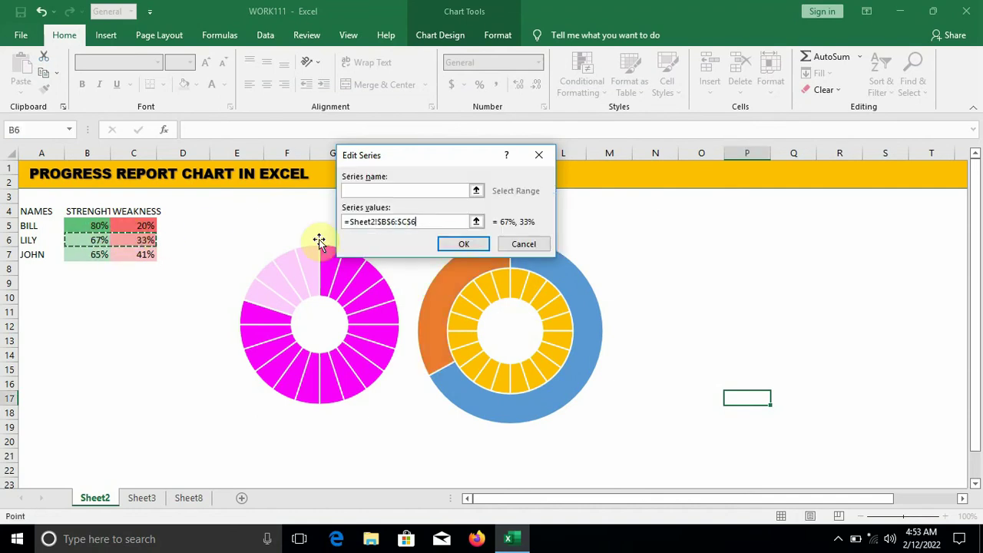
{"action": "left_click", "coordinate": [464, 243]}
{"action": "left_click", "coordinate": [562, 304]}
- Plot Series2 of the LILY chart on the secondary axis
{"action": "right_click", "coordinate": [574, 377]}
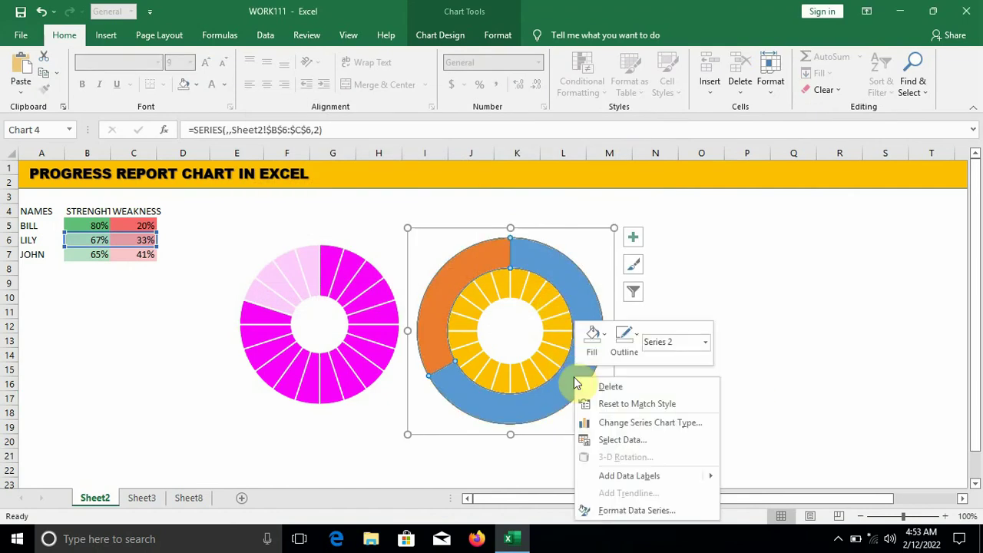
{"action": "left_click", "coordinate": [614, 424]}
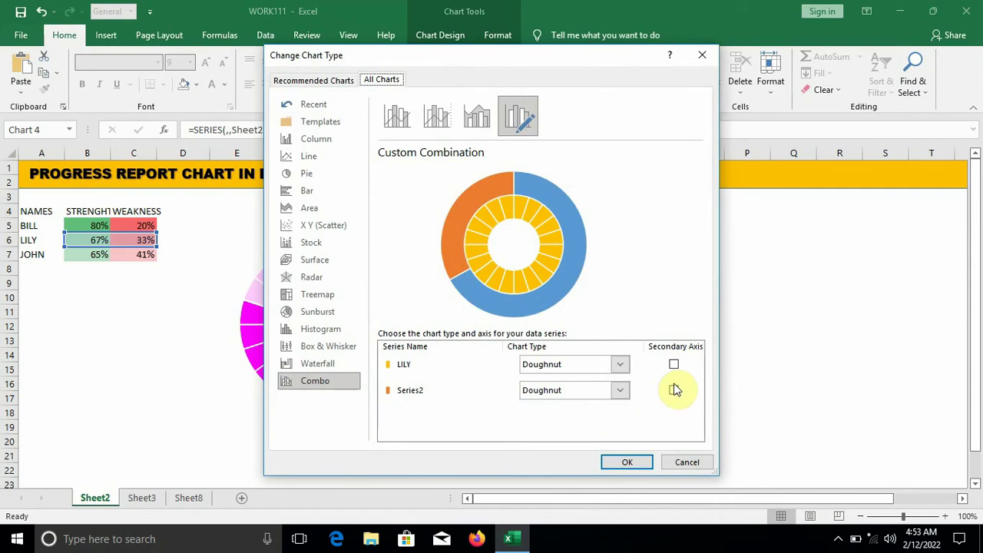
{"action": "left_click", "coordinate": [674, 391]}
{"action": "left_click", "coordinate": [627, 461]}
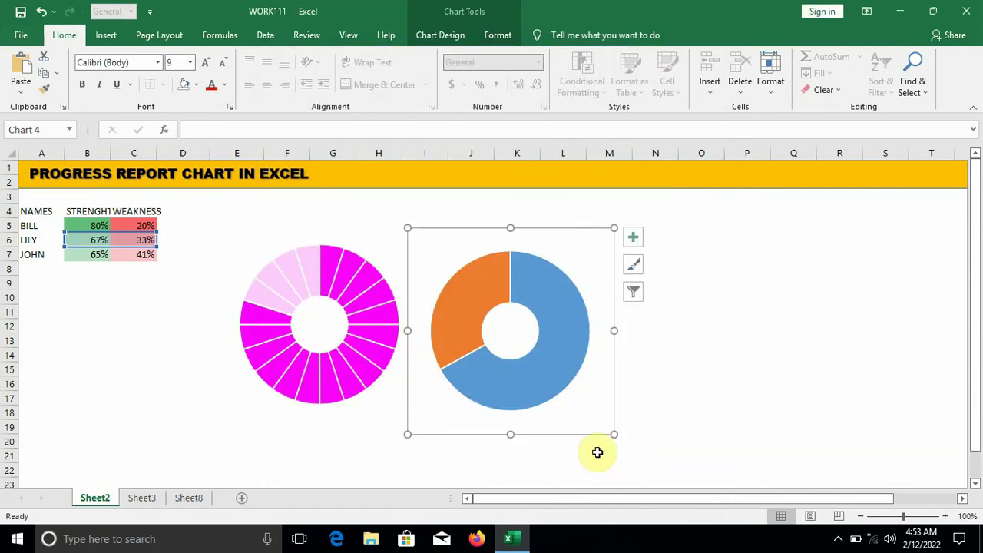
- Set the blue 67% slice to No fill
{"action": "double_click", "coordinate": [549, 367]}
{"action": "left_click", "coordinate": [549, 367]}
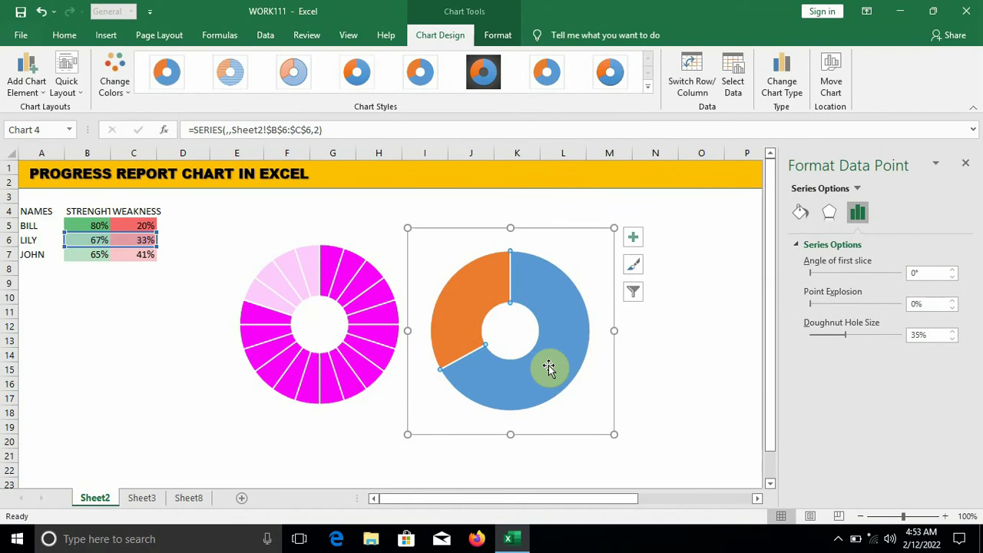
{"action": "left_click", "coordinate": [802, 212]}
{"action": "left_click", "coordinate": [809, 266]}
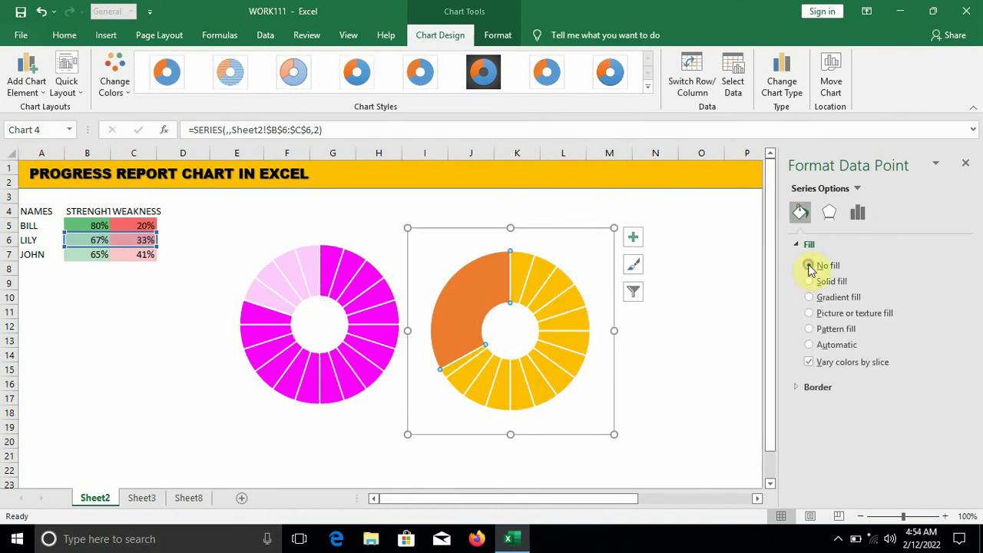
- Fill the orange 33% slice white at 20% transparency
{"action": "left_click", "coordinate": [455, 313]}
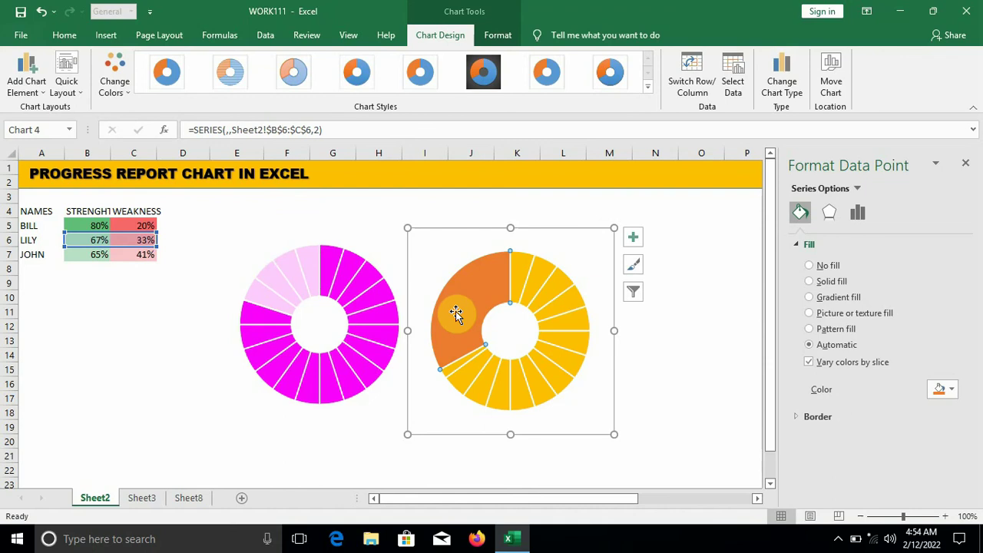
{"action": "left_click", "coordinate": [942, 389]}
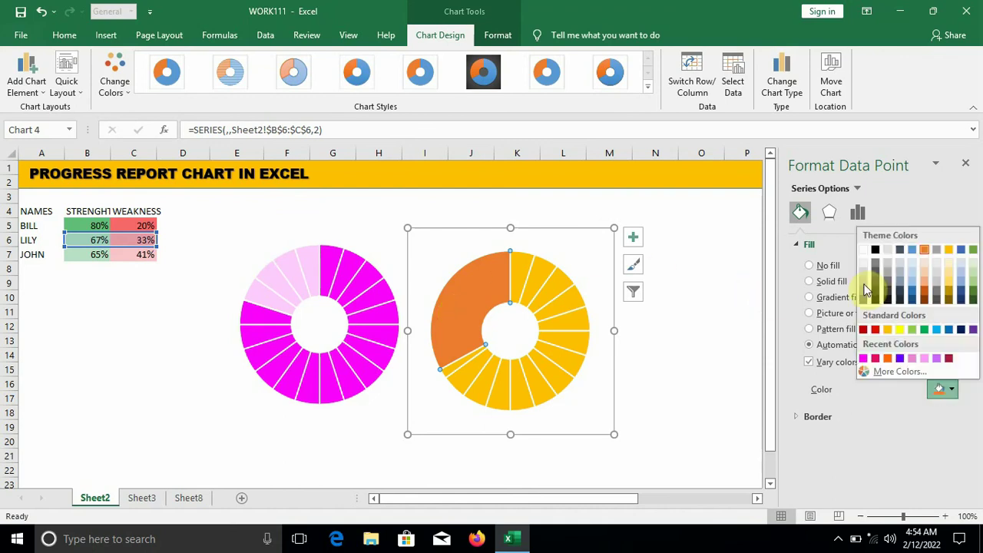
{"action": "left_click", "coordinate": [865, 250]}
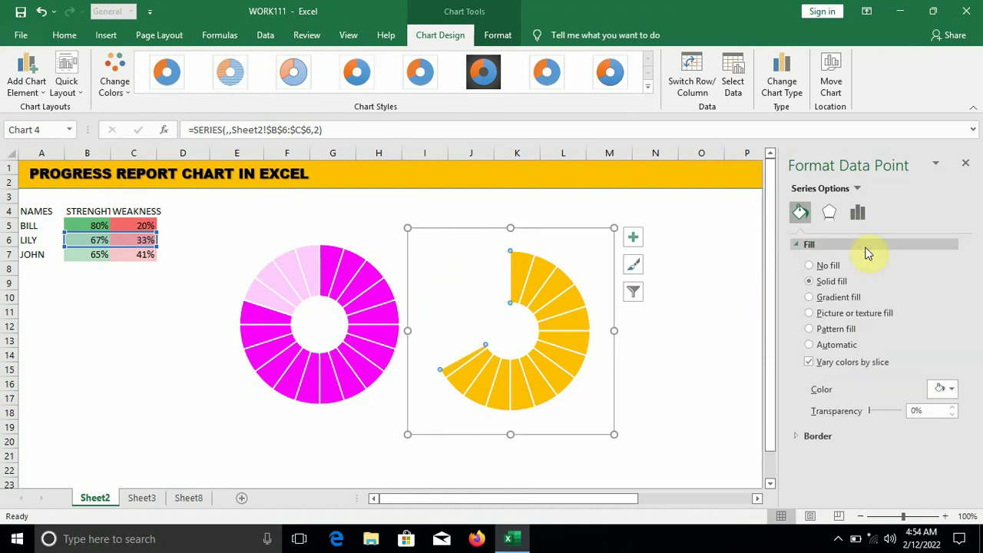
{"action": "left_click", "coordinate": [933, 411]}
{"action": "key", "text": "BackSpace"}
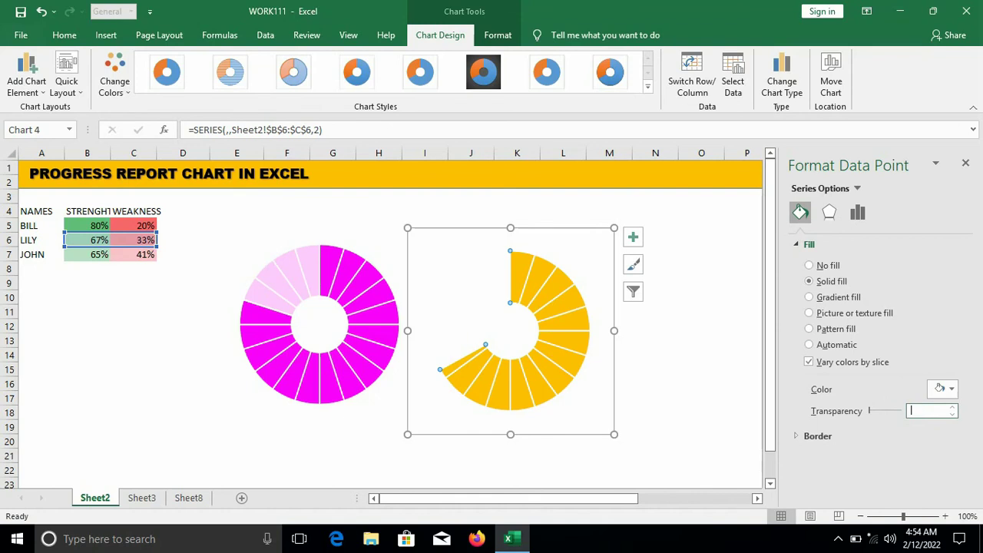
{"action": "type", "text": "20"}
{"action": "key", "text": "Return"}
{"action": "left_click", "coordinate": [965, 163]}
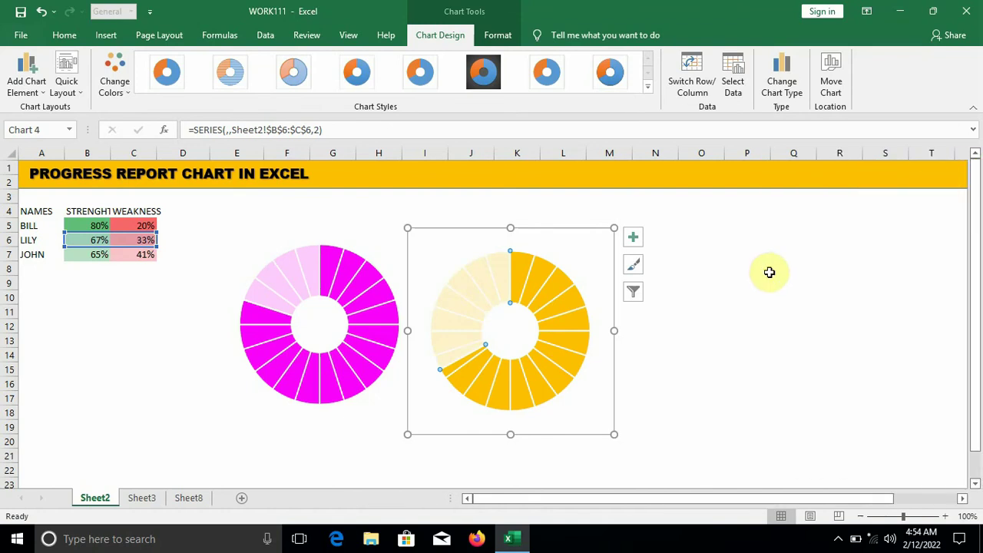
{"action": "left_click", "coordinate": [702, 360]}
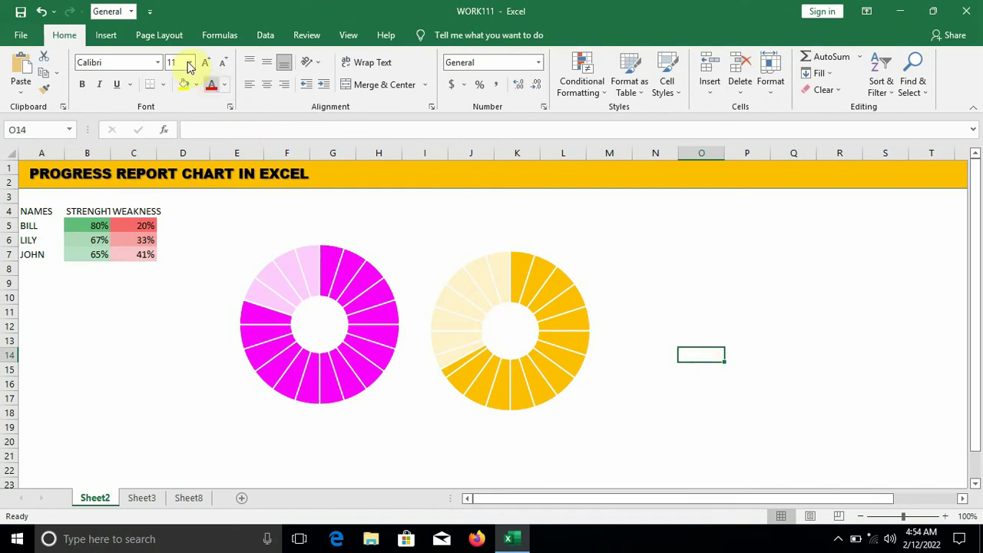
- Insert a new doughnut chart, set its width to 3 inches, and place it right of the yellow ring
{"action": "left_click", "coordinate": [111, 39]}
{"action": "left_click", "coordinate": [444, 90]}
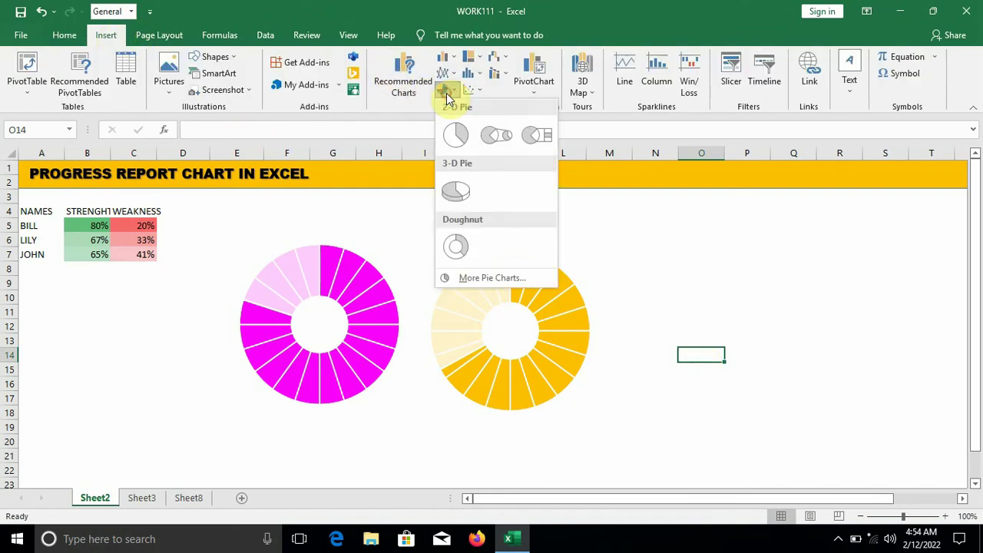
{"action": "left_click", "coordinate": [456, 246]}
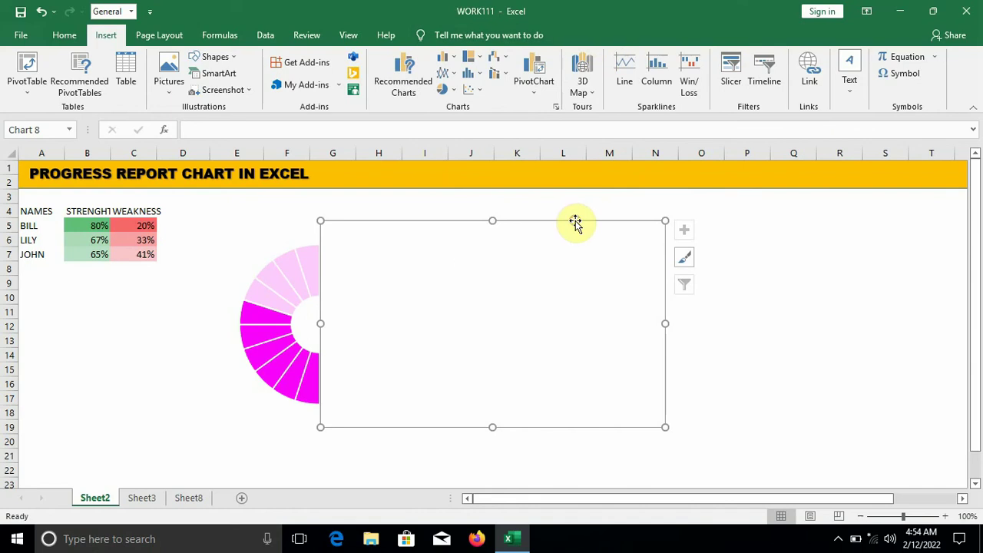
{"action": "left_click", "coordinate": [507, 35]}
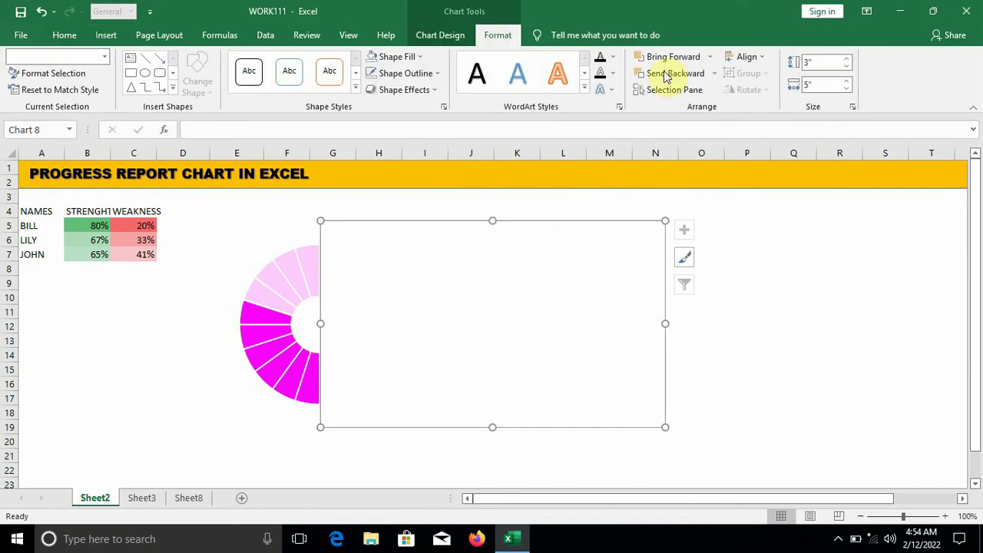
{"action": "left_click", "coordinate": [817, 85]}
{"action": "type", "text": "3"}
{"action": "key", "text": "Return"}
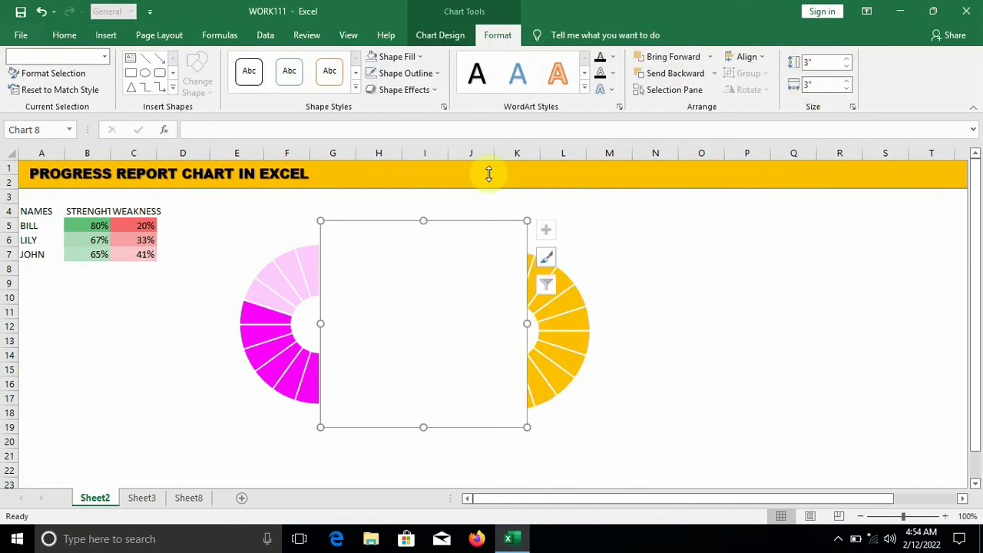
{"action": "left_click_drag", "start_coordinate": [466, 221], "coordinate": [744, 229]}
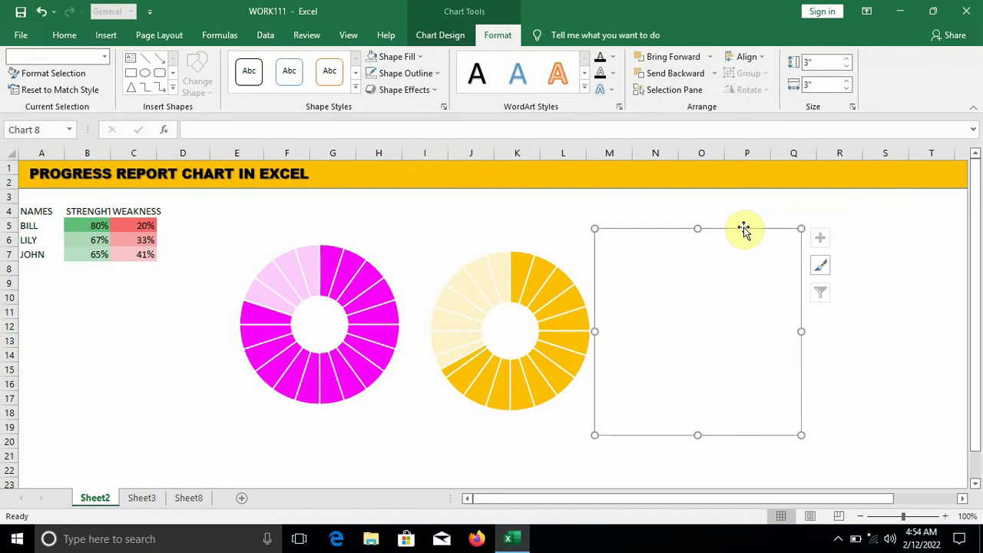
- Remove the new chart's background fill and border outline
{"action": "right_click", "coordinate": [744, 229]}
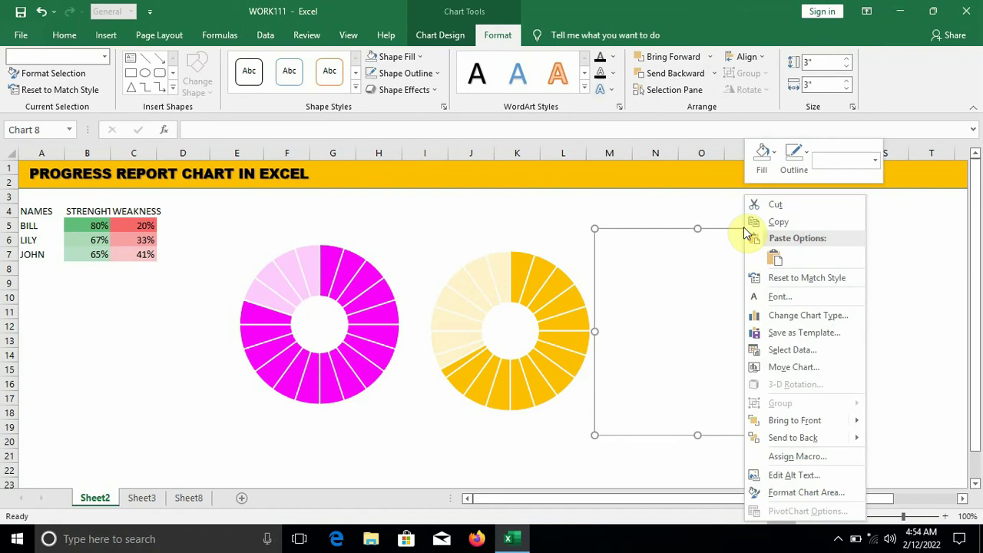
{"action": "left_click", "coordinate": [763, 176]}
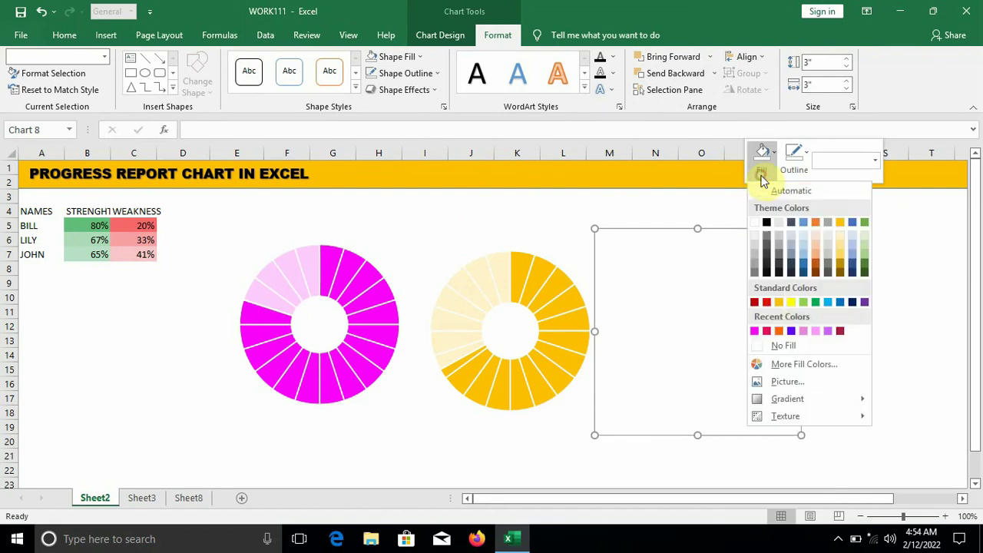
{"action": "left_click", "coordinate": [756, 350]}
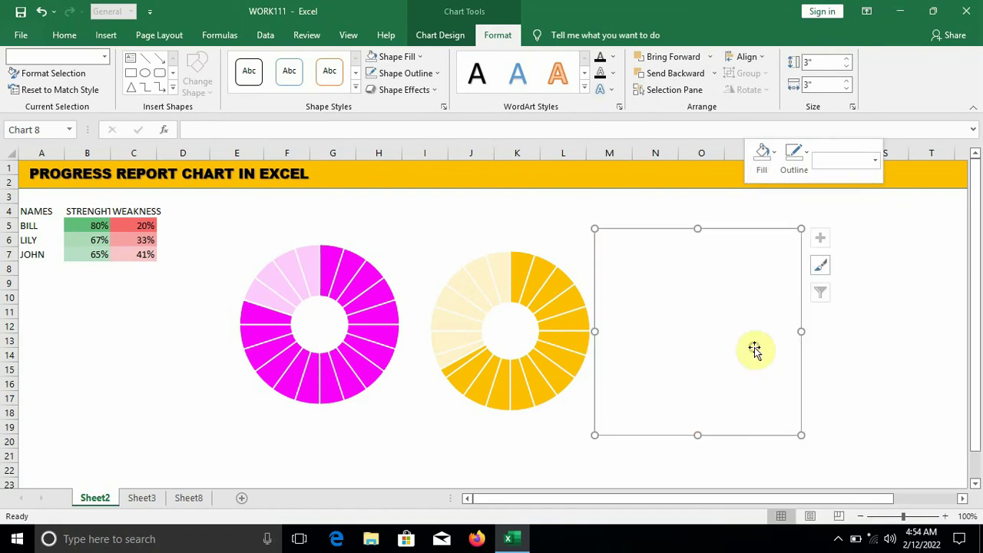
{"action": "right_click", "coordinate": [770, 230]}
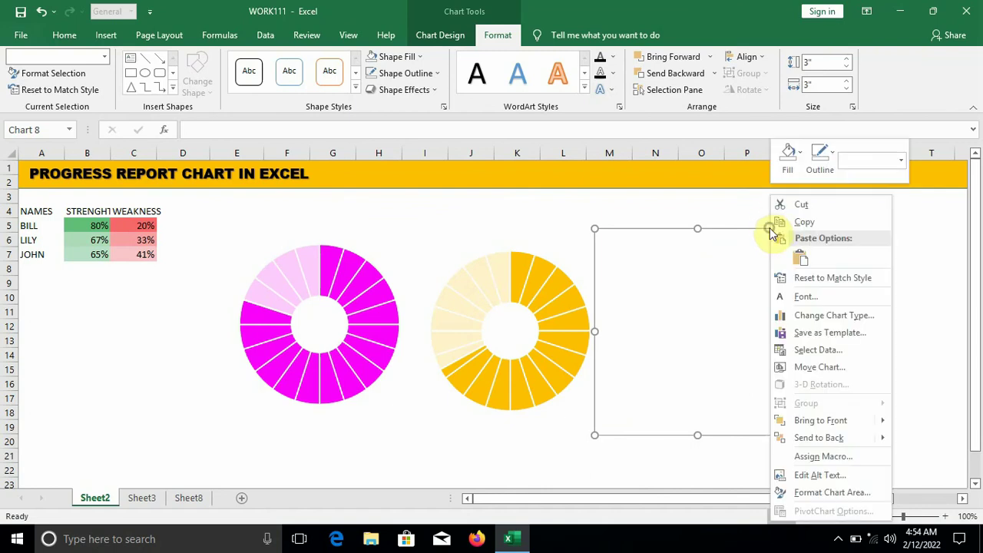
{"action": "left_click", "coordinate": [817, 176]}
{"action": "left_click", "coordinate": [813, 344]}
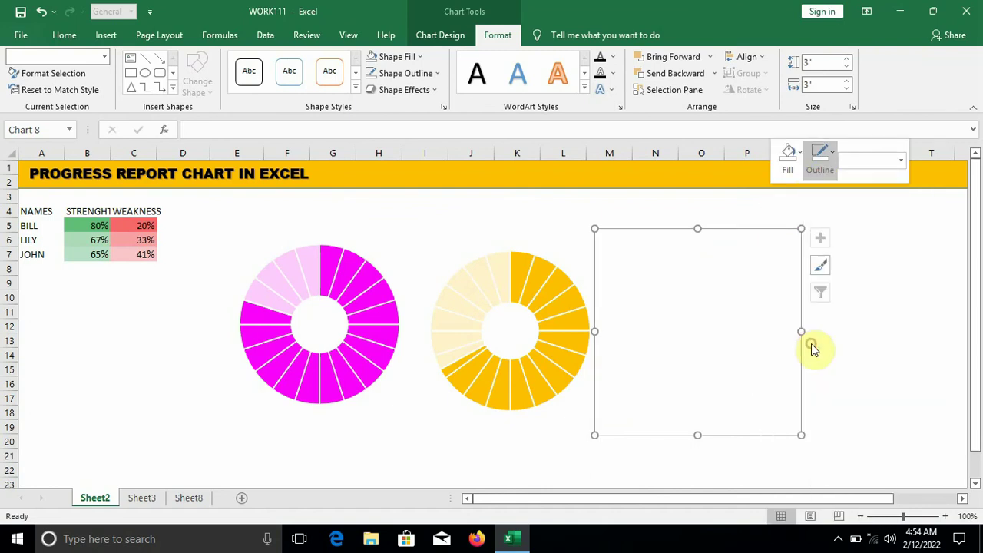
- Add a series named from JOHN in A7 with twenty values of 1
{"action": "right_click", "coordinate": [702, 323]}
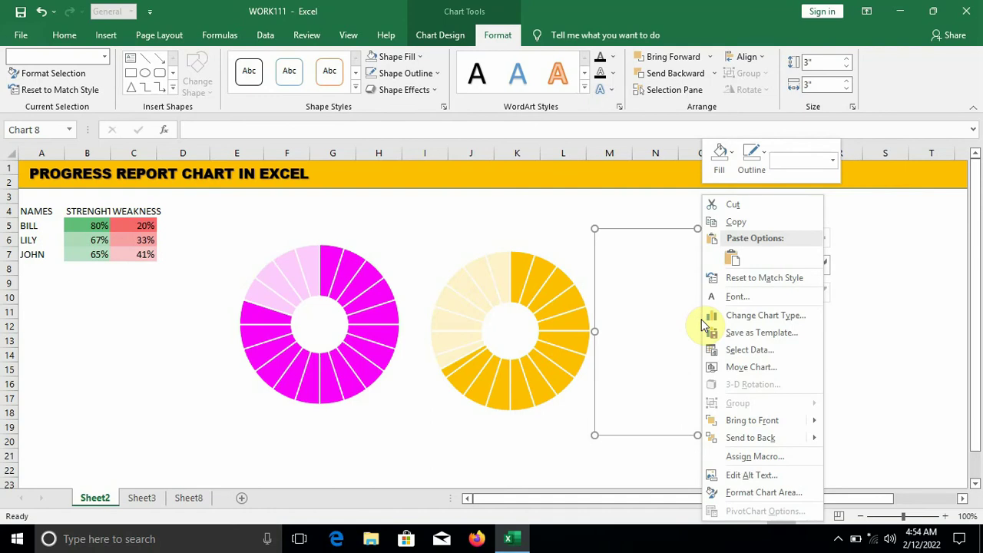
{"action": "left_click", "coordinate": [735, 351]}
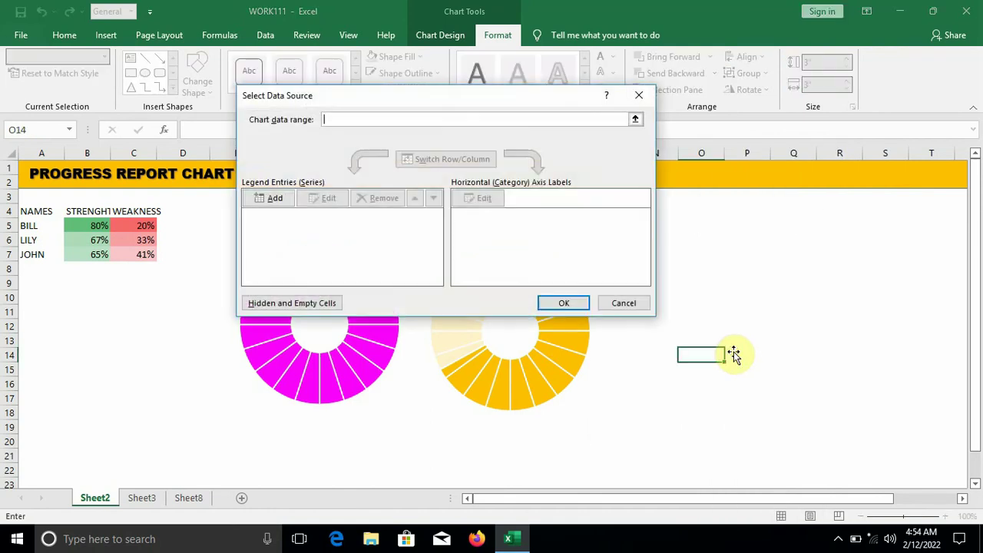
{"action": "left_click", "coordinate": [270, 203]}
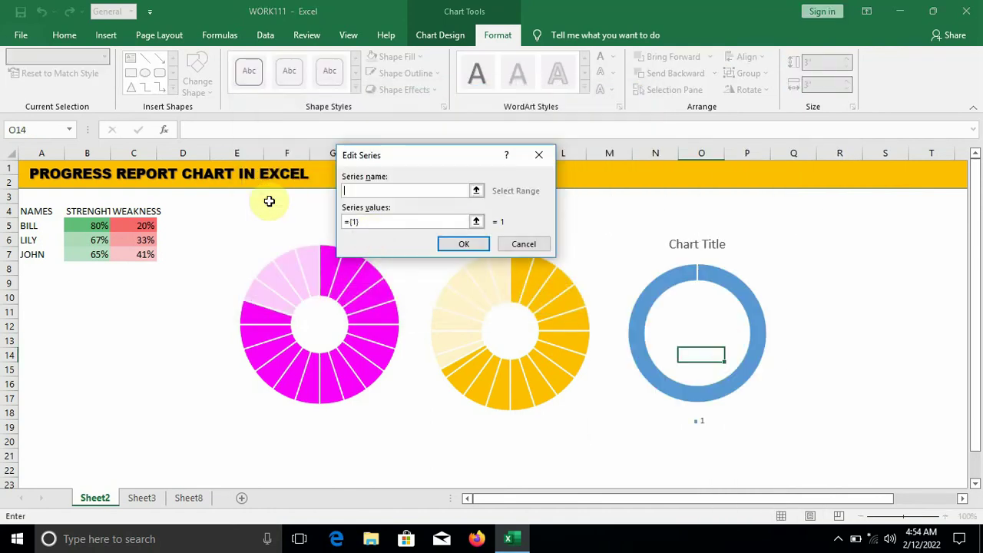
{"action": "left_click", "coordinate": [34, 257]}
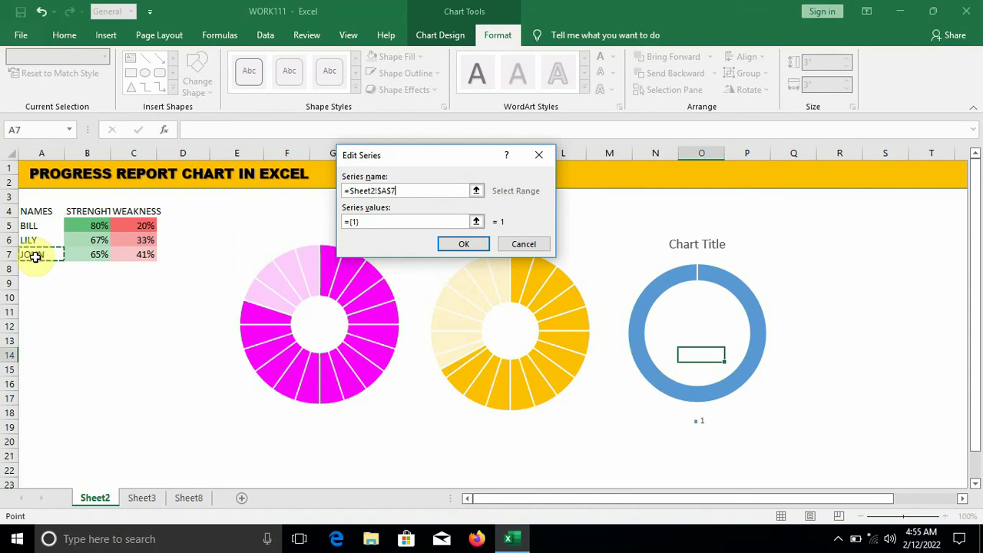
{"action": "left_click", "coordinate": [369, 222]}
{"action": "key", "text": "BackSpace"}
{"action": "key", "text": "BackSpace"}
{"action": "key", "text": "BackSpace"}
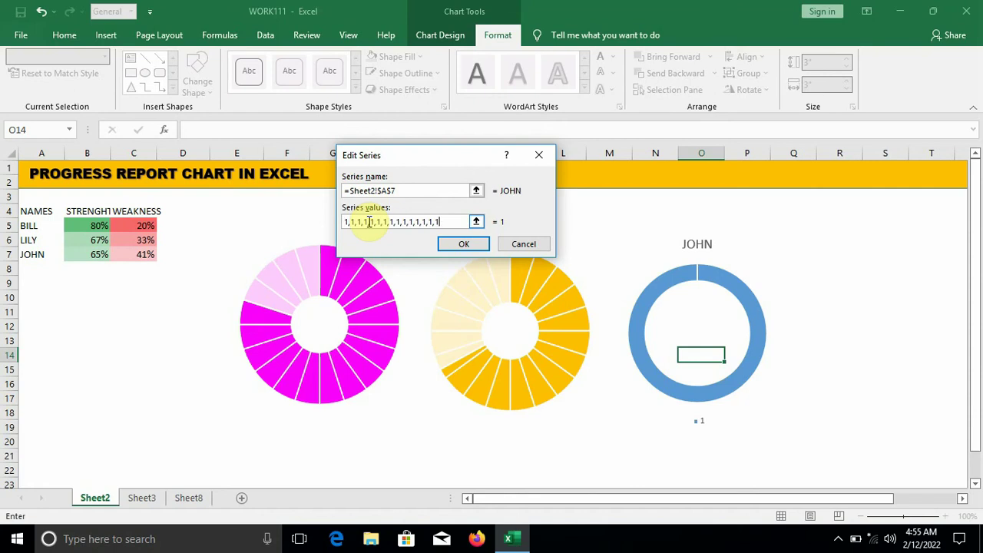
{"action": "type", "text": "1}"}
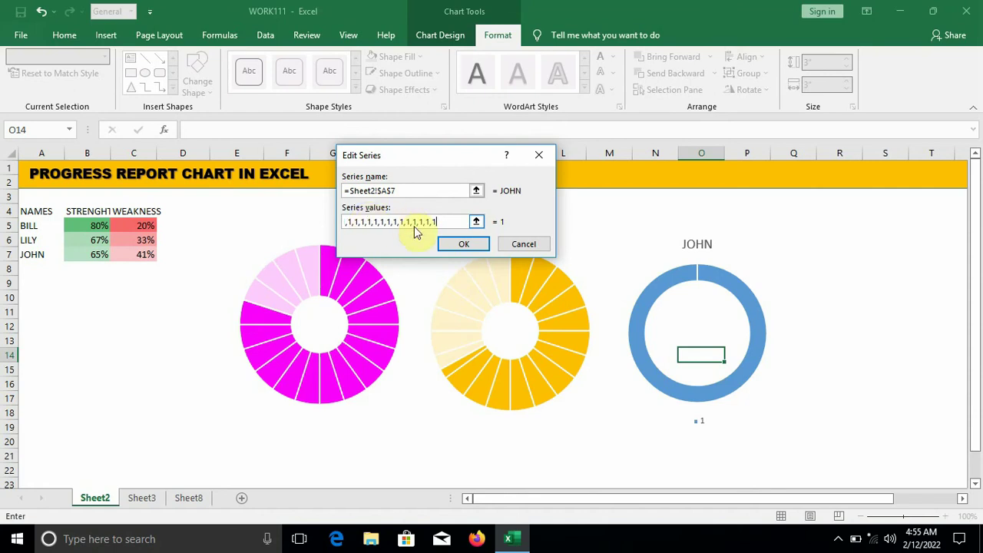
{"action": "left_click", "coordinate": [461, 244]}
{"action": "left_click", "coordinate": [563, 301]}
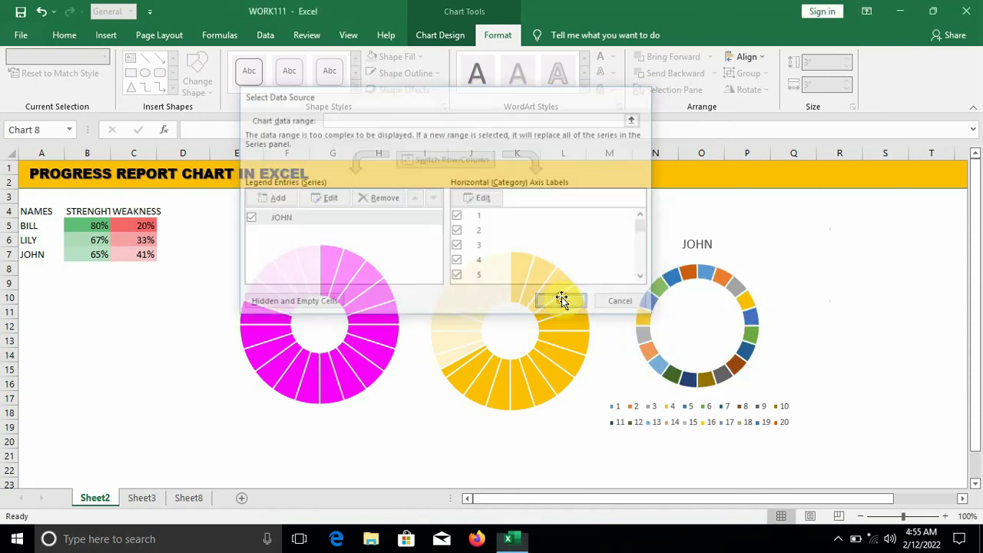
- Remove the chart title and legend from the JOHN doughnut
{"action": "left_click", "coordinate": [820, 238]}
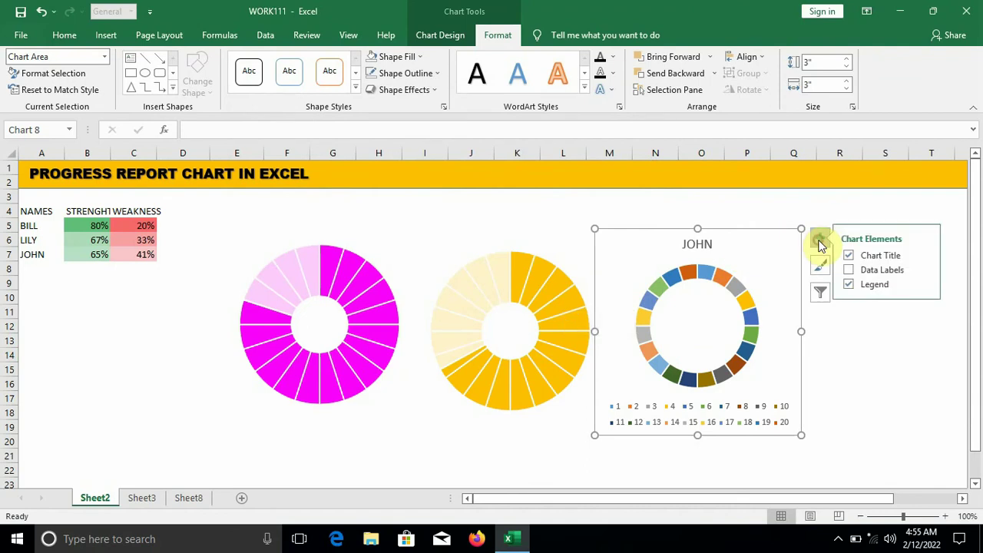
{"action": "left_click", "coordinate": [856, 256]}
{"action": "left_click", "coordinate": [856, 284]}
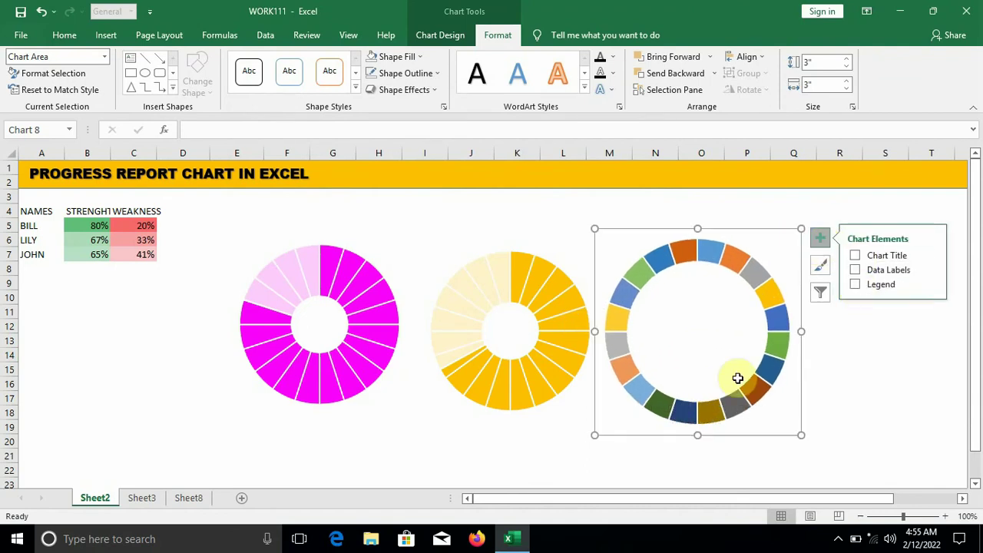
- Set the JOHN series' doughnut hole size to 35%
{"action": "right_click", "coordinate": [772, 367]}
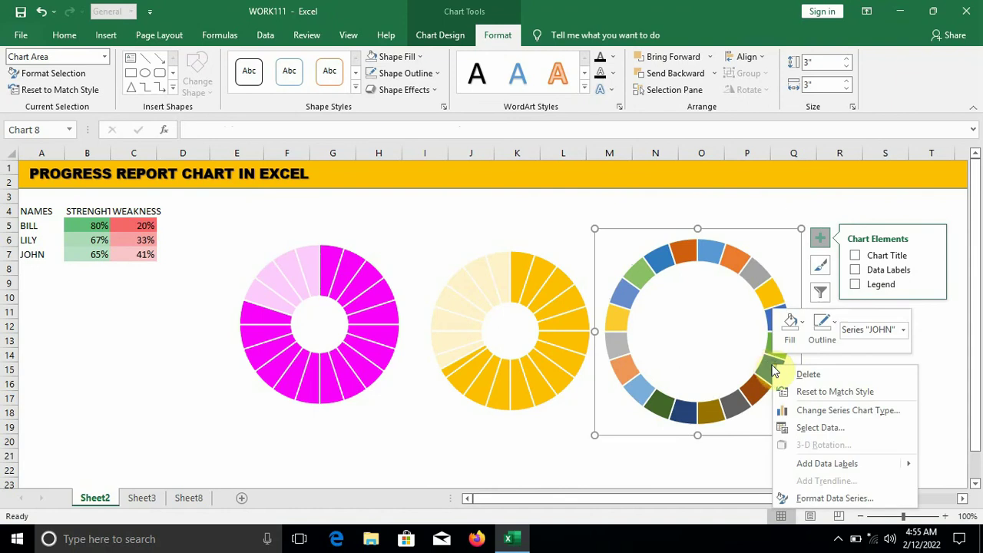
{"action": "left_click", "coordinate": [836, 500]}
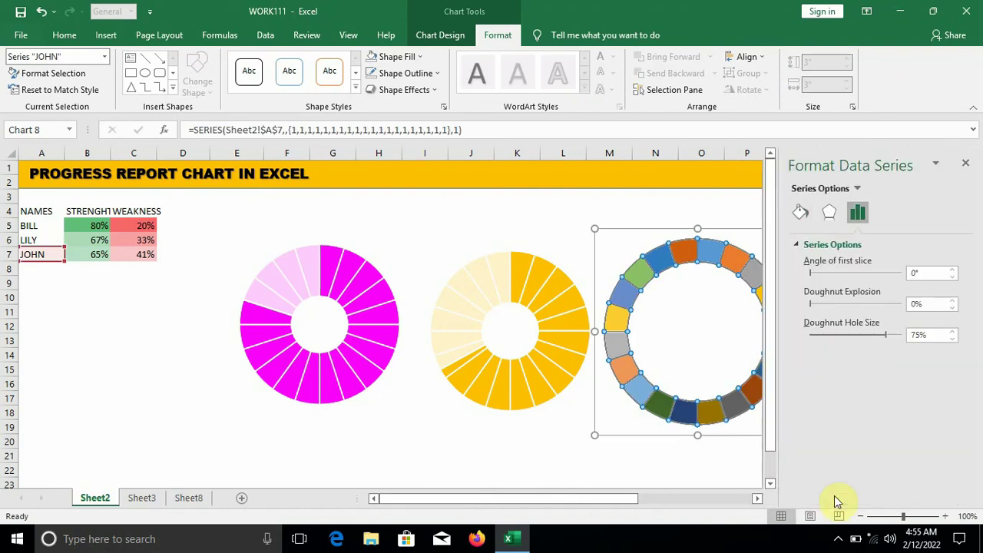
{"action": "double_click", "coordinate": [932, 336]}
{"action": "type", "text": "35"}
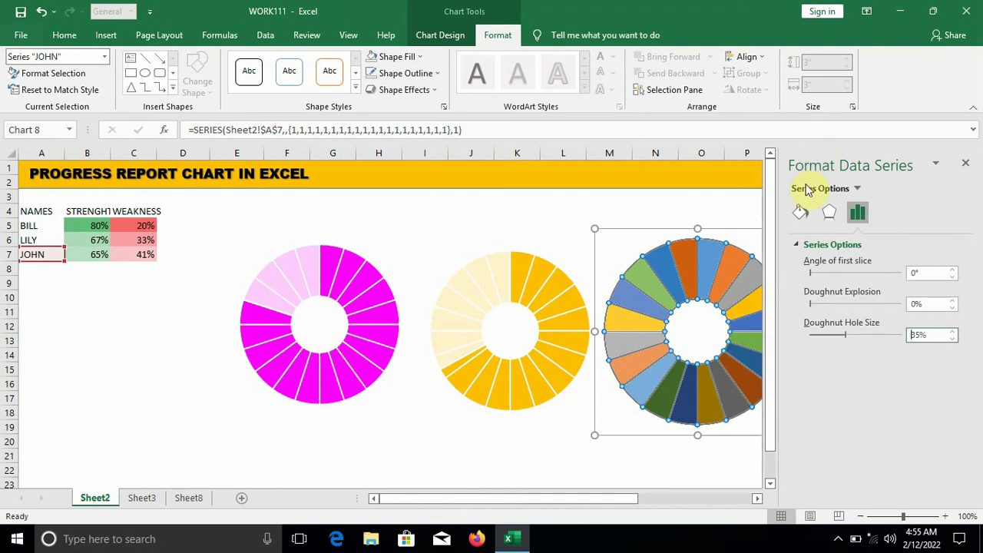
- Fill all twenty doughnut slices with violet
{"action": "left_click", "coordinate": [798, 213]}
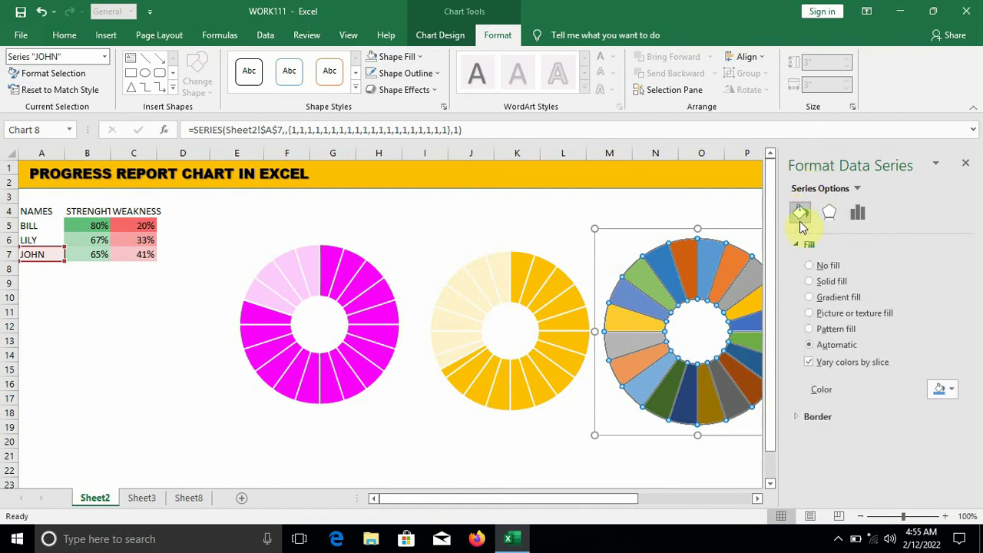
{"action": "left_click", "coordinate": [952, 391]}
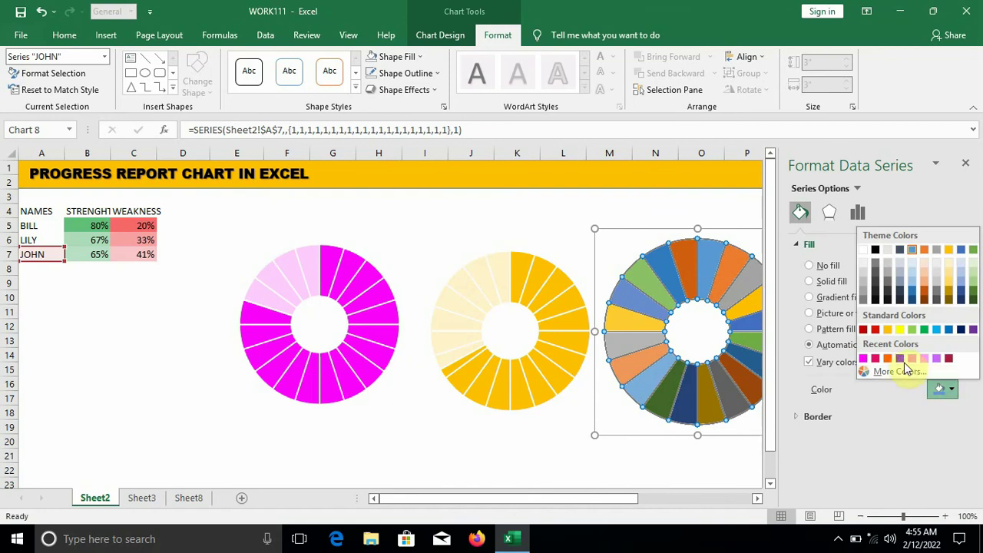
{"action": "left_click", "coordinate": [937, 358]}
{"action": "left_click", "coordinate": [853, 384]}
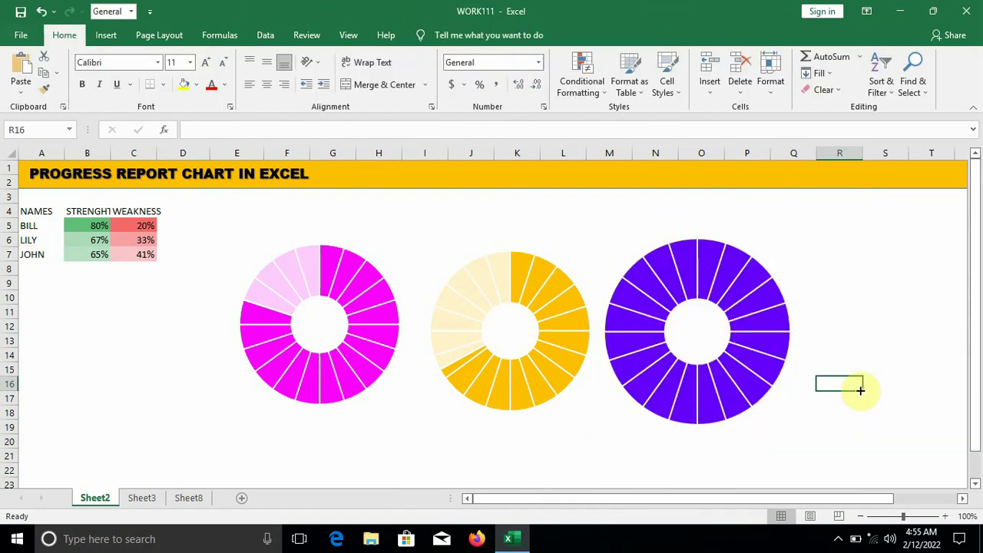
- Add a second series to the JOHN chart using values from B7:C7
{"action": "right_click", "coordinate": [745, 294]}
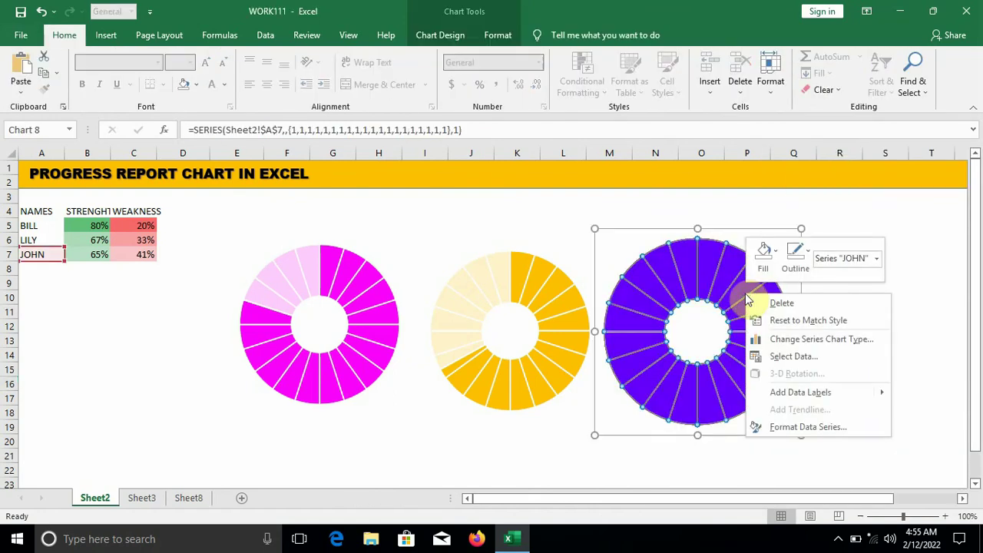
{"action": "left_click", "coordinate": [791, 356]}
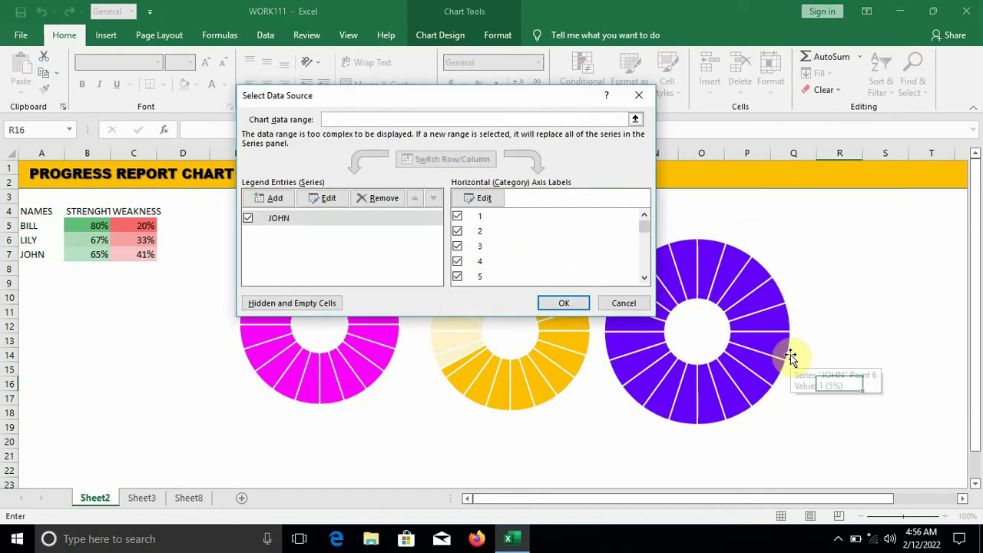
{"action": "left_click", "coordinate": [277, 198]}
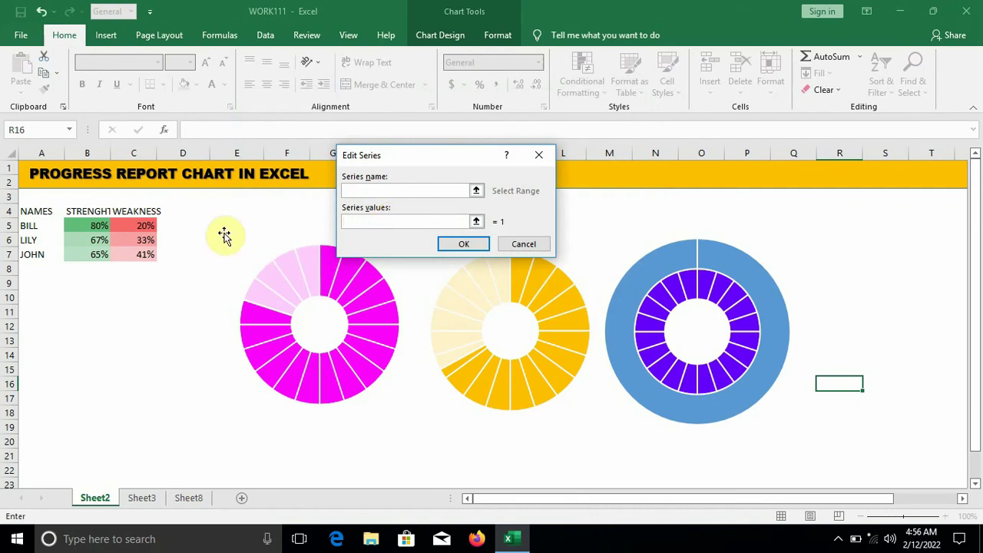
{"action": "left_click_drag", "start_coordinate": [90, 255], "coordinate": [137, 257]}
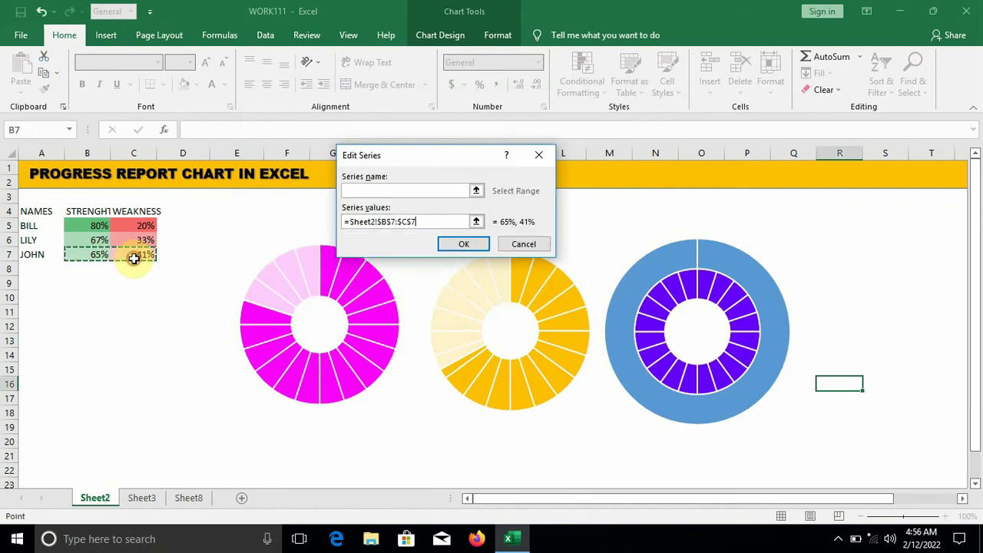
{"action": "left_click", "coordinate": [465, 243]}
{"action": "left_click", "coordinate": [576, 305]}
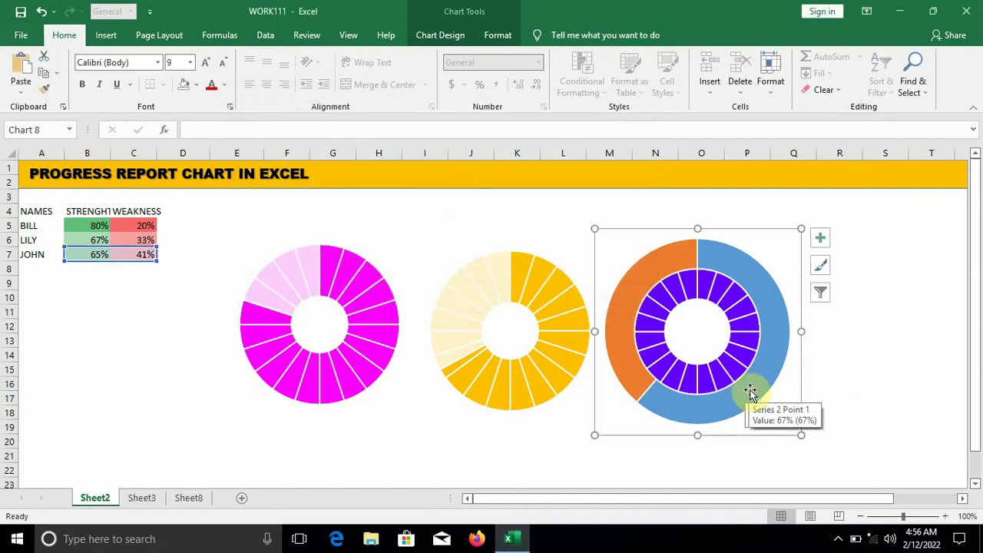
- Change Series2 to a doughnut on the secondary axis
{"action": "right_click", "coordinate": [750, 392]}
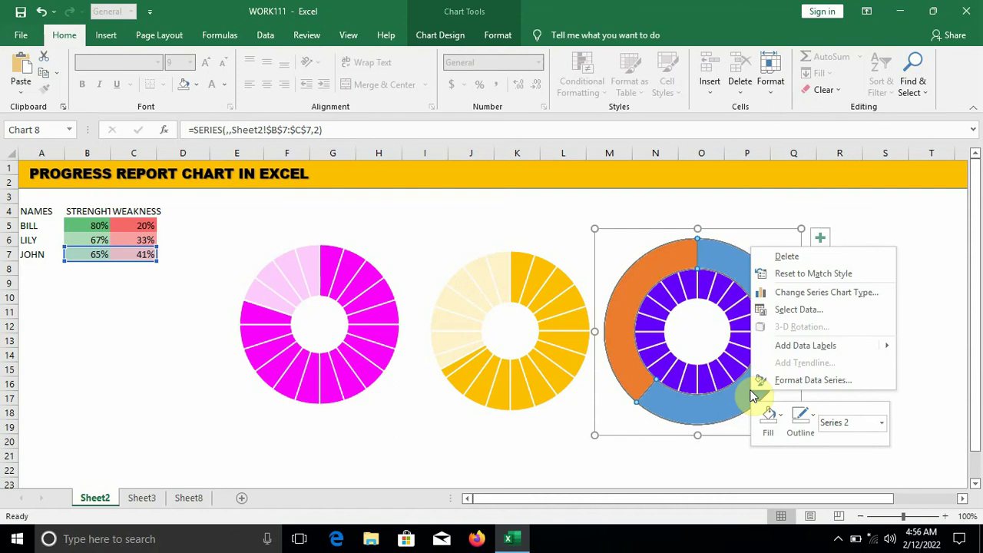
{"action": "left_click", "coordinate": [776, 292]}
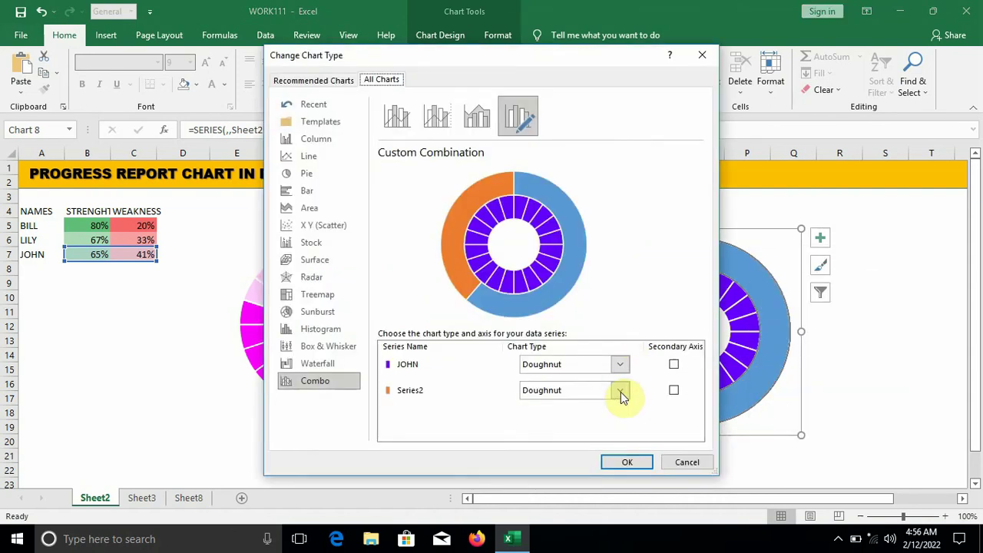
{"action": "left_click", "coordinate": [621, 464]}
{"action": "double_click", "coordinate": [743, 372]}
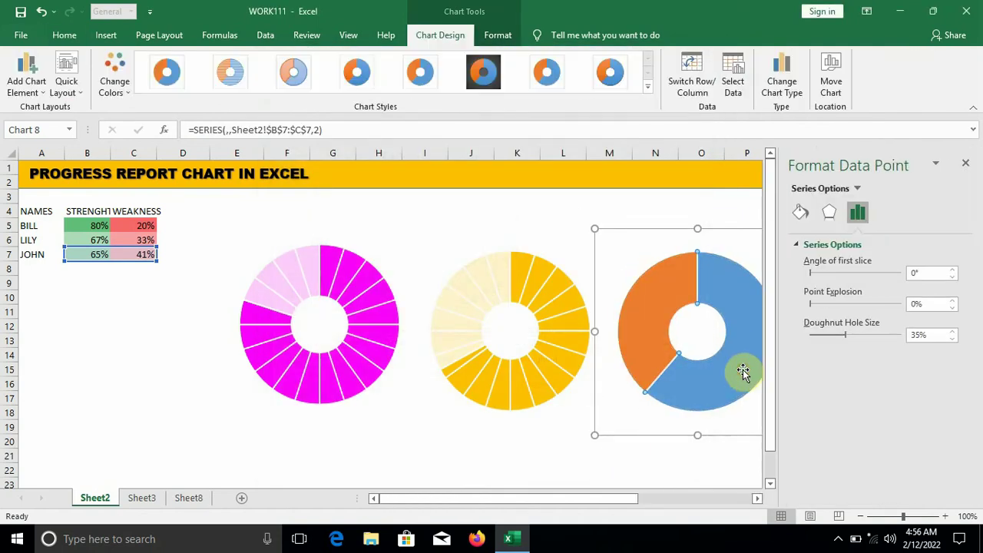
- Give the blue overlay portion no fill and the orange portion a white fill with 20% transparency
{"action": "left_click", "coordinate": [801, 214]}
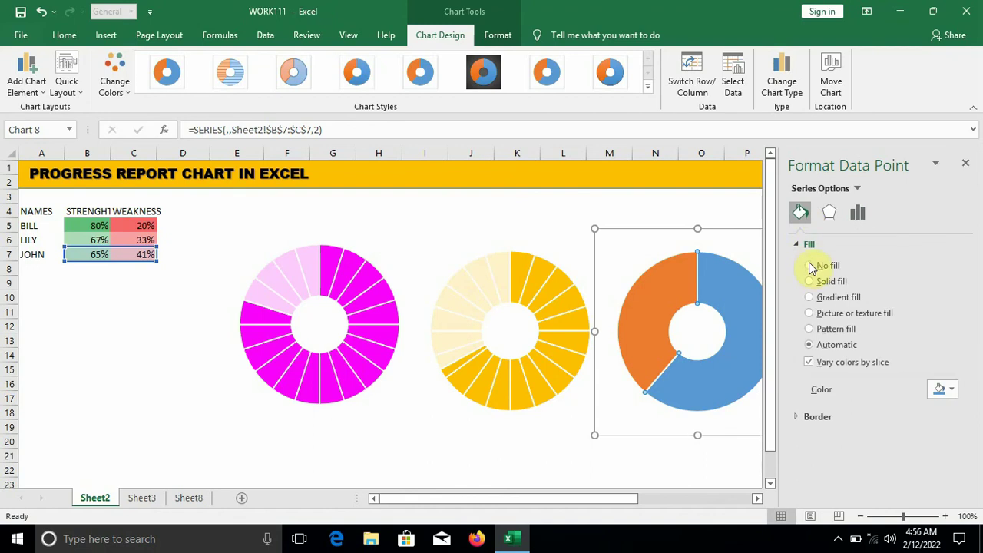
{"action": "left_click", "coordinate": [811, 267]}
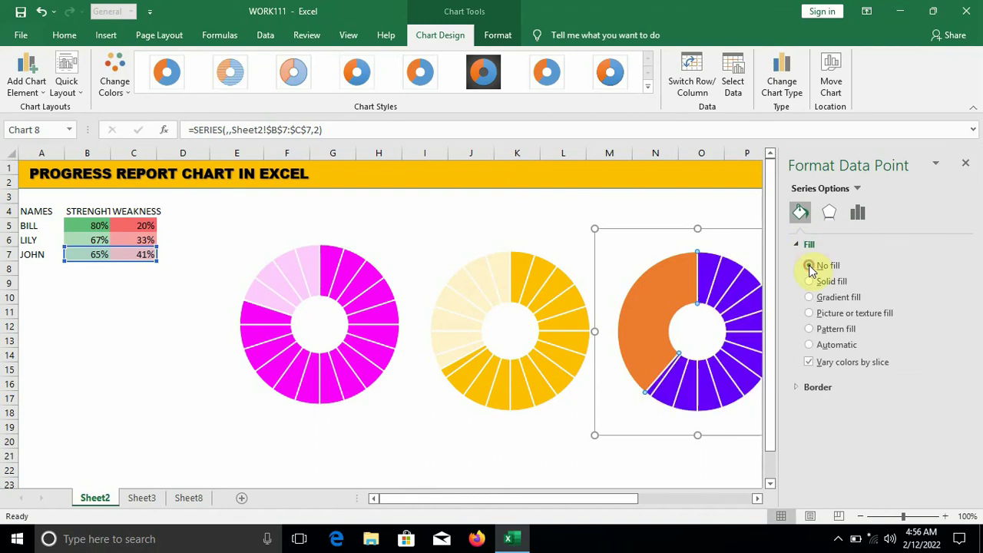
{"action": "left_click", "coordinate": [650, 333]}
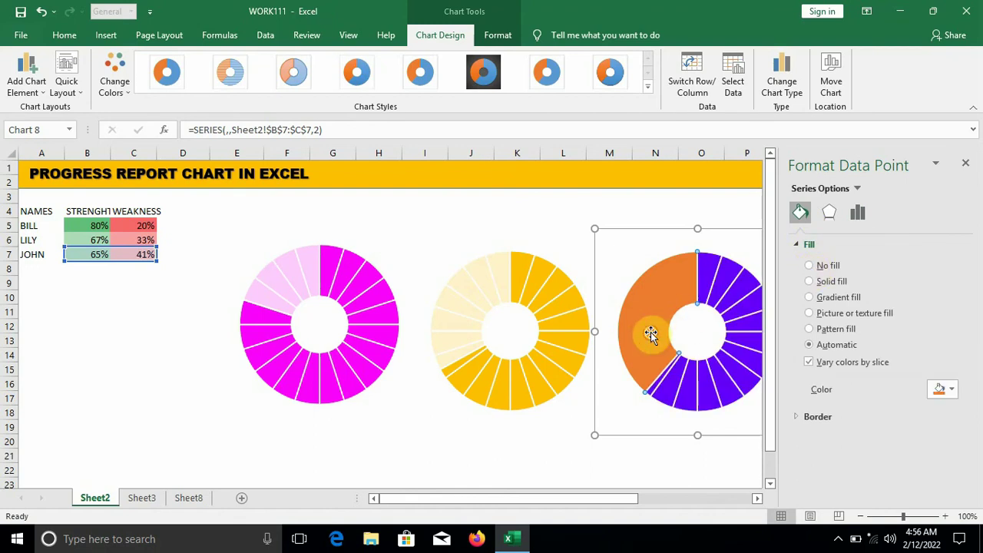
{"action": "left_click", "coordinate": [945, 389]}
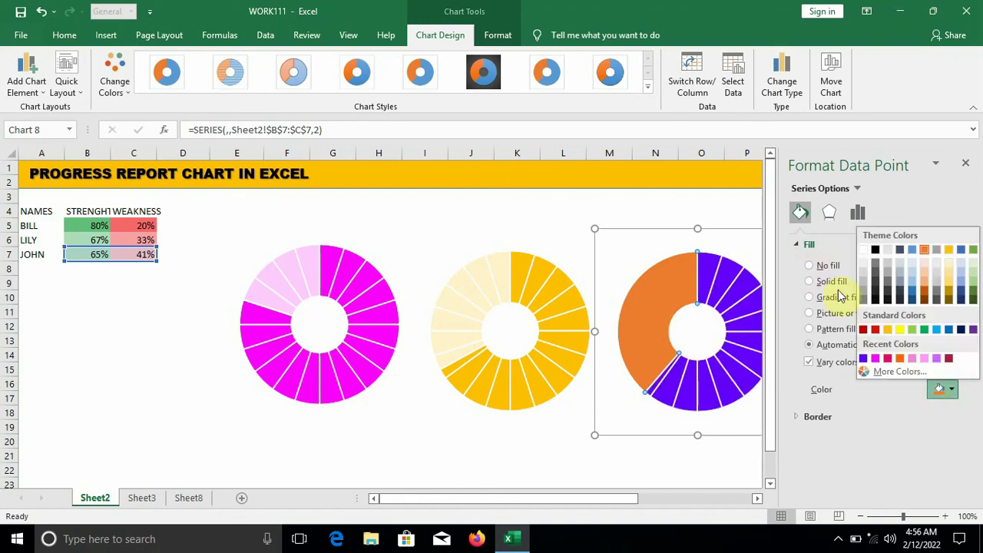
{"action": "left_click", "coordinate": [863, 250]}
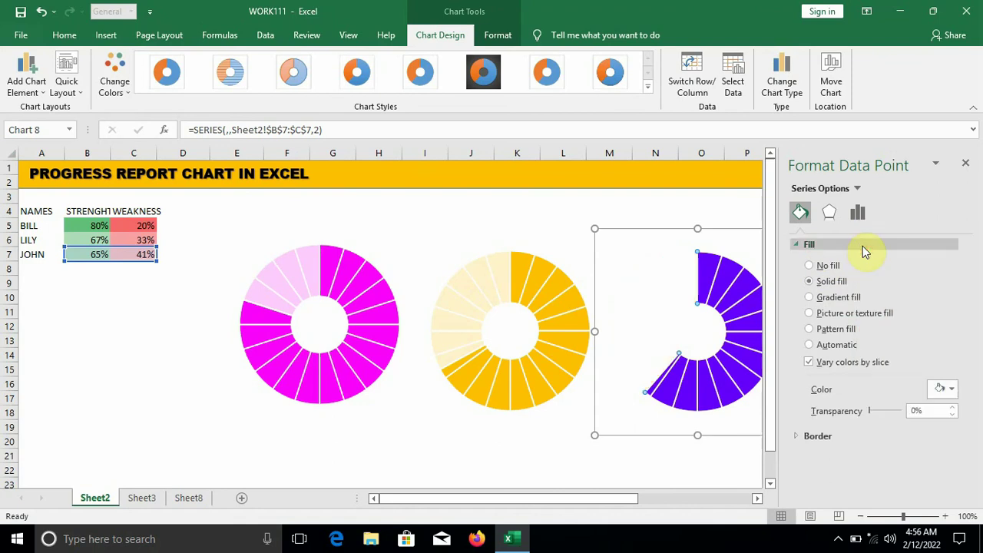
{"action": "left_click", "coordinate": [928, 410]}
{"action": "type", "text": "20"}
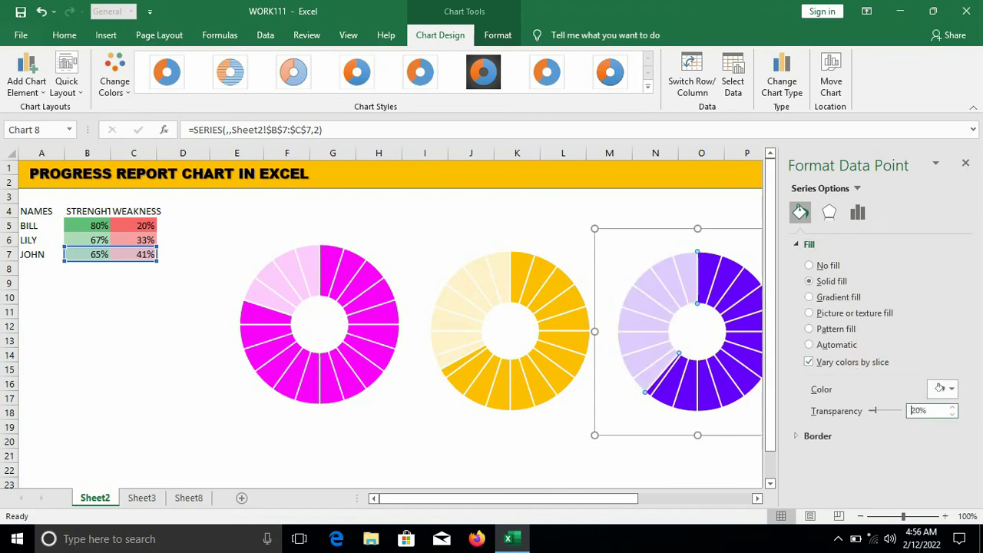
{"action": "left_click", "coordinate": [966, 163]}
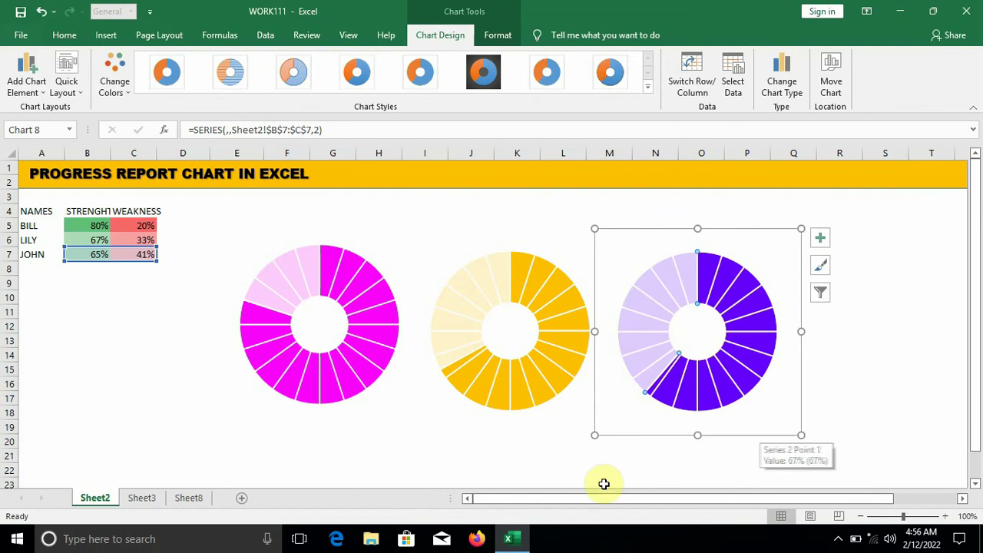
{"action": "left_click", "coordinate": [576, 461]}
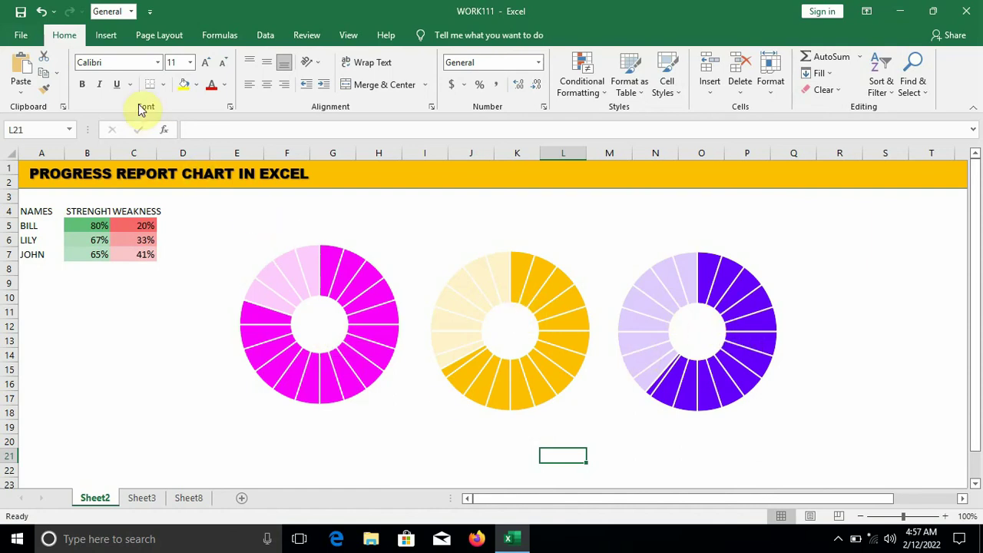
- Draw a text box below the magenta doughnut and link it to cell B5
{"action": "left_click", "coordinate": [100, 36]}
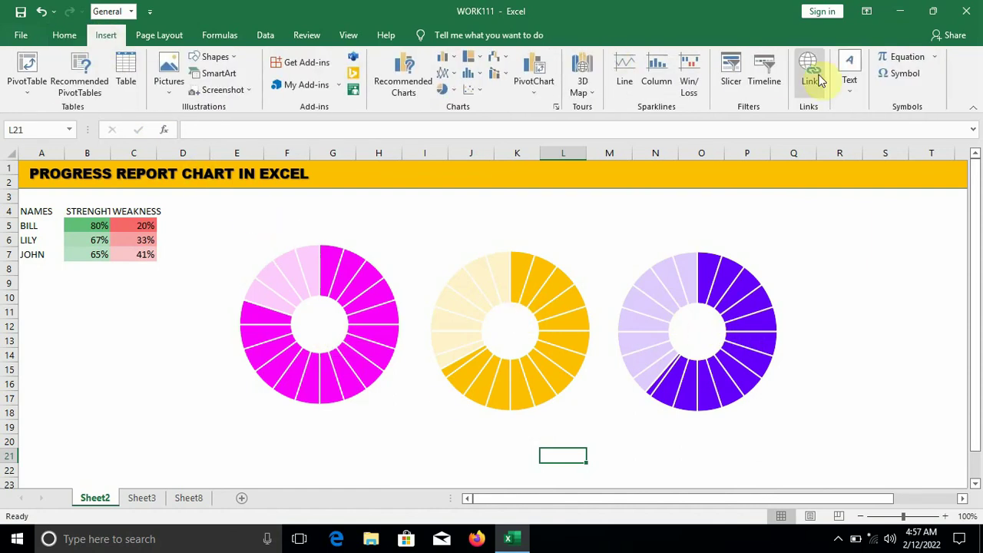
{"action": "left_click", "coordinate": [848, 77]}
{"action": "left_click", "coordinate": [811, 134]}
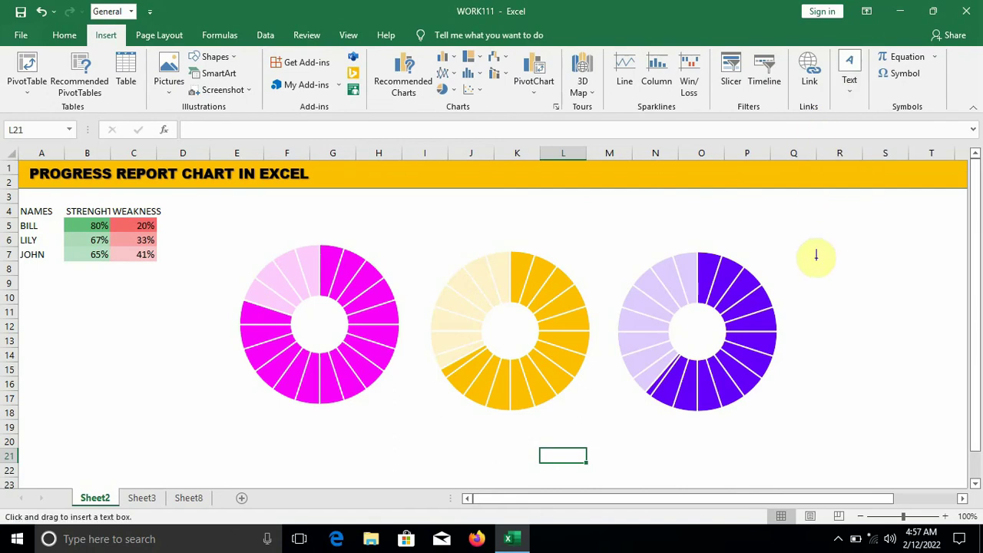
{"action": "left_click_drag", "start_coordinate": [300, 422], "coordinate": [353, 440]}
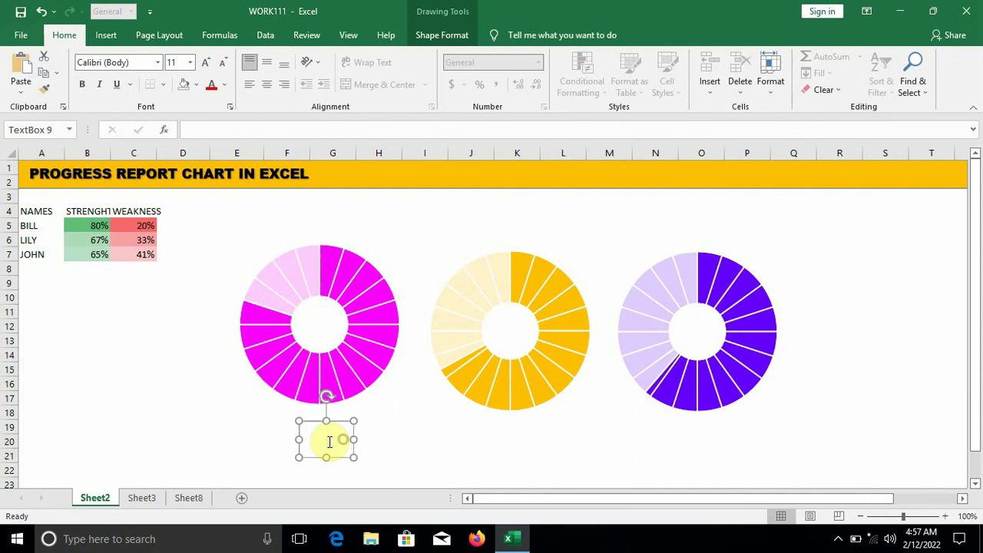
{"action": "left_click", "coordinate": [199, 128]}
{"action": "type", "text": "="}
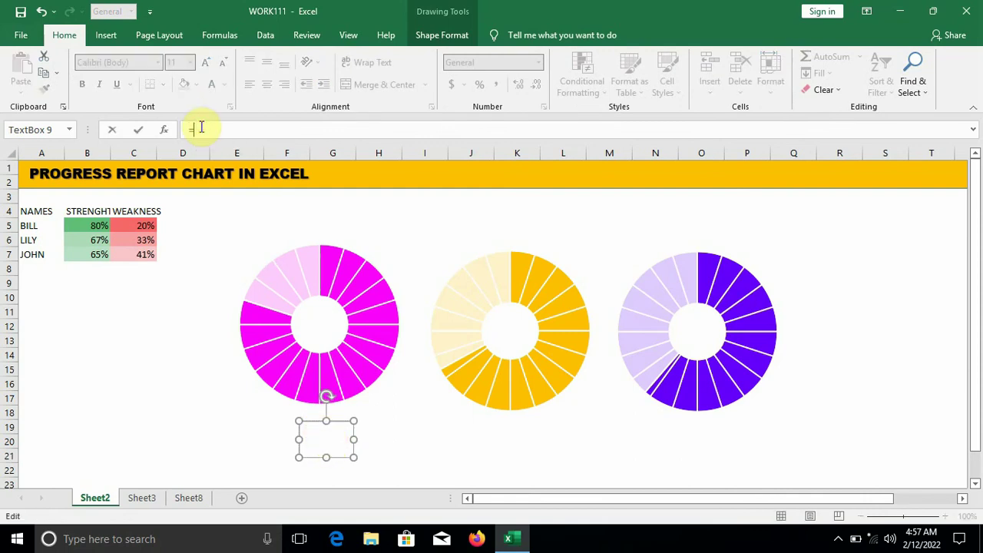
{"action": "key", "text": "Return"}
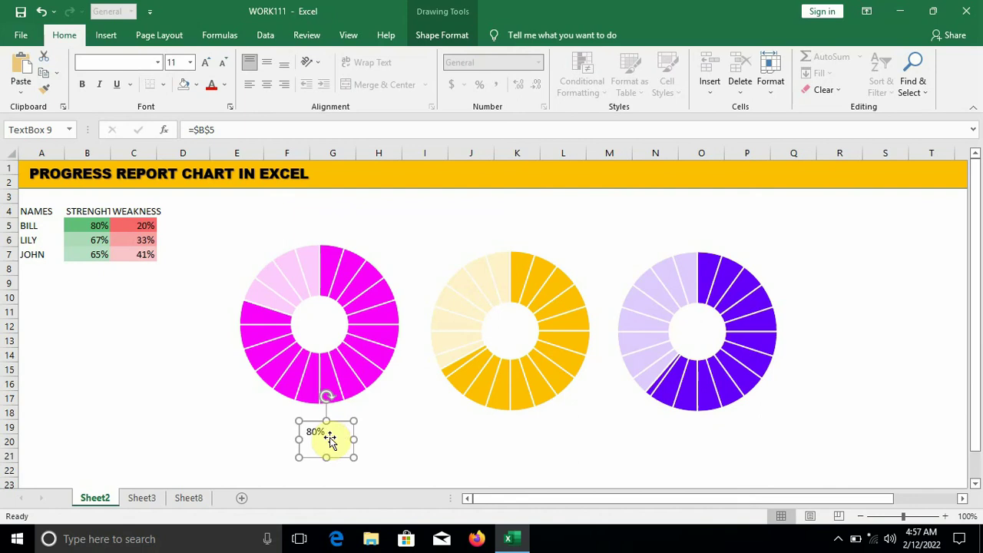
- Format the 80% label as Arial Black, size 24, bold, magenta
{"action": "left_click", "coordinate": [157, 62]}
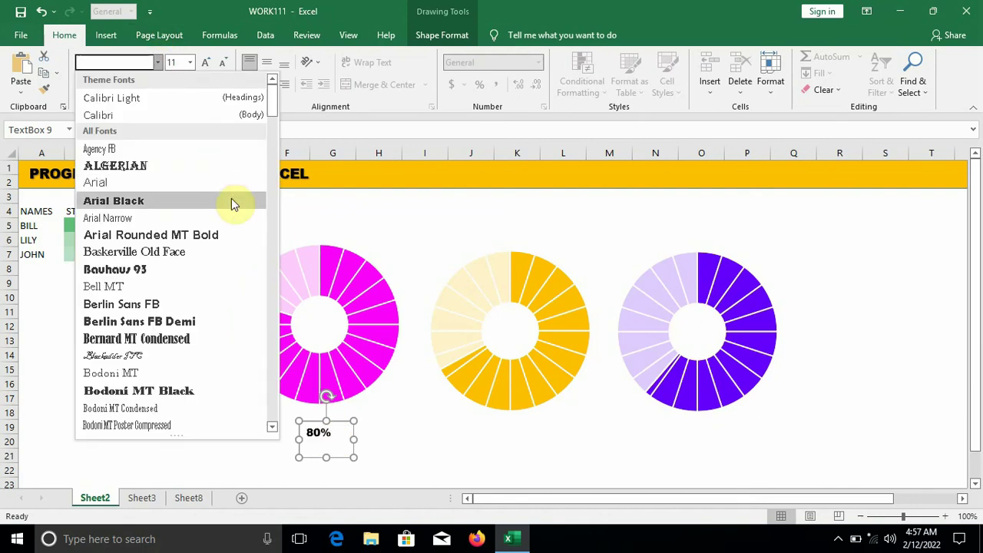
{"action": "left_click", "coordinate": [231, 199]}
{"action": "left_click", "coordinate": [192, 65]}
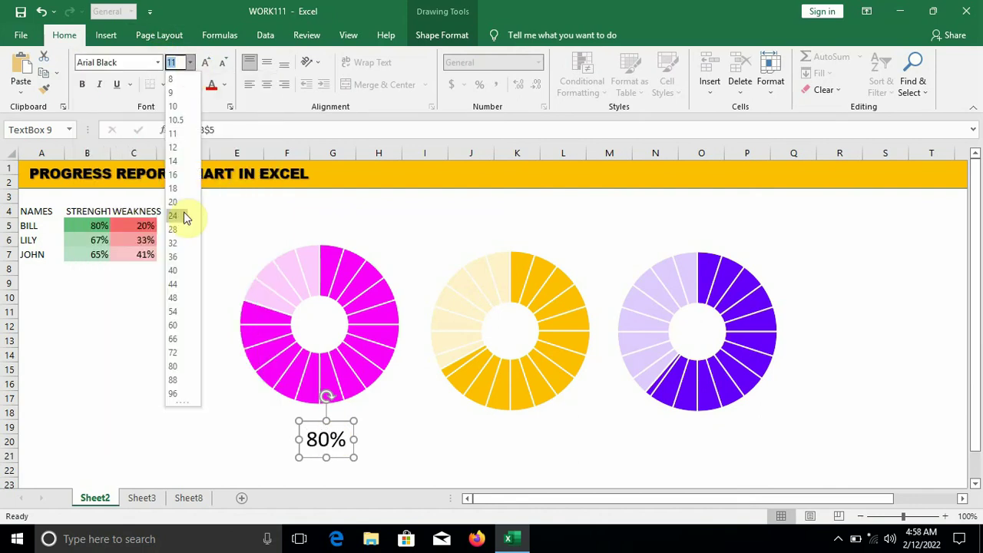
{"action": "left_click", "coordinate": [180, 214]}
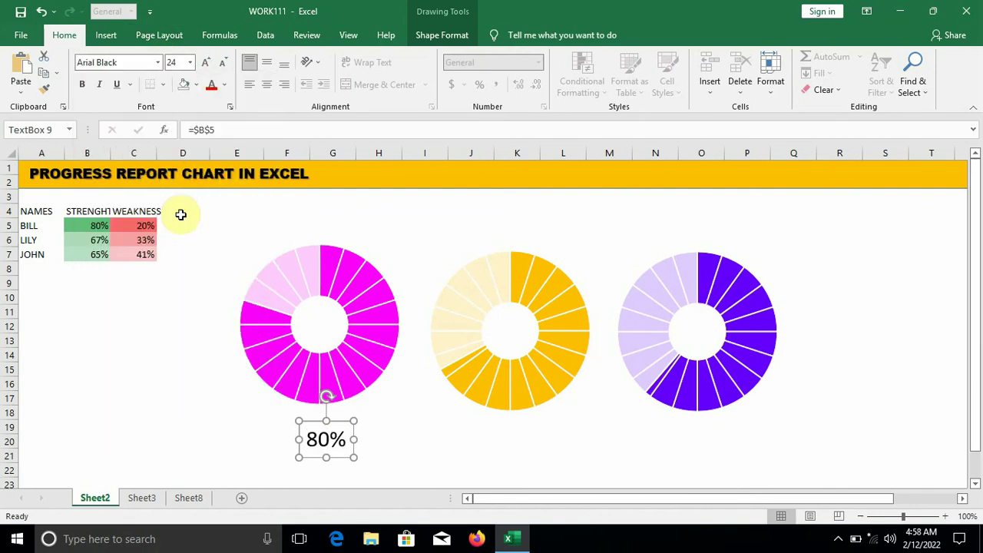
{"action": "left_click", "coordinate": [224, 86]}
{"action": "left_click", "coordinate": [231, 239]}
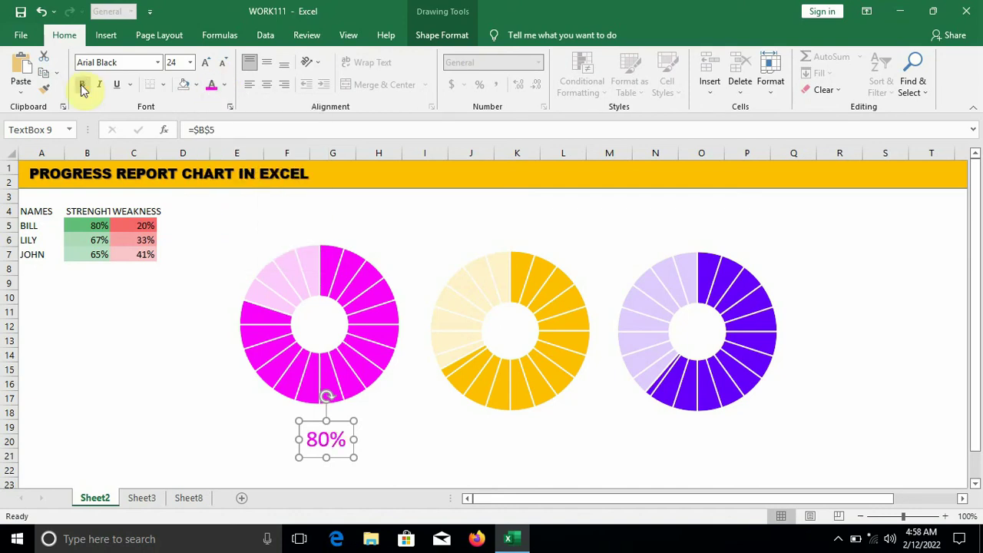
{"action": "left_click", "coordinate": [82, 86]}
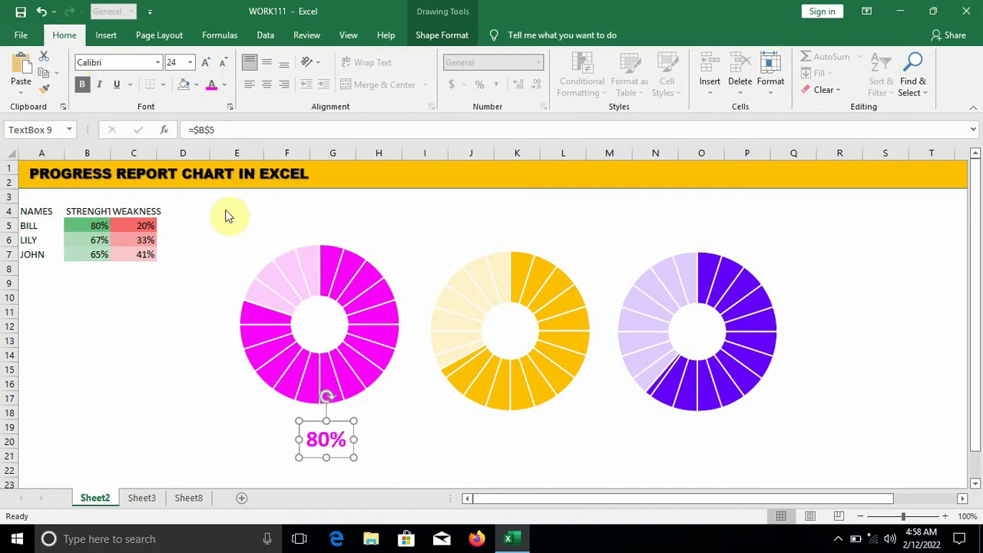
- Remove the label's fill and outline and move it into the magenta ring's centre
{"action": "right_click", "coordinate": [343, 428]}
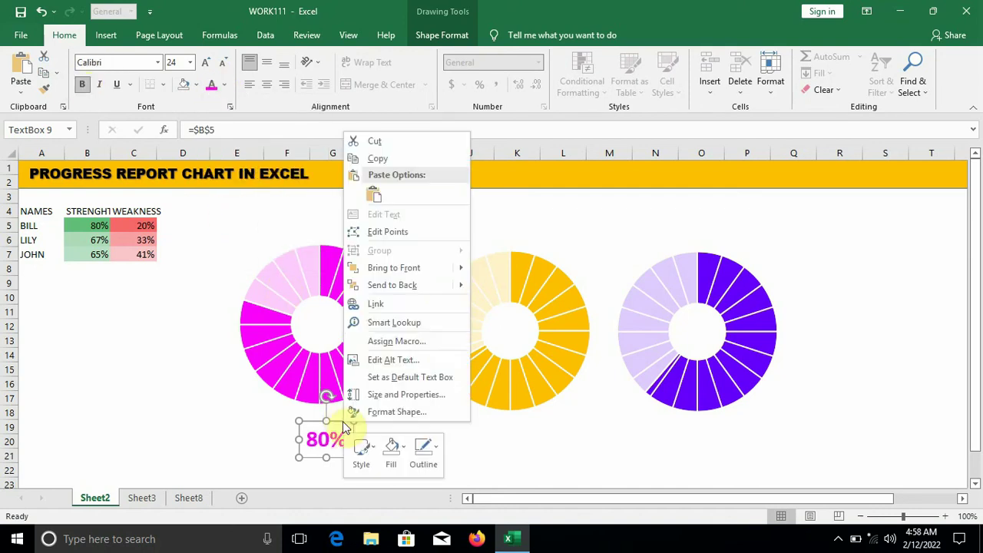
{"action": "left_click", "coordinate": [395, 466]}
{"action": "left_click", "coordinate": [386, 357]}
{"action": "left_click", "coordinate": [423, 452]}
{"action": "left_click", "coordinate": [417, 374]}
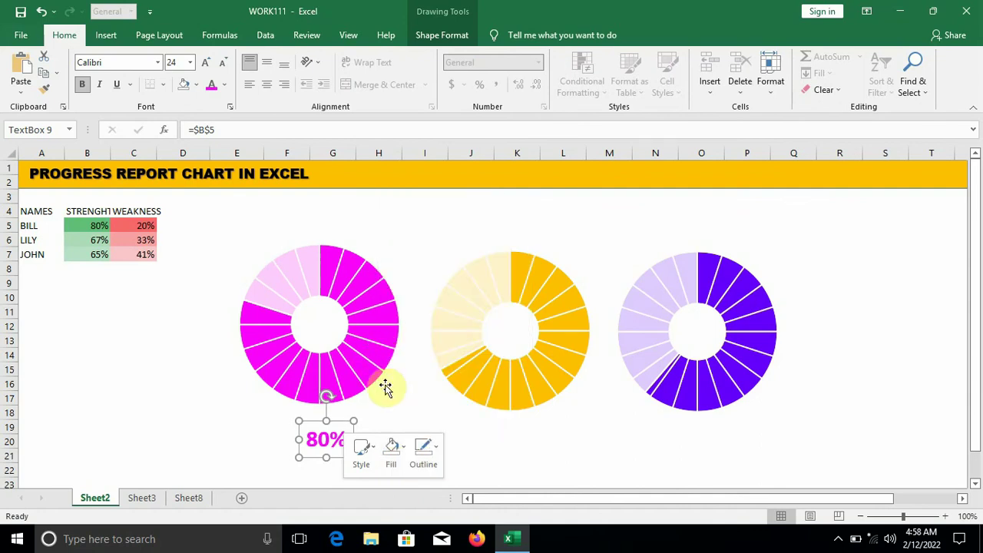
{"action": "left_click", "coordinate": [332, 425]}
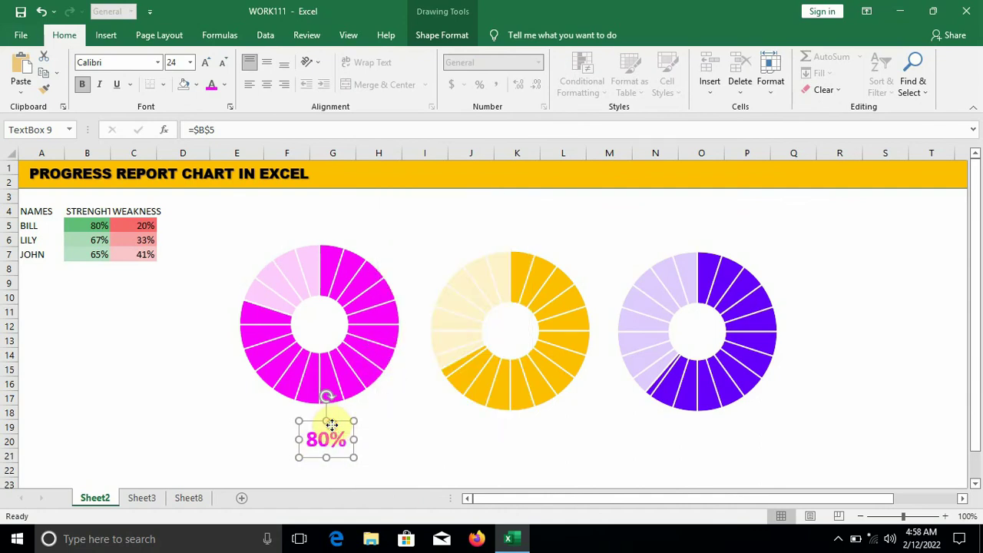
{"action": "left_click_drag", "start_coordinate": [331, 425], "coordinate": [326, 310]}
{"action": "left_click", "coordinate": [425, 434]}
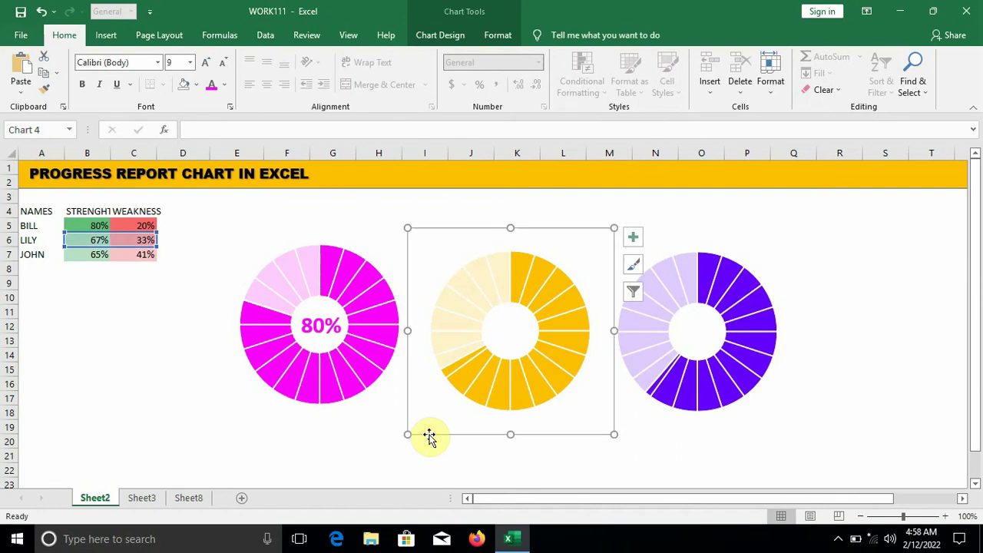
{"action": "left_click", "coordinate": [385, 454]}
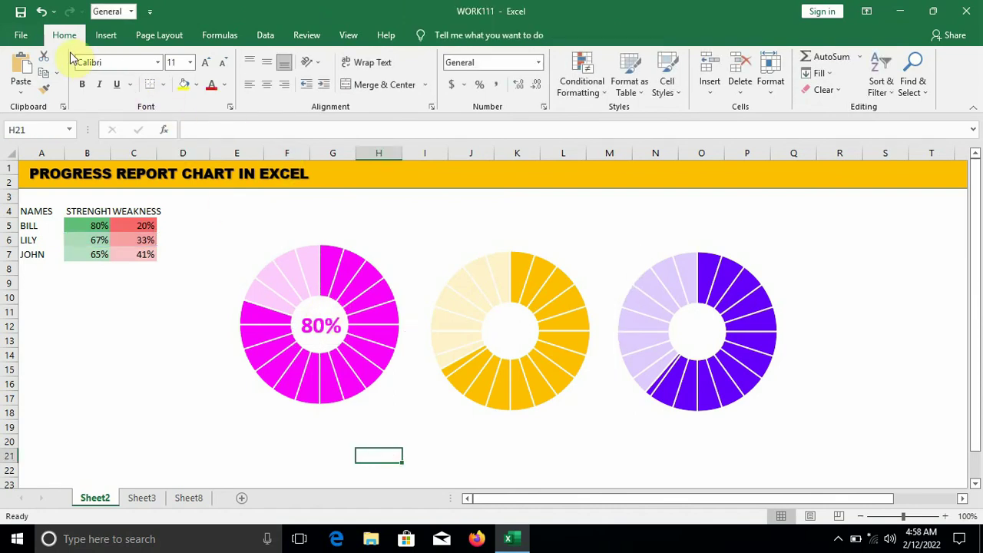
- Draw a text box below the yellow ring and link it to cell B6
{"action": "left_click", "coordinate": [106, 35]}
{"action": "left_click", "coordinate": [850, 73]}
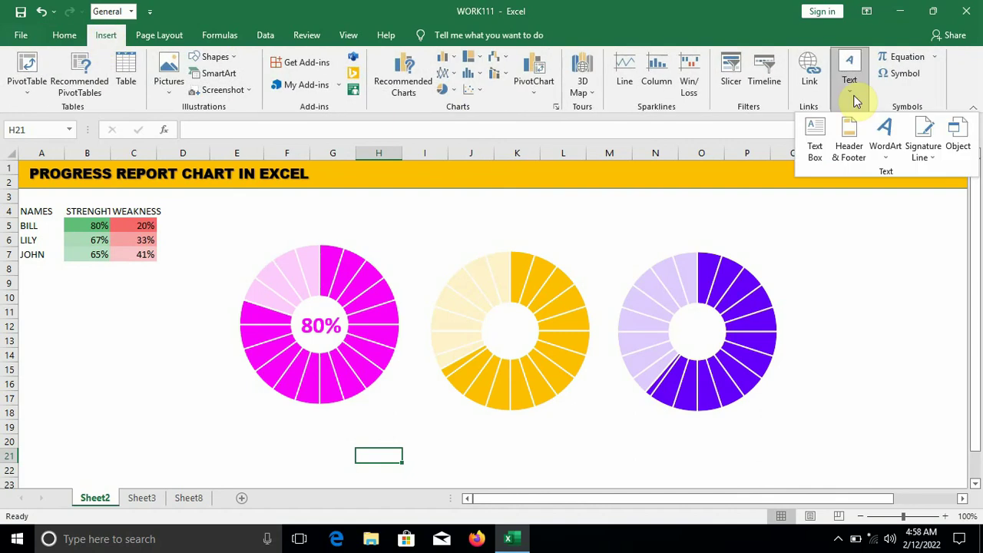
{"action": "left_click", "coordinate": [817, 131]}
{"action": "left_click_drag", "start_coordinate": [498, 427], "coordinate": [550, 461]}
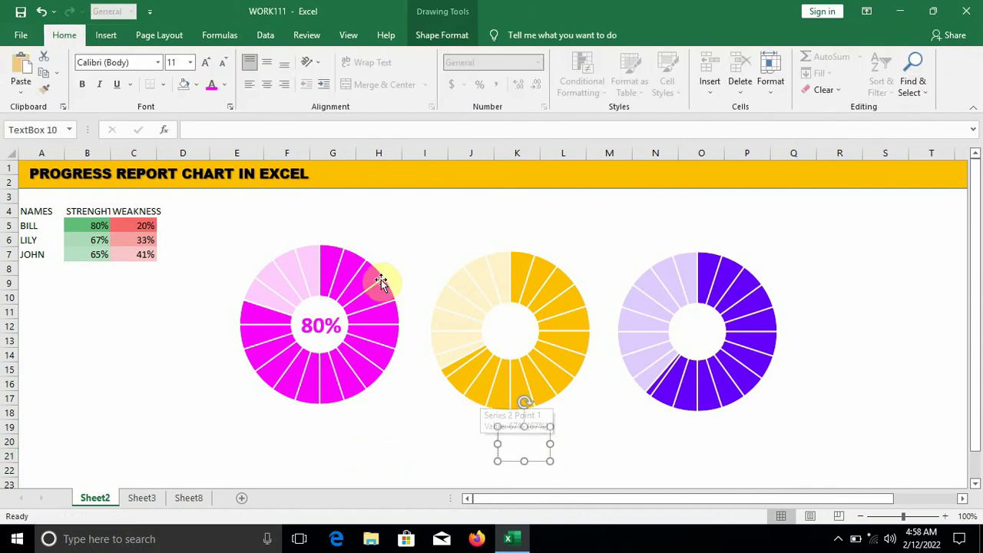
{"action": "left_click", "coordinate": [267, 135]}
{"action": "type", "text": "="}
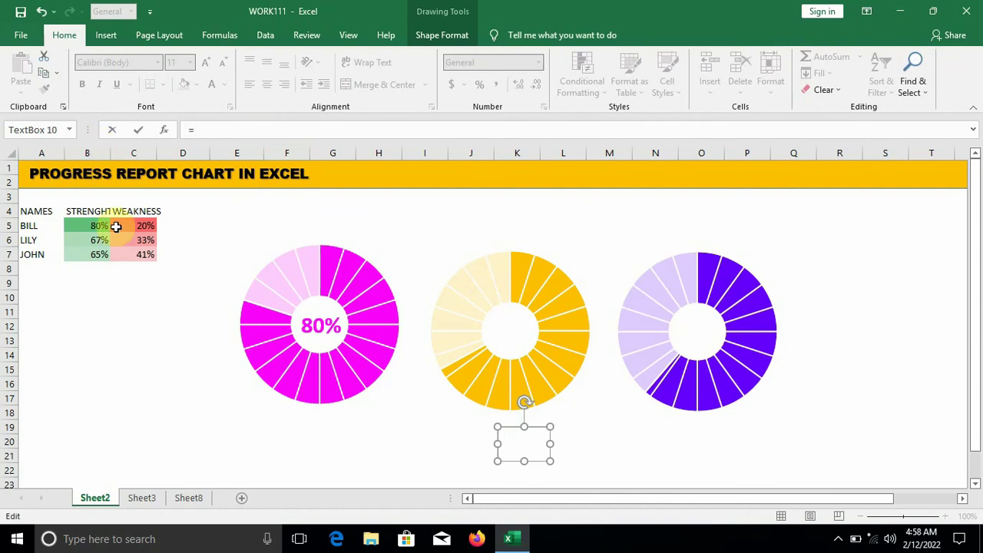
{"action": "left_click", "coordinate": [96, 240]}
{"action": "key", "text": "Return"}
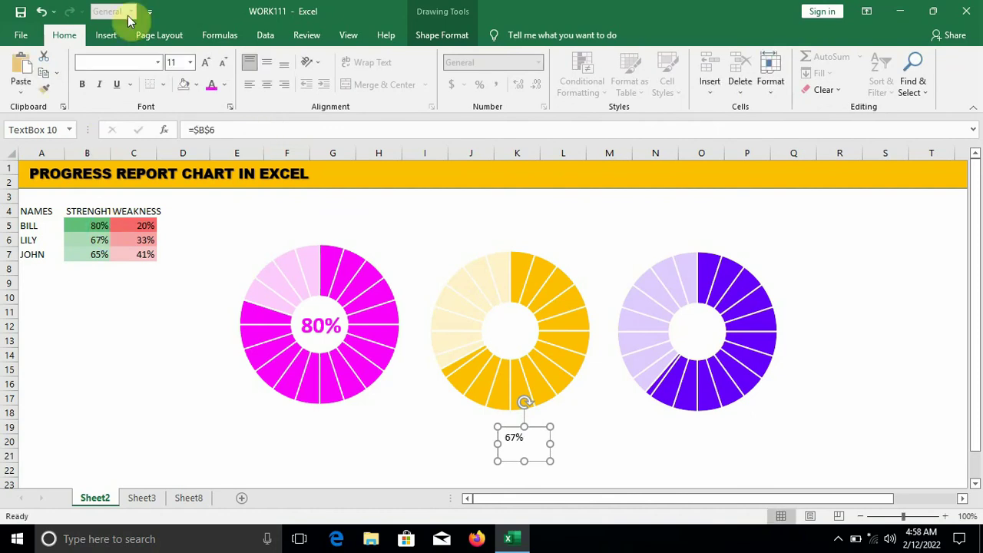
- Centre the 67% label and format it Arial Black, size 24, bold, gold
{"action": "left_click", "coordinate": [264, 63]}
{"action": "left_click", "coordinate": [264, 86]}
{"action": "left_click", "coordinate": [158, 62]}
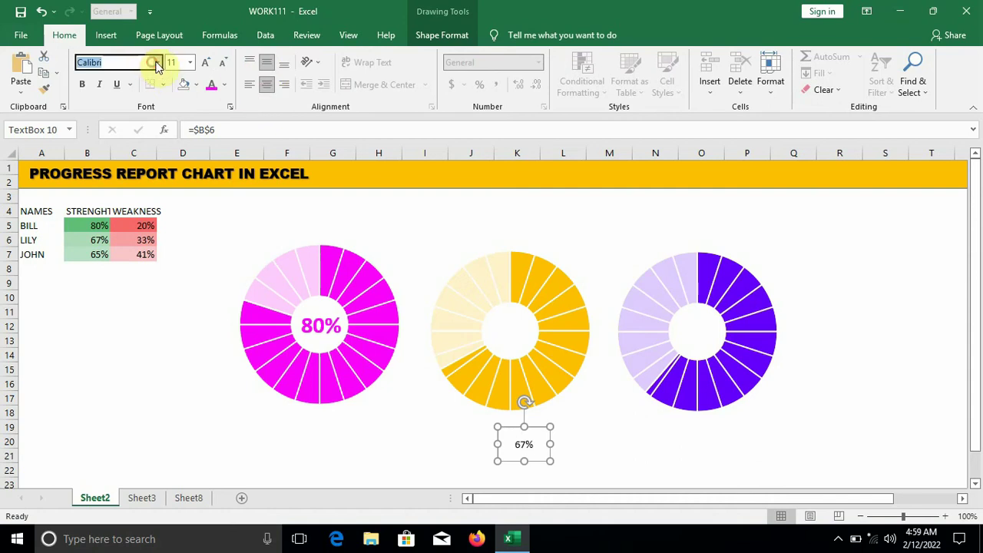
{"action": "left_click", "coordinate": [142, 81]}
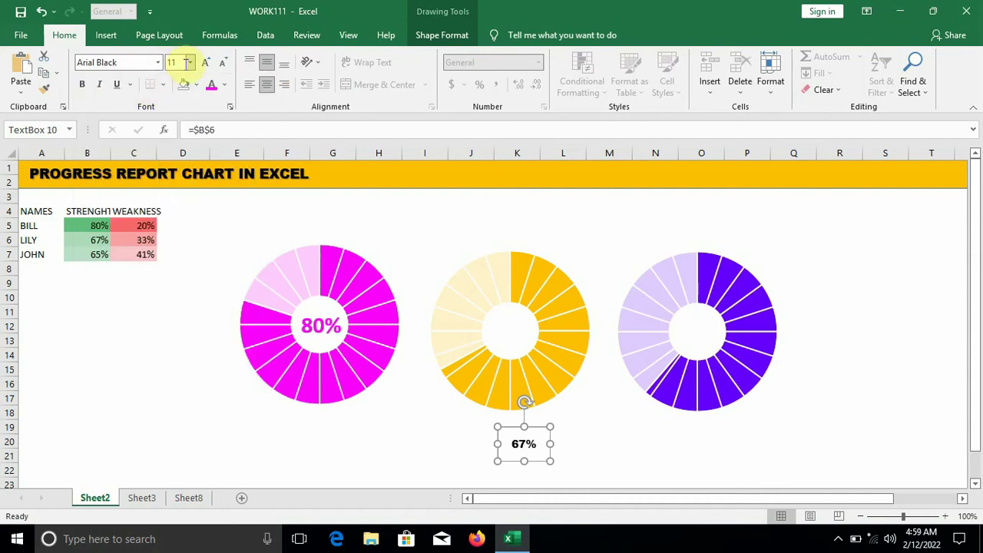
{"action": "left_click", "coordinate": [189, 63]}
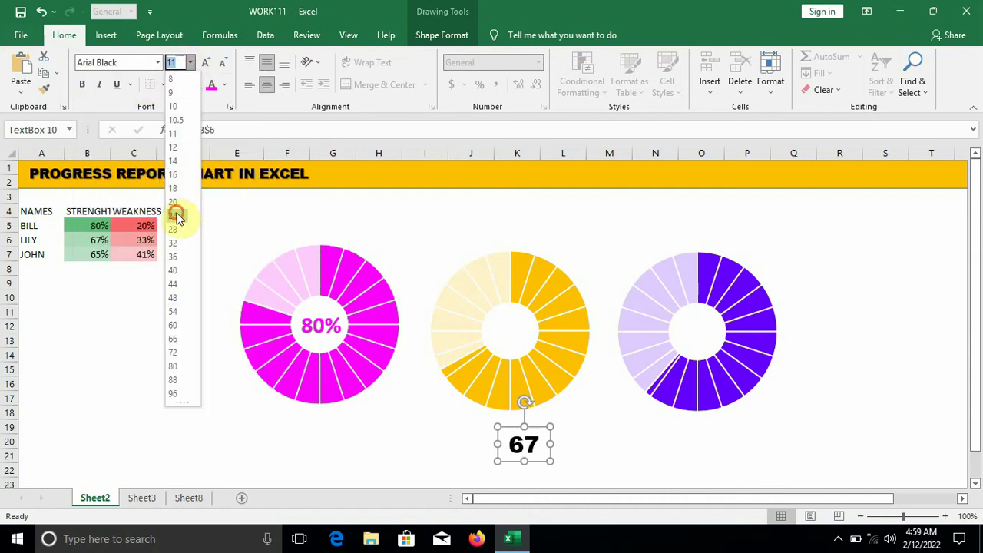
{"action": "left_click", "coordinate": [173, 215]}
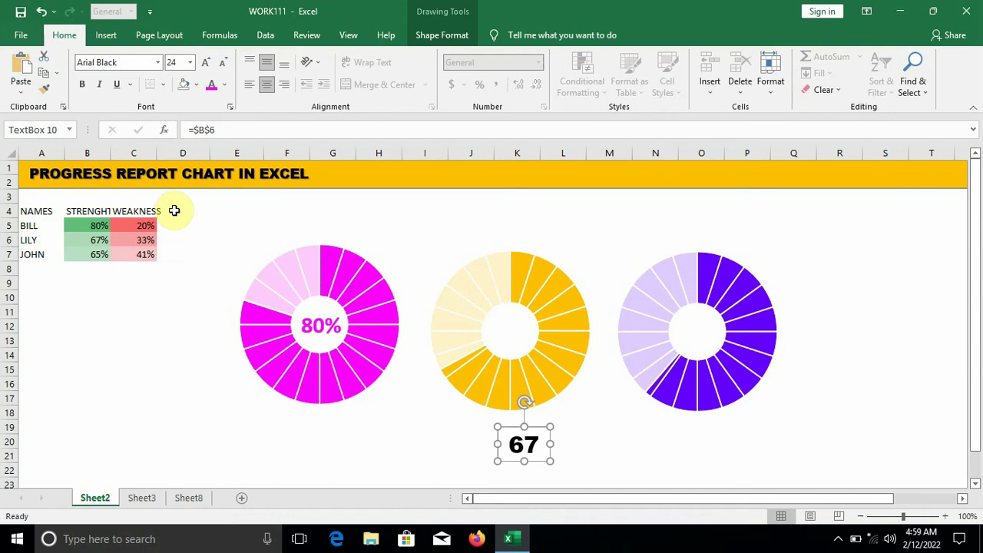
{"action": "left_click", "coordinate": [82, 84]}
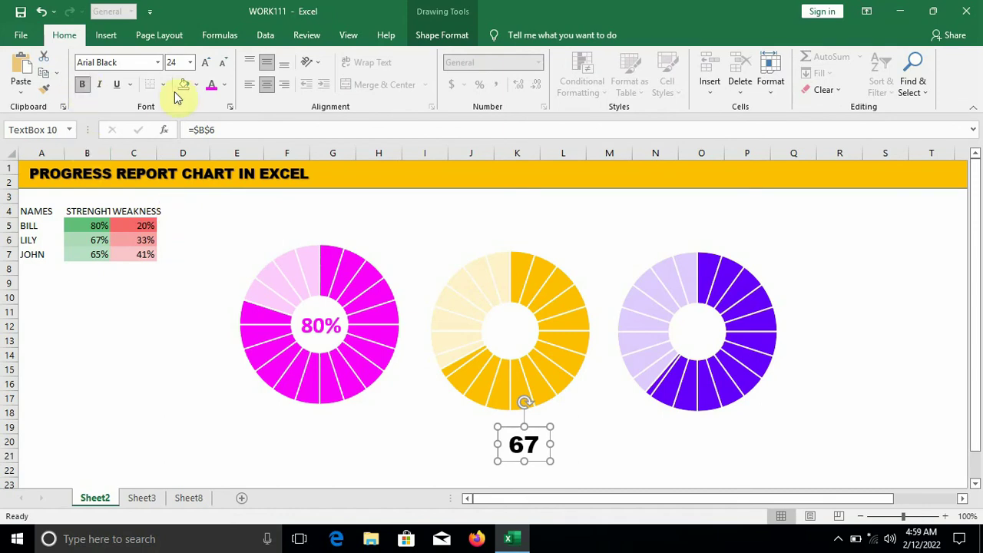
{"action": "left_click", "coordinate": [224, 84]}
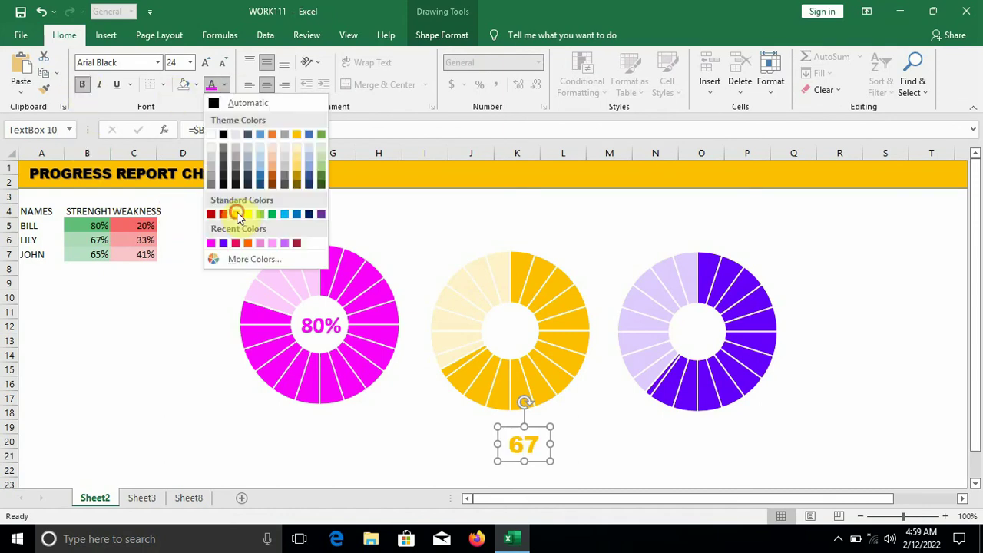
{"action": "left_click", "coordinate": [236, 213]}
- Widen the label box so 67% fits, and remove its fill and outline
{"action": "left_click_drag", "start_coordinate": [550, 461], "coordinate": [569, 465]}
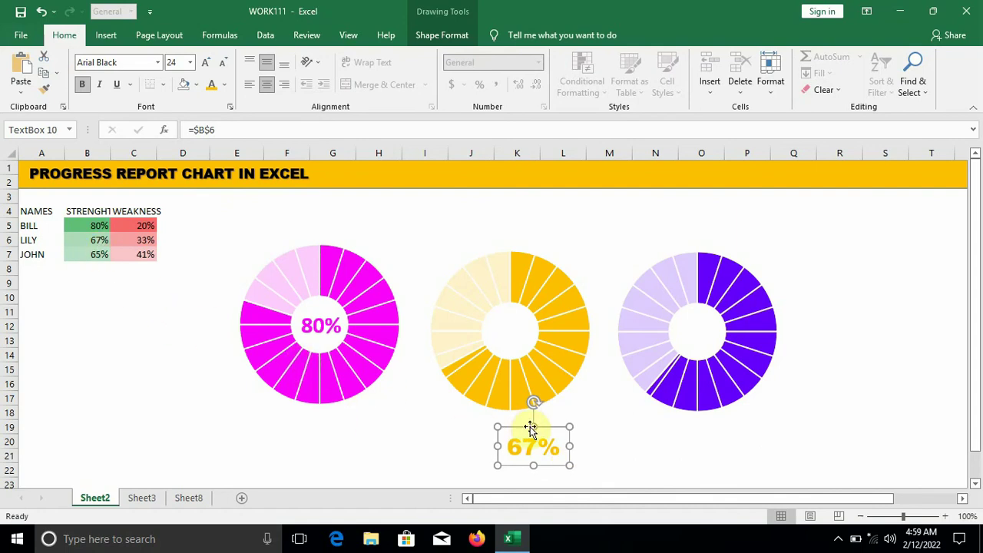
{"action": "right_click", "coordinate": [551, 428]}
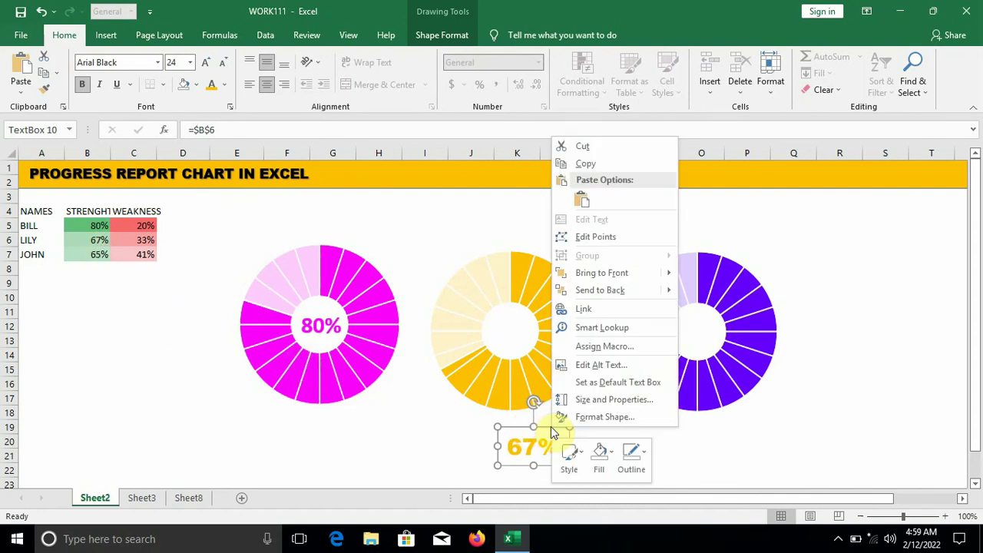
{"action": "left_click", "coordinate": [600, 457]}
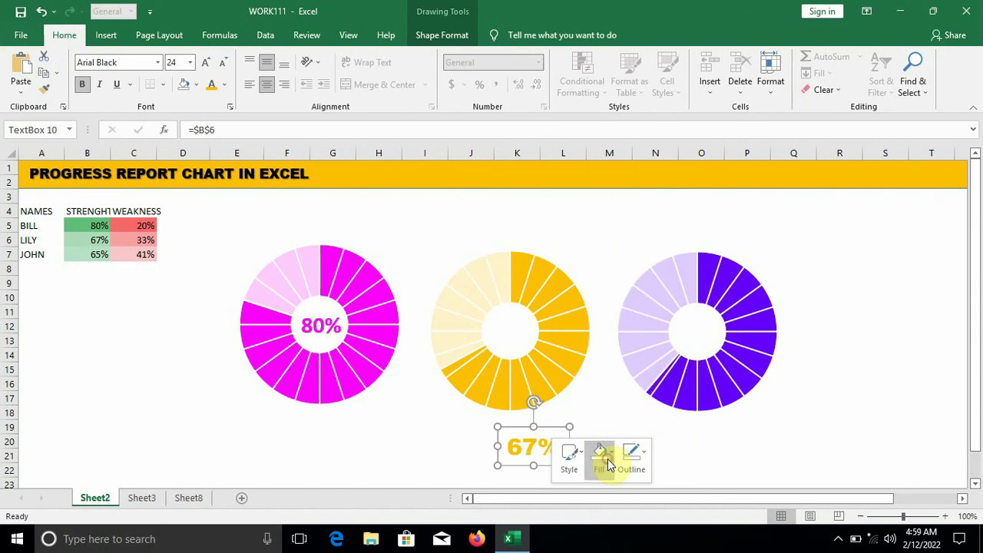
{"action": "left_click", "coordinate": [596, 366]}
{"action": "left_click", "coordinate": [631, 457]}
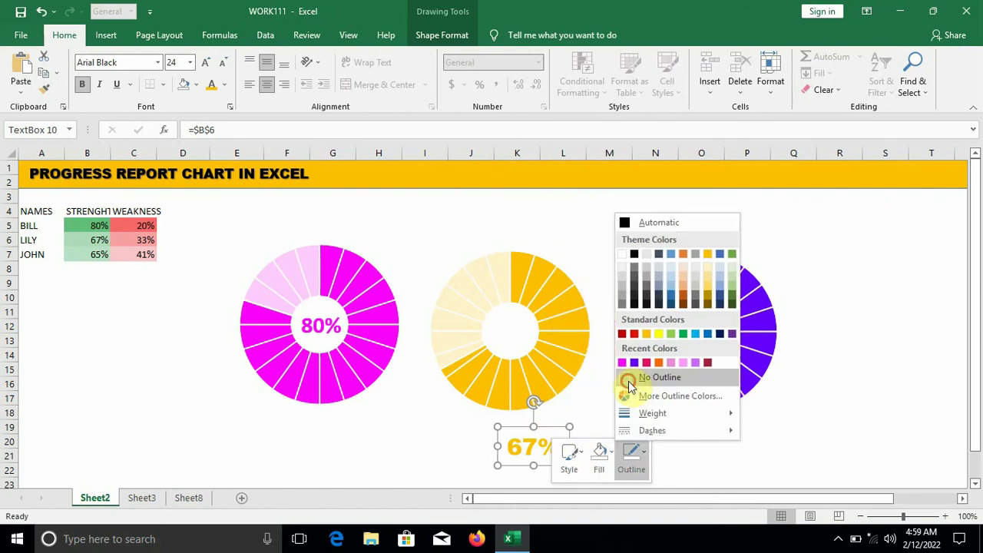
{"action": "left_click", "coordinate": [629, 383]}
- Move the 67% label into the yellow ring's centre
{"action": "left_click_drag", "start_coordinate": [540, 428], "coordinate": [525, 318]}
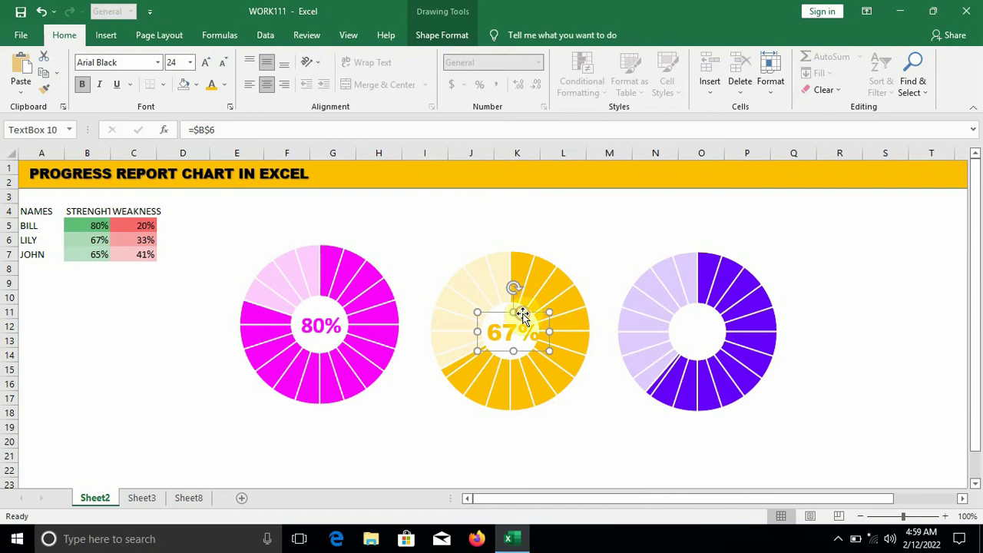
{"action": "left_click", "coordinate": [607, 407]}
{"action": "left_click", "coordinate": [576, 434]}
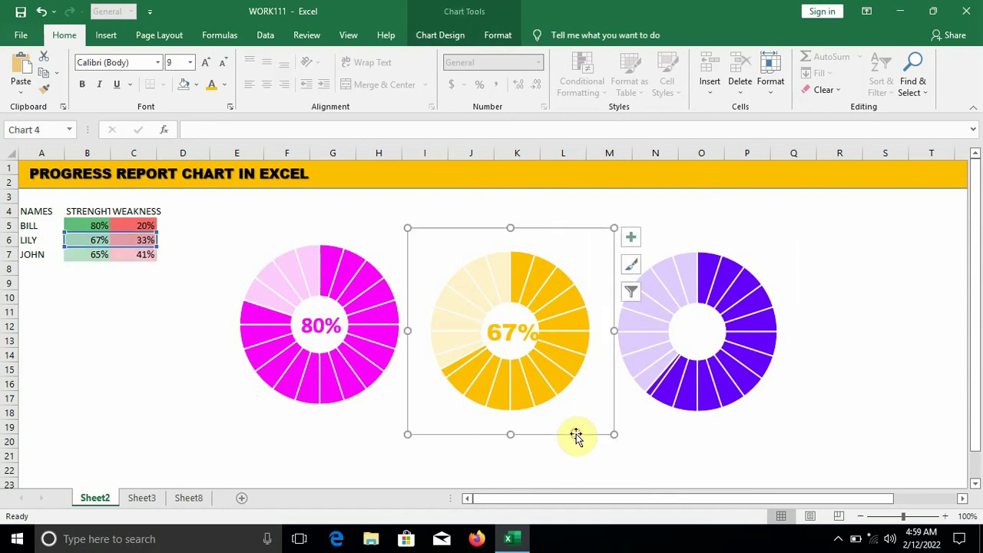
- Draw a text box beside the purple ring and link it to cell B7
{"action": "left_click", "coordinate": [183, 326]}
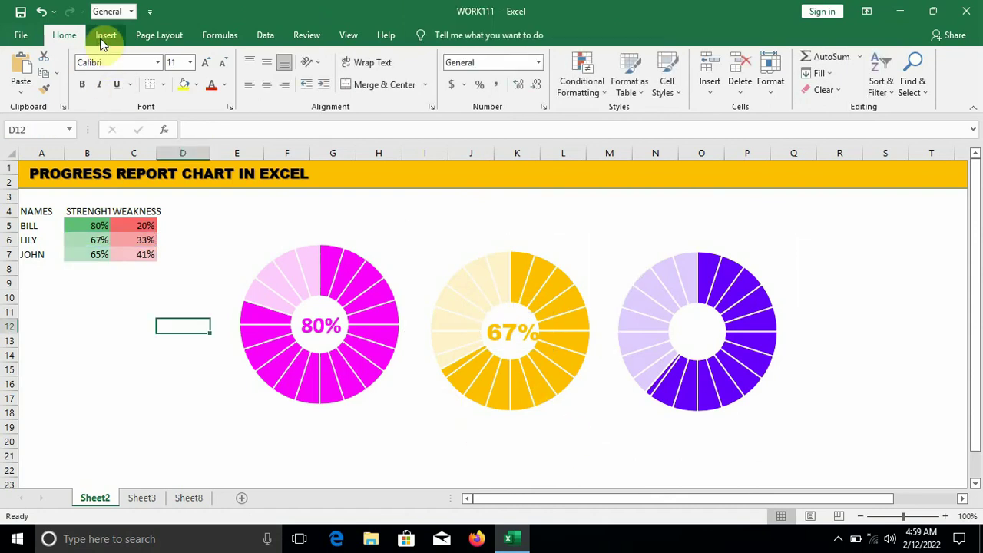
{"action": "left_click", "coordinate": [102, 40]}
{"action": "left_click", "coordinate": [849, 71]}
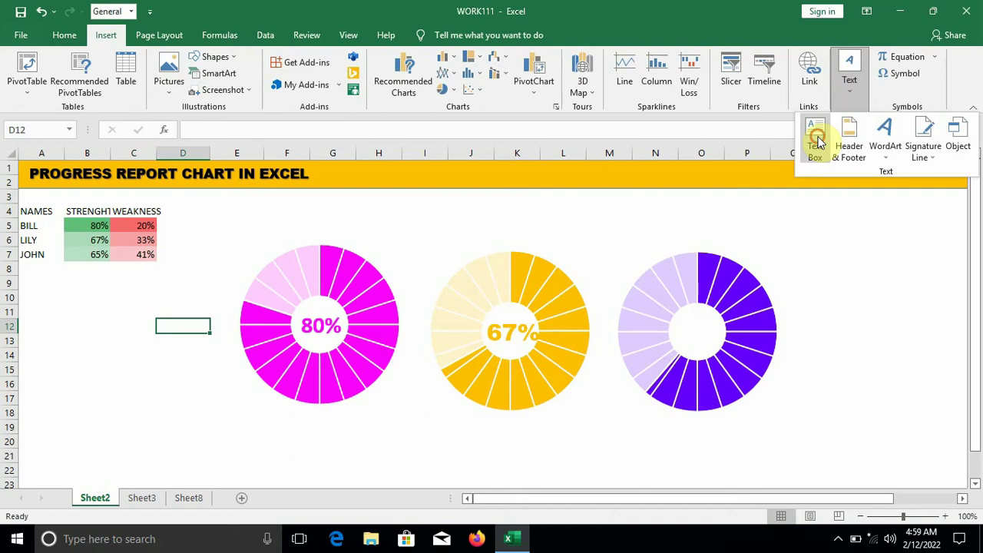
{"action": "left_click", "coordinate": [819, 140]}
{"action": "mouse_move", "coordinate": [793, 222]}
{"action": "left_mouse_down"}
{"action": "mouse_move", "coordinate": [820, 257]}
{"action": "mouse_move", "coordinate": [843, 260]}
{"action": "left_mouse_up"}
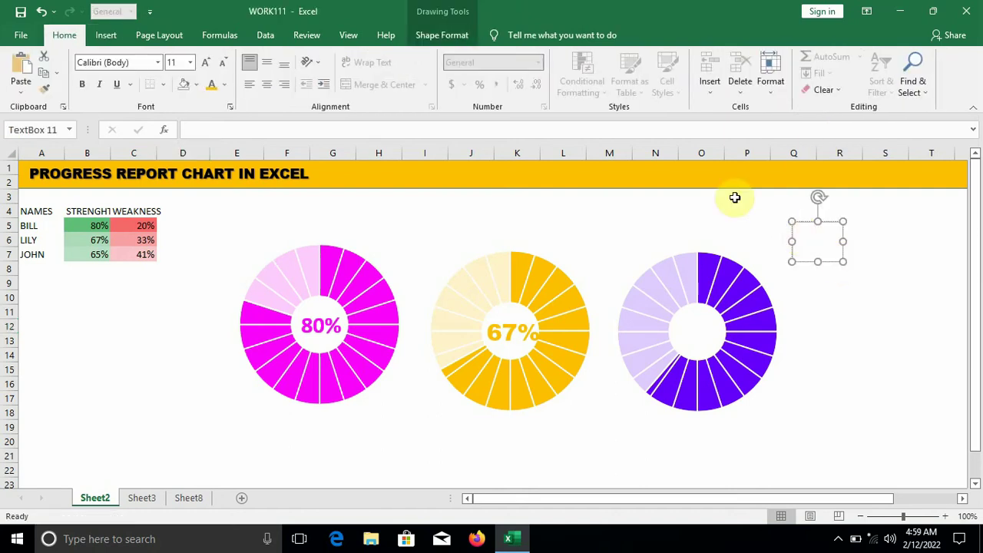
{"action": "left_click", "coordinate": [239, 131]}
{"action": "type", "text": "="}
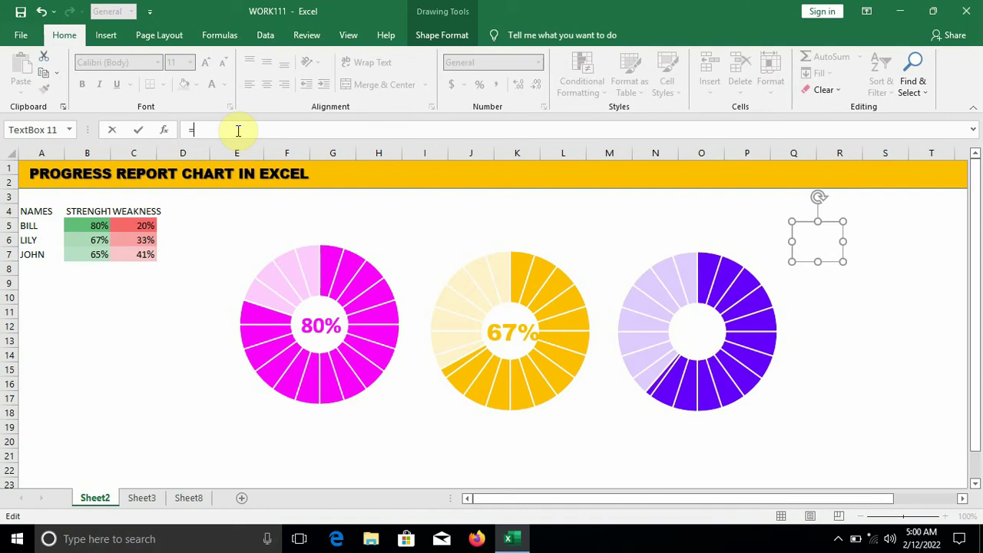
{"action": "left_click", "coordinate": [98, 256]}
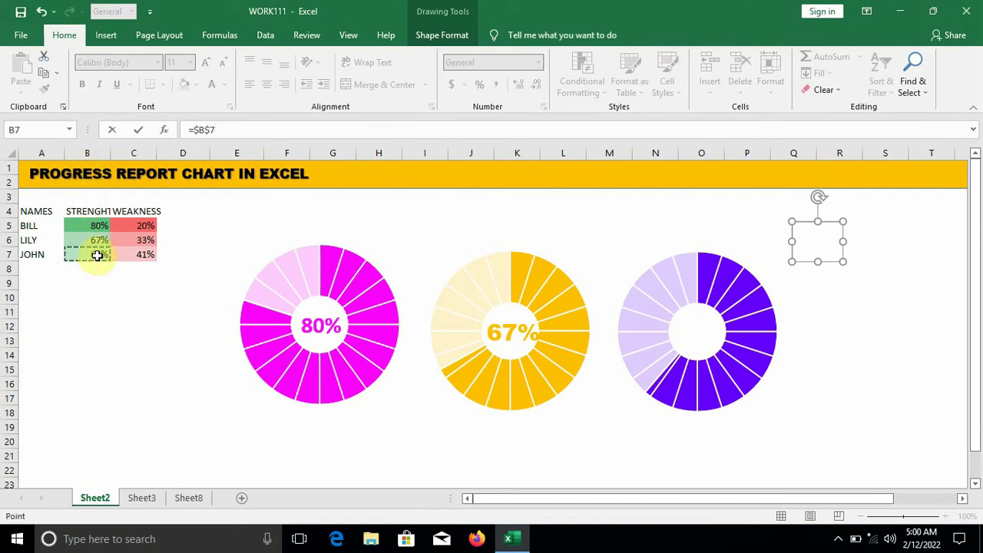
{"action": "key", "text": "Return"}
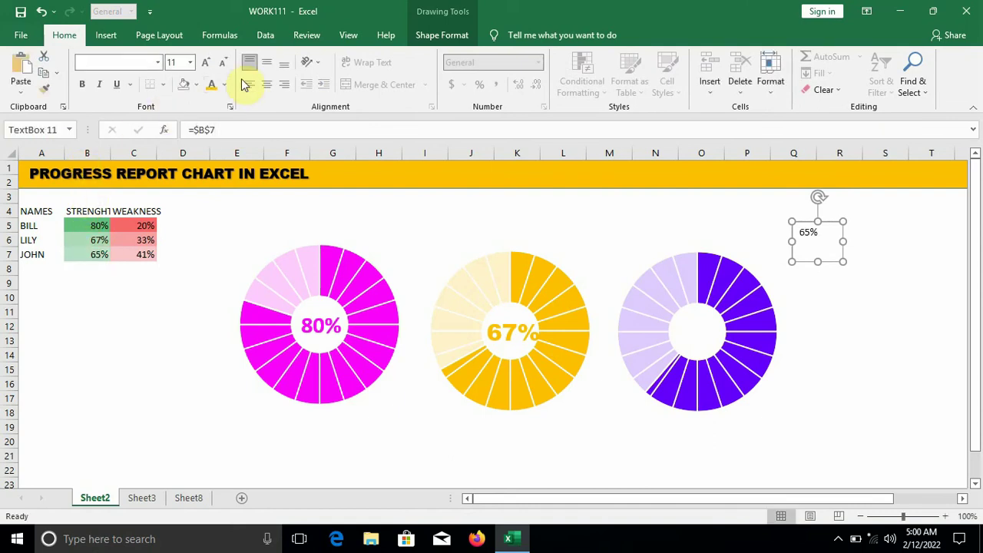
- Centre the 65% label and format it Arial Black, size 24, bold, purple
{"action": "left_click", "coordinate": [266, 66]}
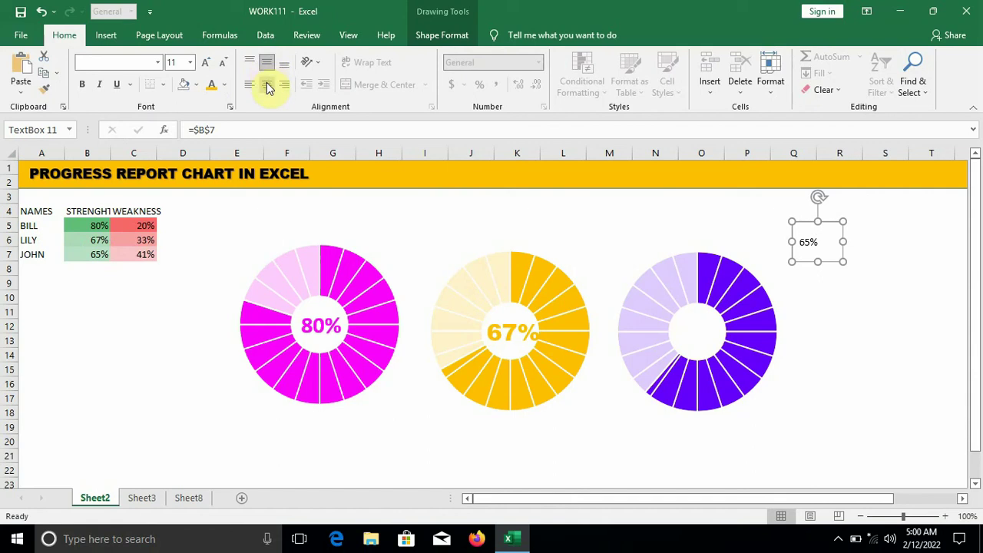
{"action": "left_click", "coordinate": [267, 85]}
{"action": "left_click", "coordinate": [159, 63]}
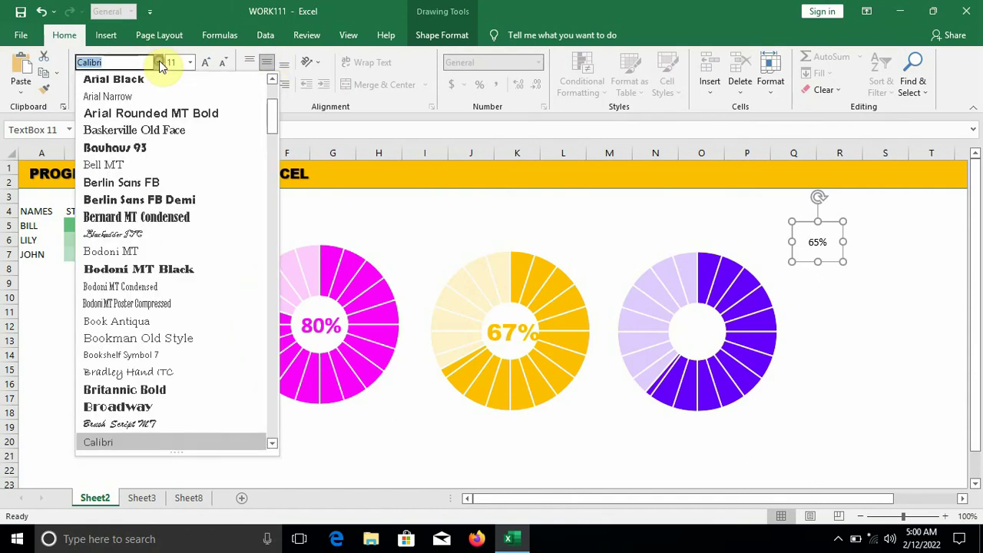
{"action": "left_click", "coordinate": [160, 79]}
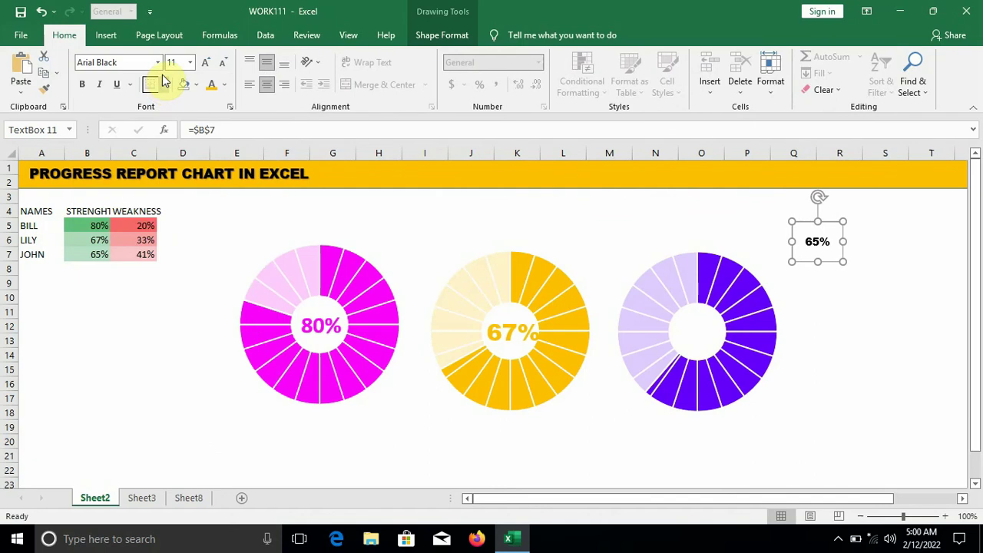
{"action": "left_click", "coordinate": [190, 63]}
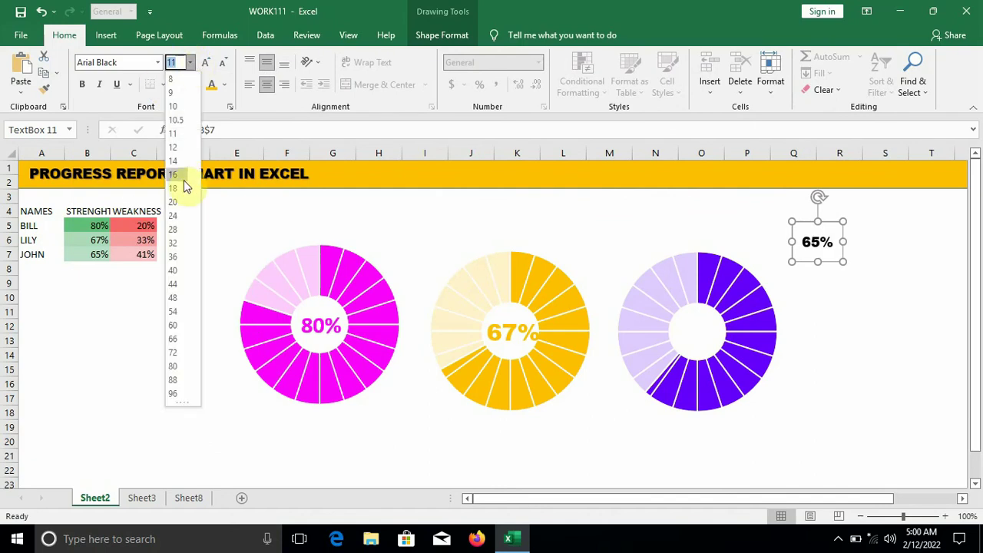
{"action": "left_click", "coordinate": [182, 214]}
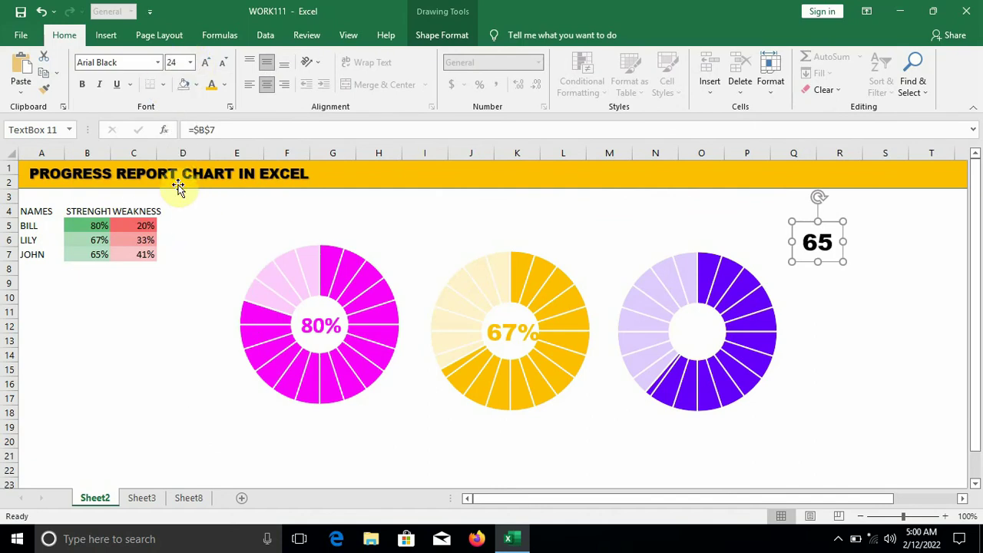
{"action": "left_click", "coordinate": [82, 84]}
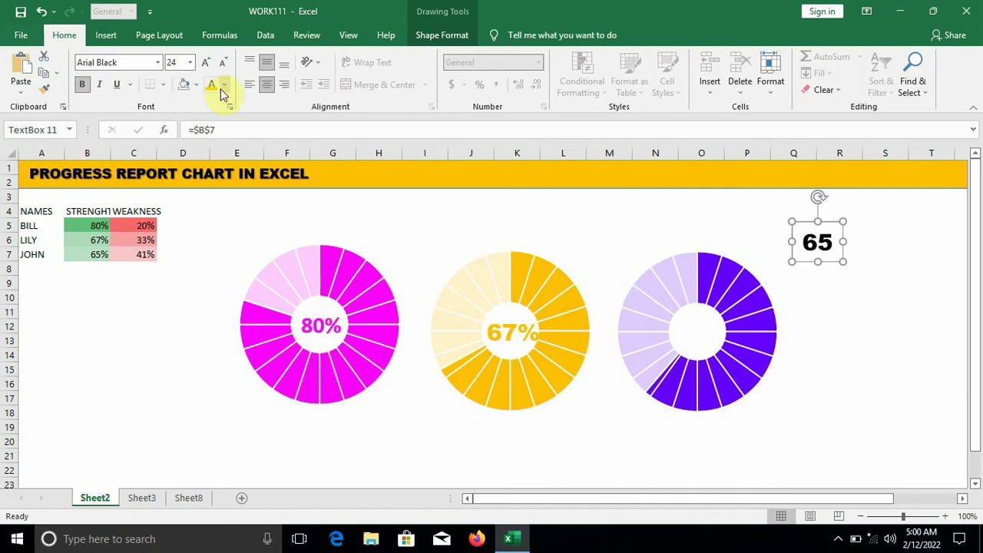
{"action": "left_click", "coordinate": [224, 84]}
{"action": "left_click", "coordinate": [224, 242]}
- Widen the text box so 65% shows fully
{"action": "left_click_drag", "start_coordinate": [844, 242], "coordinate": [859, 252]}
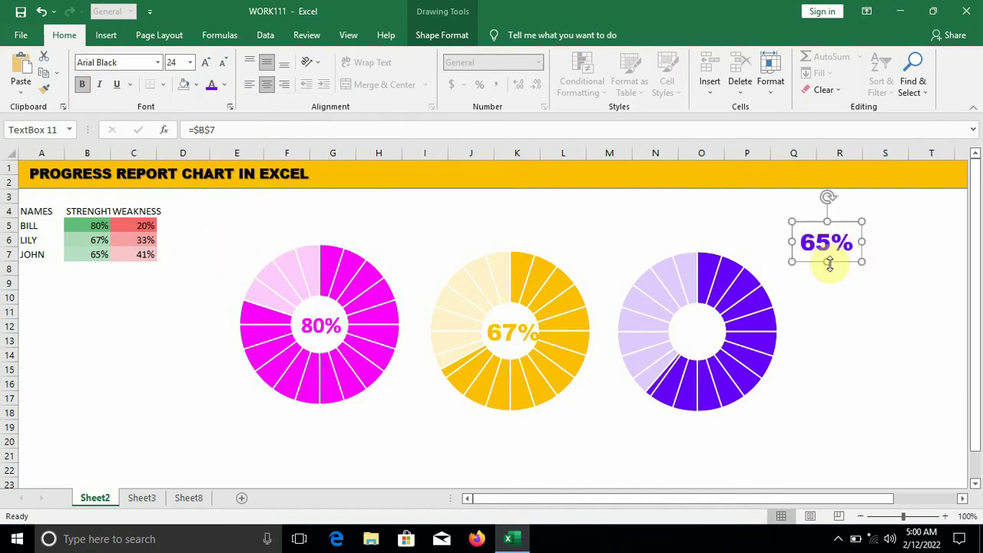
{"action": "left_click", "coordinate": [829, 267]}
{"action": "left_click", "coordinate": [828, 242]}
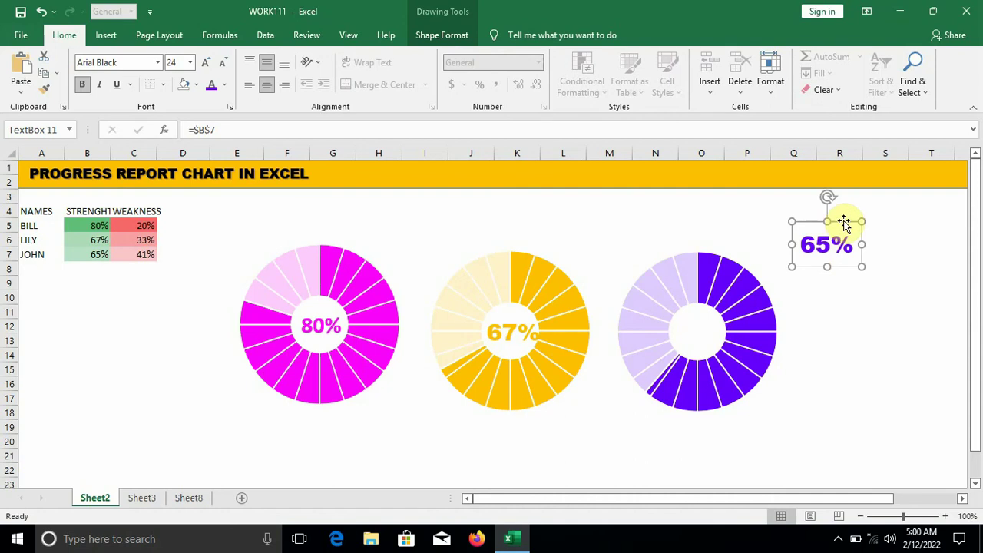
- Remove the label's fill and border and move it into the purple ring's centre
{"action": "right_click", "coordinate": [846, 224]}
{"action": "left_click", "coordinate": [894, 189]}
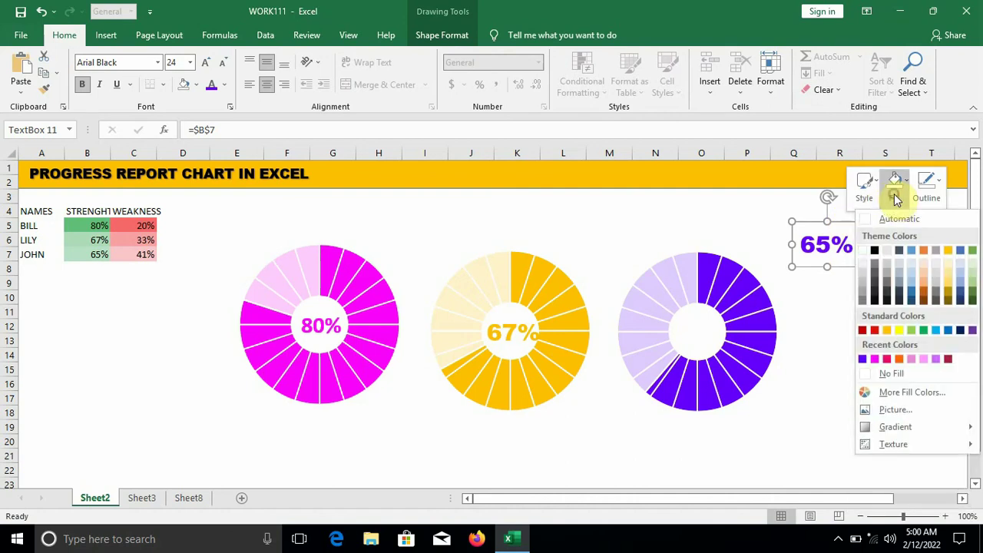
{"action": "left_click", "coordinate": [869, 374]}
{"action": "left_click", "coordinate": [926, 188]}
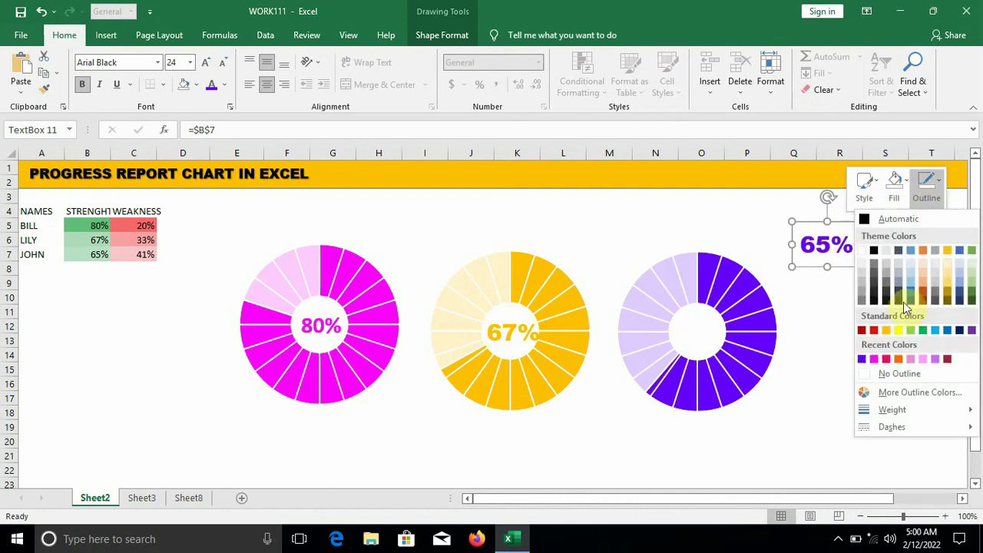
{"action": "left_click", "coordinate": [876, 374]}
{"action": "left_click_drag", "start_coordinate": [830, 265], "coordinate": [708, 354]}
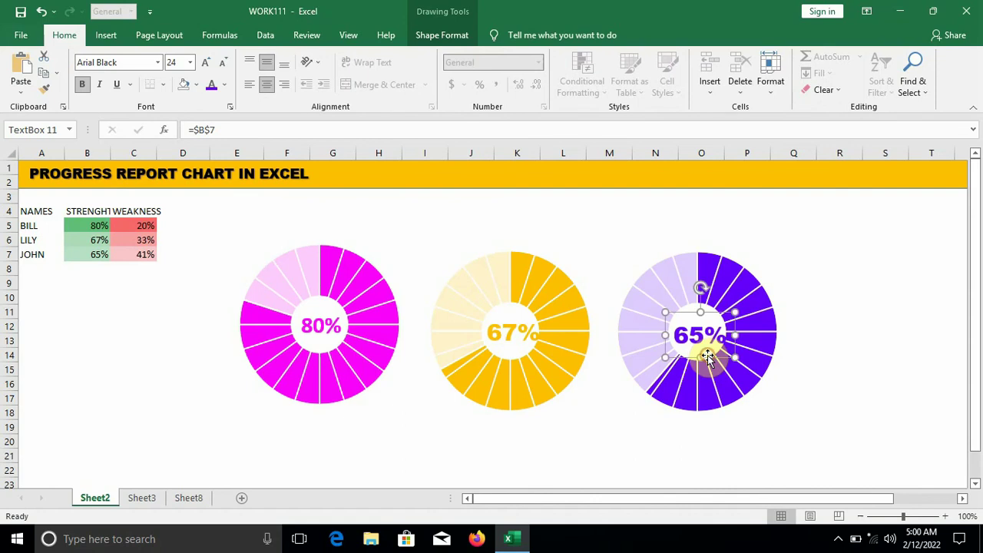
{"action": "left_click", "coordinate": [160, 380]}
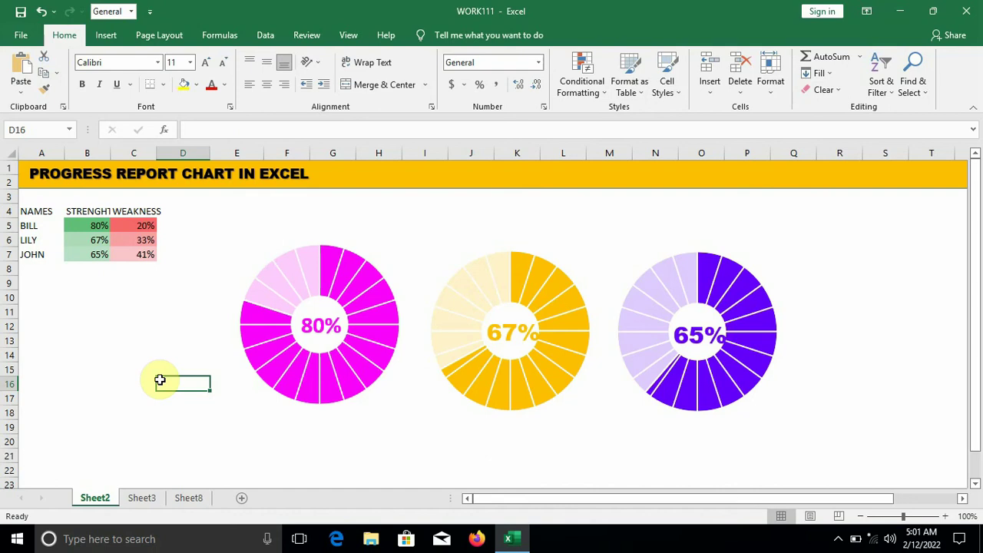
- Test B5 with 950 and then 95% to watch its chart update, then restore it to 80%
{"action": "left_click", "coordinate": [103, 226]}
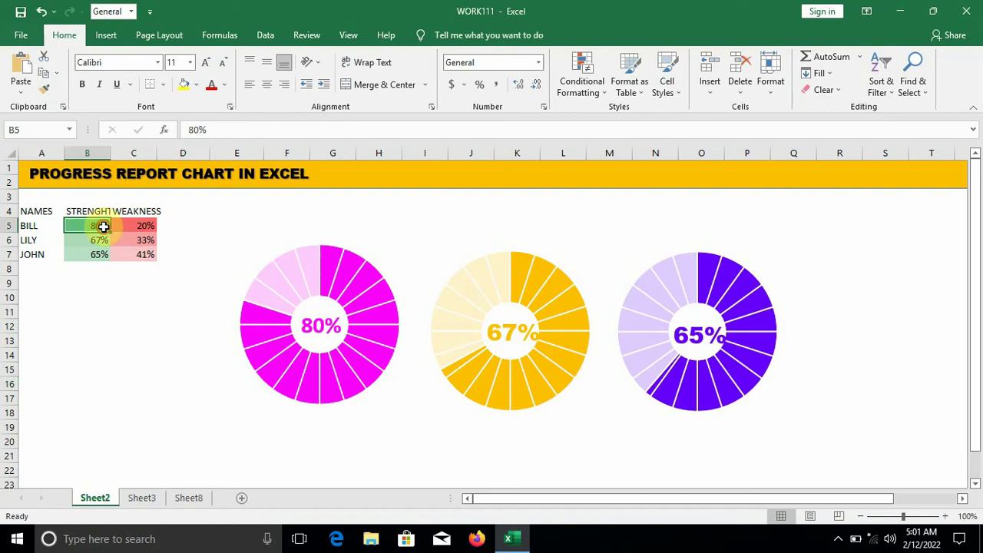
{"action": "type", "text": "950"}
{"action": "key", "text": "Return"}
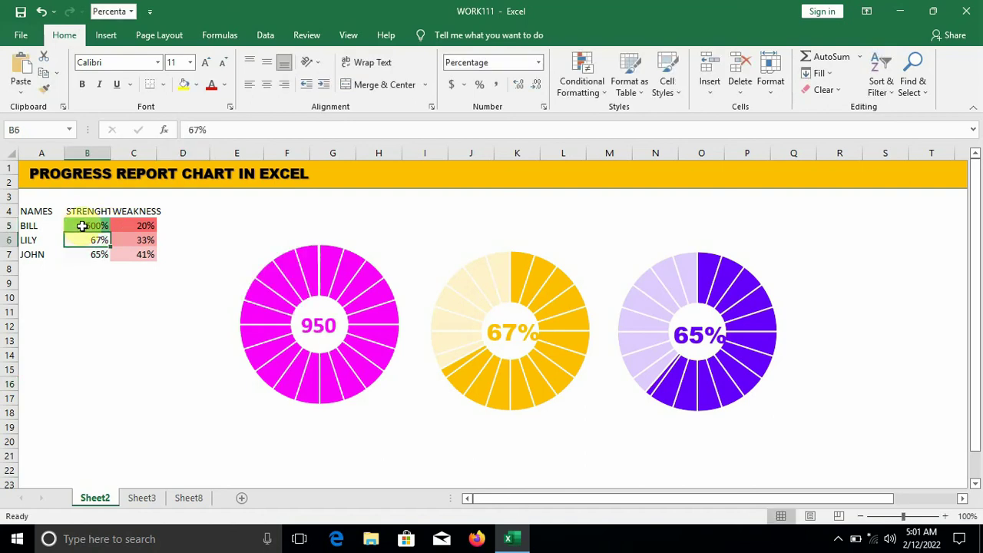
{"action": "left_click", "coordinate": [89, 223]}
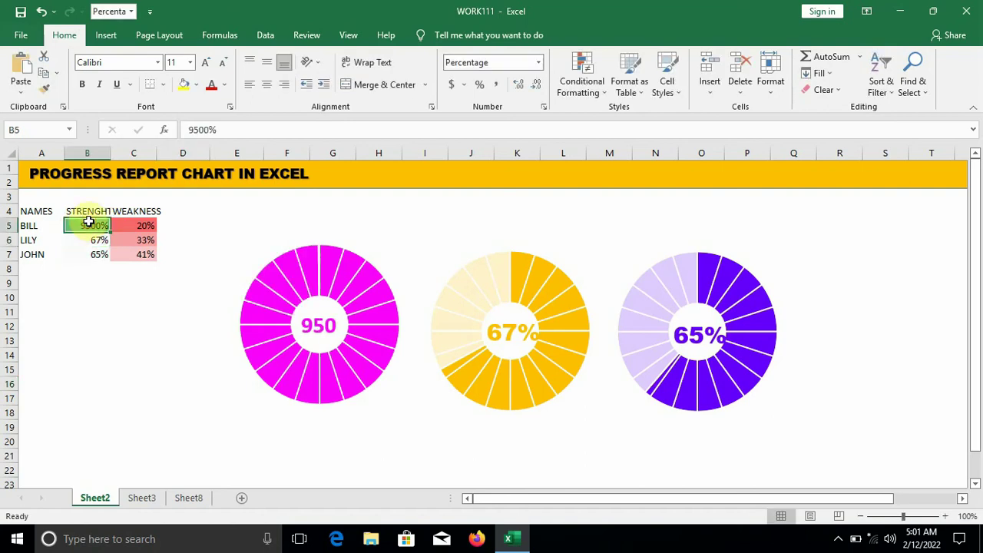
{"action": "type", "text": "9"}
{"action": "type", "text": "5"}
{"action": "key", "text": "Return"}
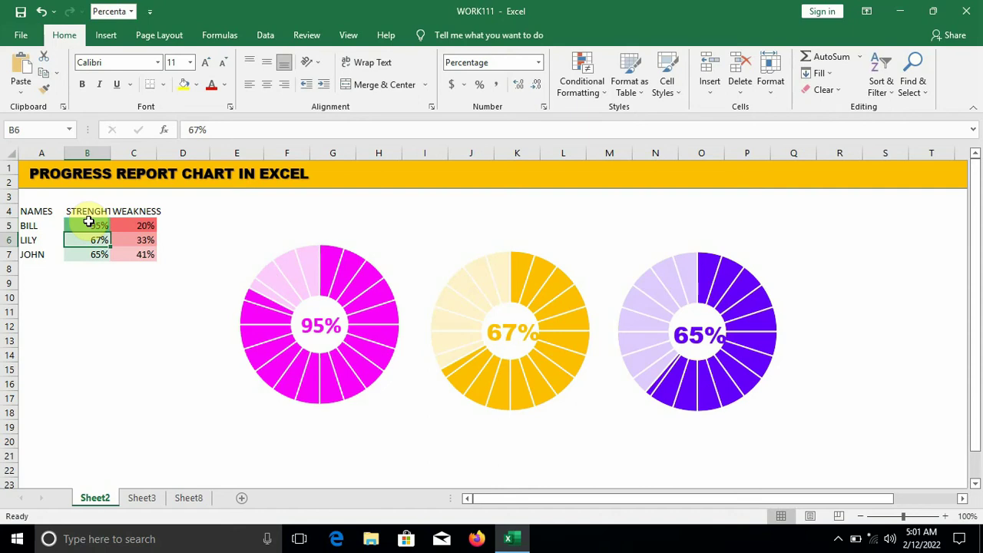
{"action": "left_click", "coordinate": [95, 225]}
{"action": "type", "text": "80"}
{"action": "key", "text": "Return"}
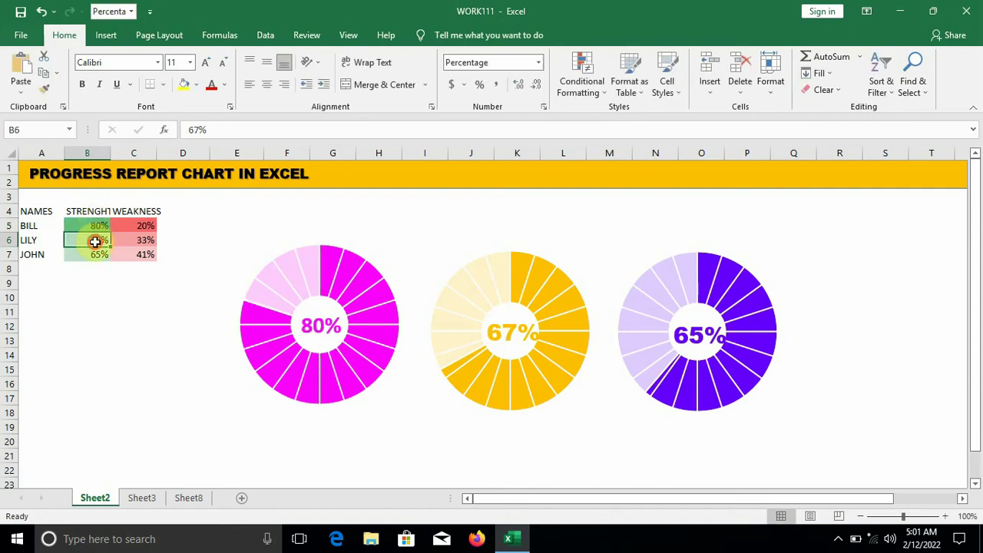
- Enter 86% and then 90% in B7 so the purple doughnut and label update
{"action": "left_click", "coordinate": [98, 254]}
{"action": "type", "text": "86"}
{"action": "key", "text": "Return"}
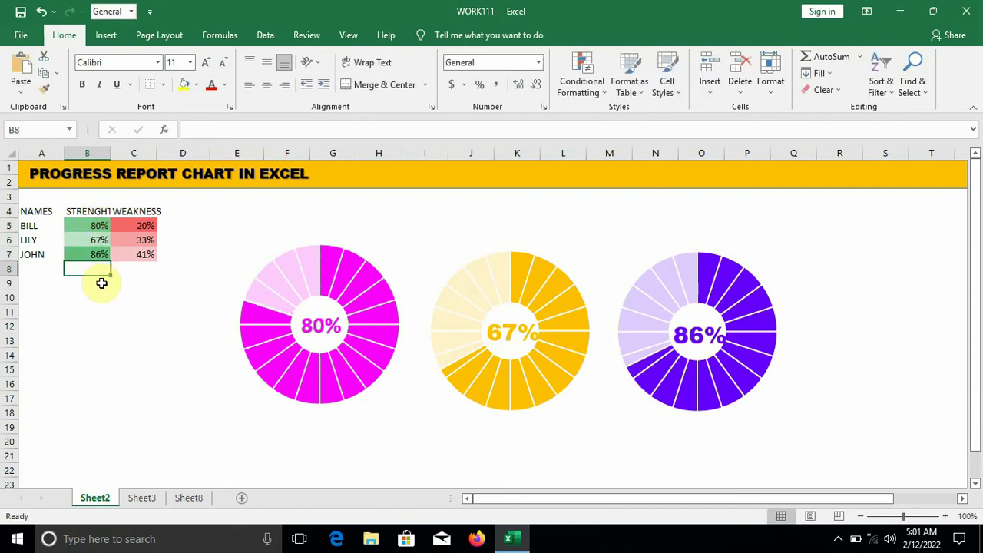
{"action": "left_click", "coordinate": [89, 255]}
{"action": "type", "text": "90"}
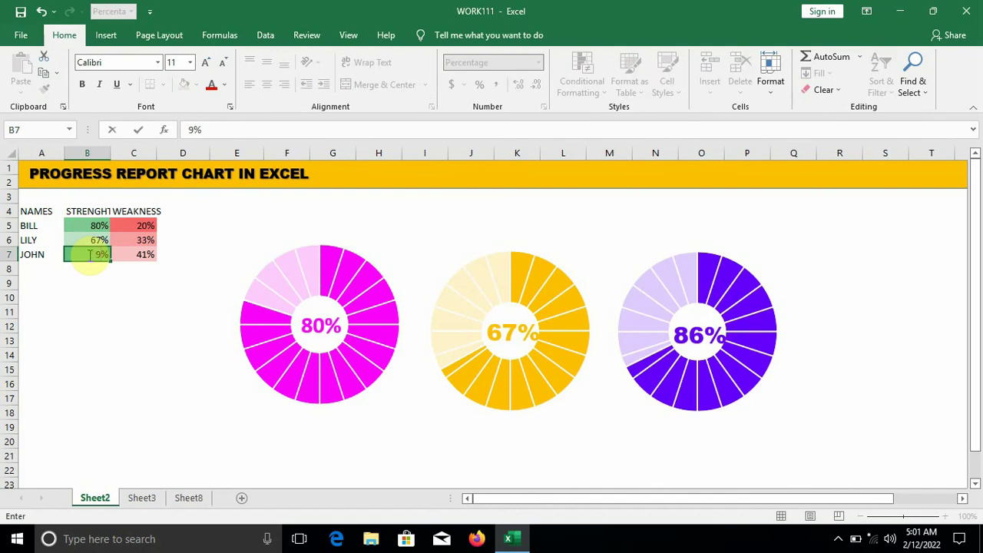
{"action": "key", "text": "Return"}
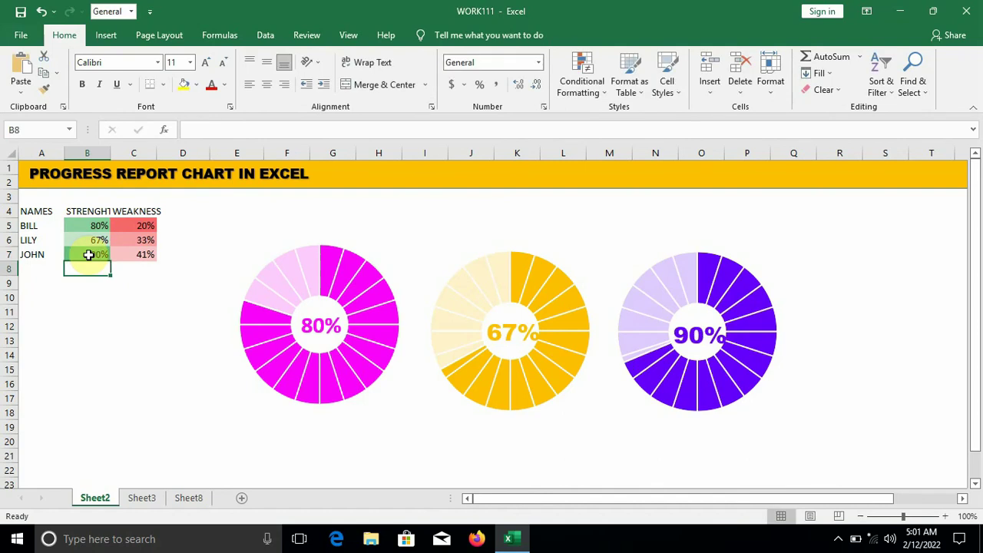
{"action": "left_click", "coordinate": [89, 255]}
{"action": "left_click", "coordinate": [147, 241]}
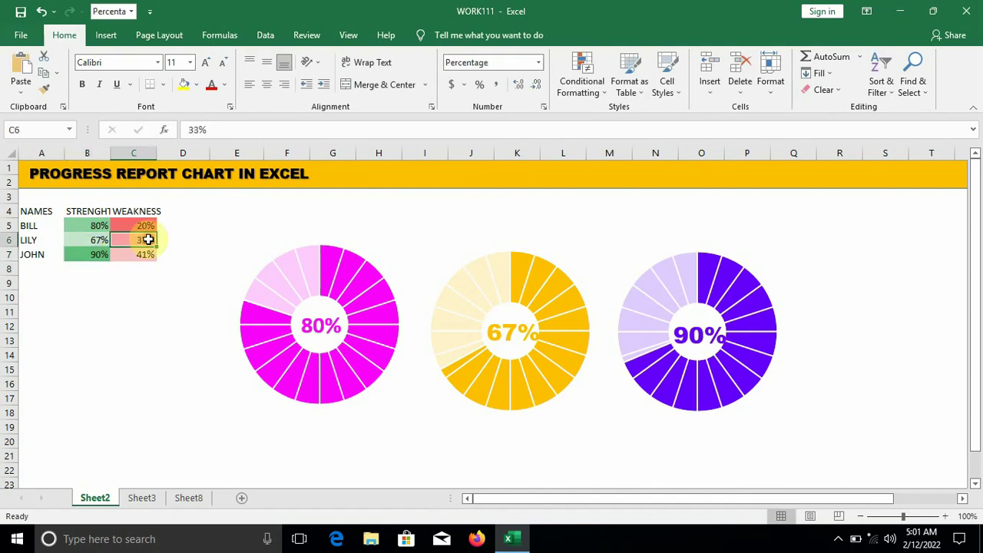